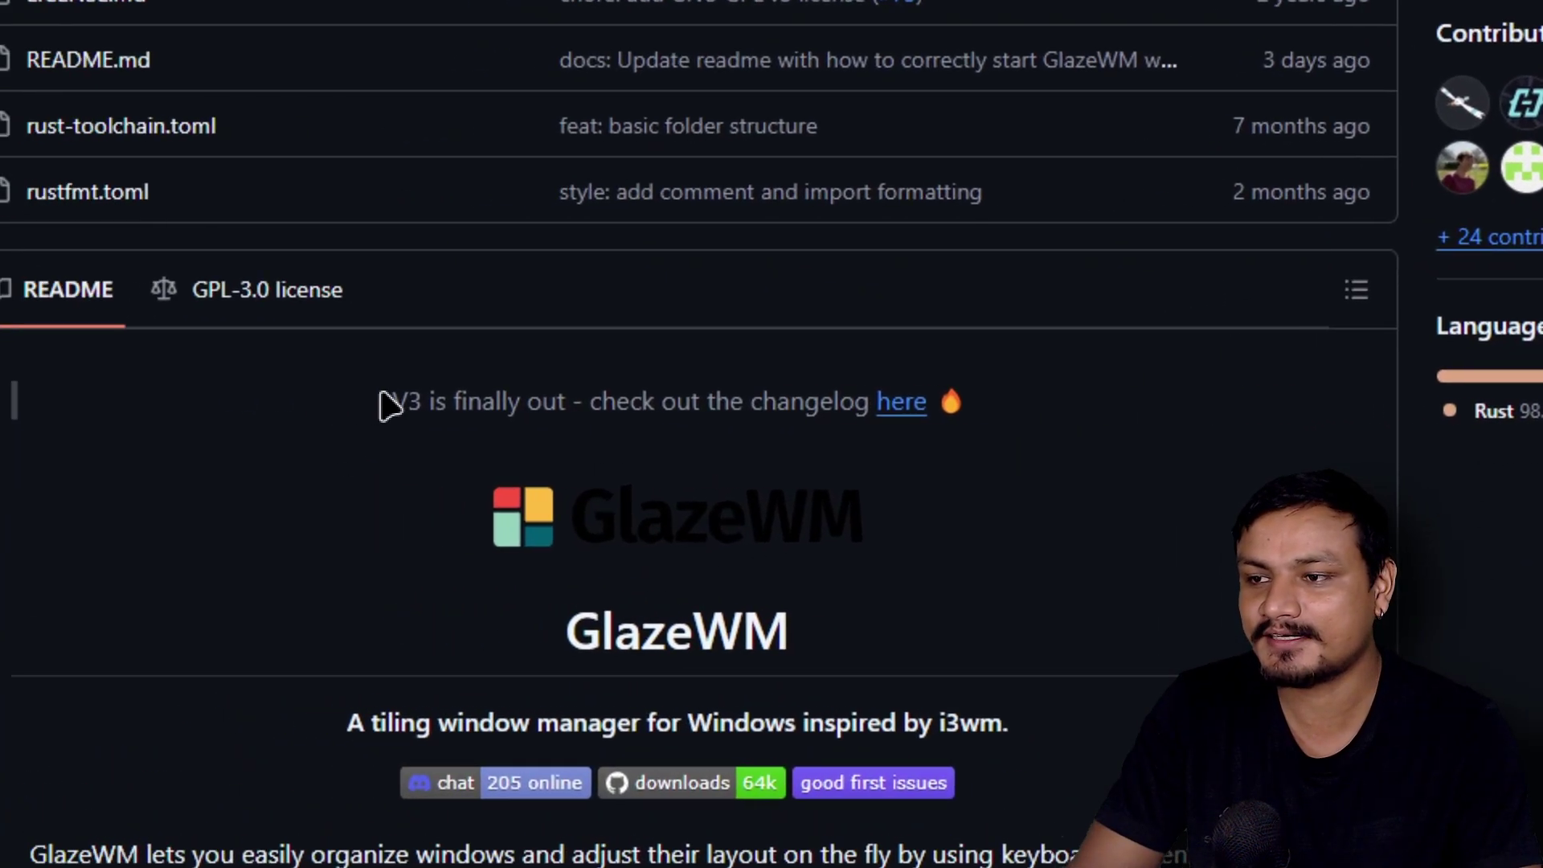
Step: Highlight "V3 is finally out" in the GlazeWM README and minimize the browser window
{"action": "left_click_drag", "start_coordinate": [383, 397], "coordinate": [570, 403]}
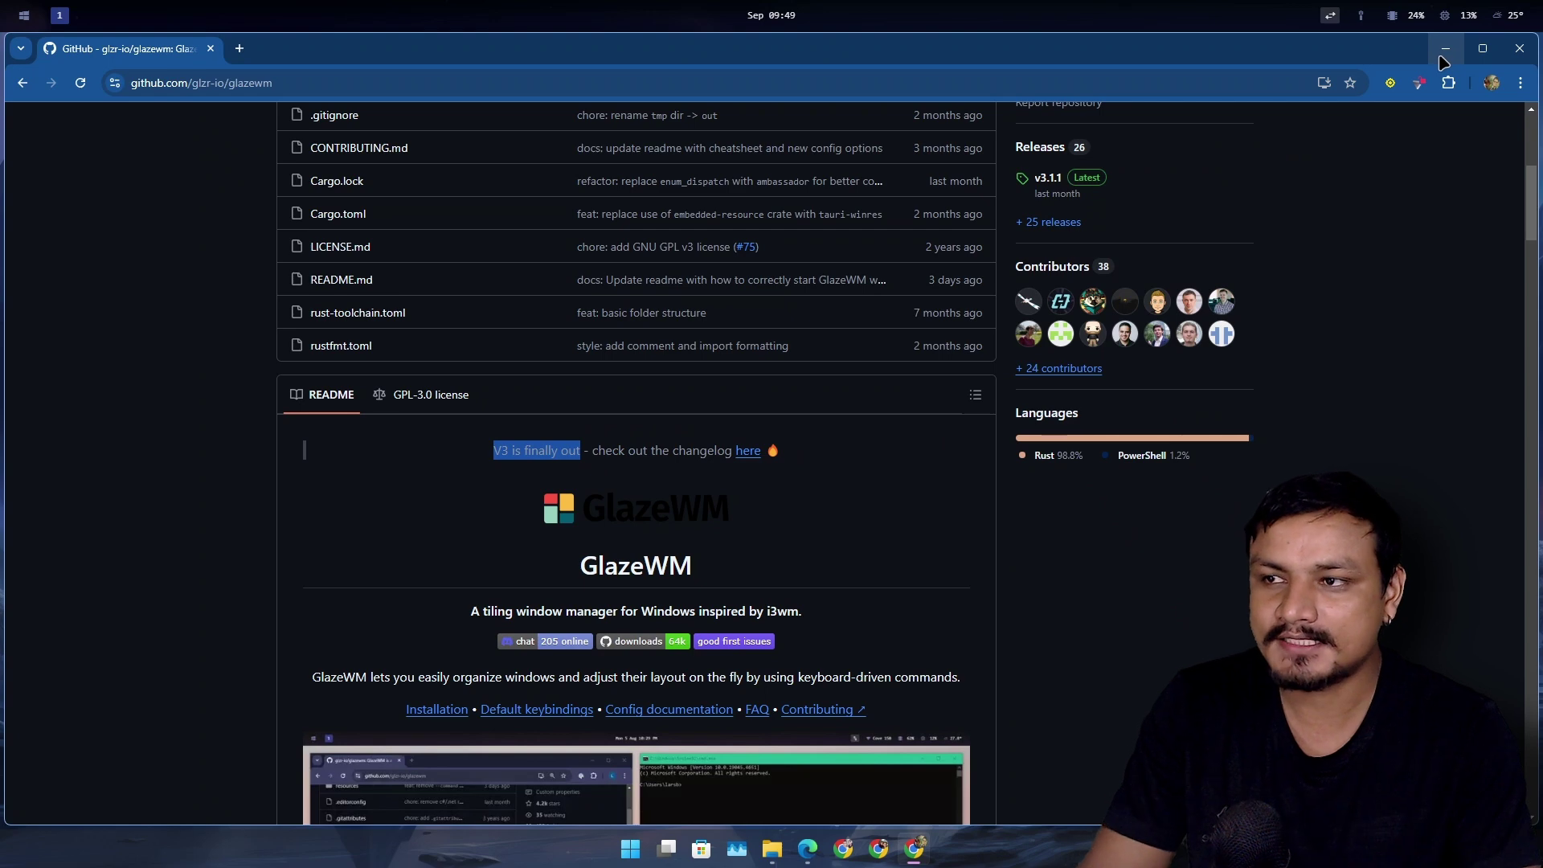
{"action": "left_click", "coordinate": [1443, 53]}
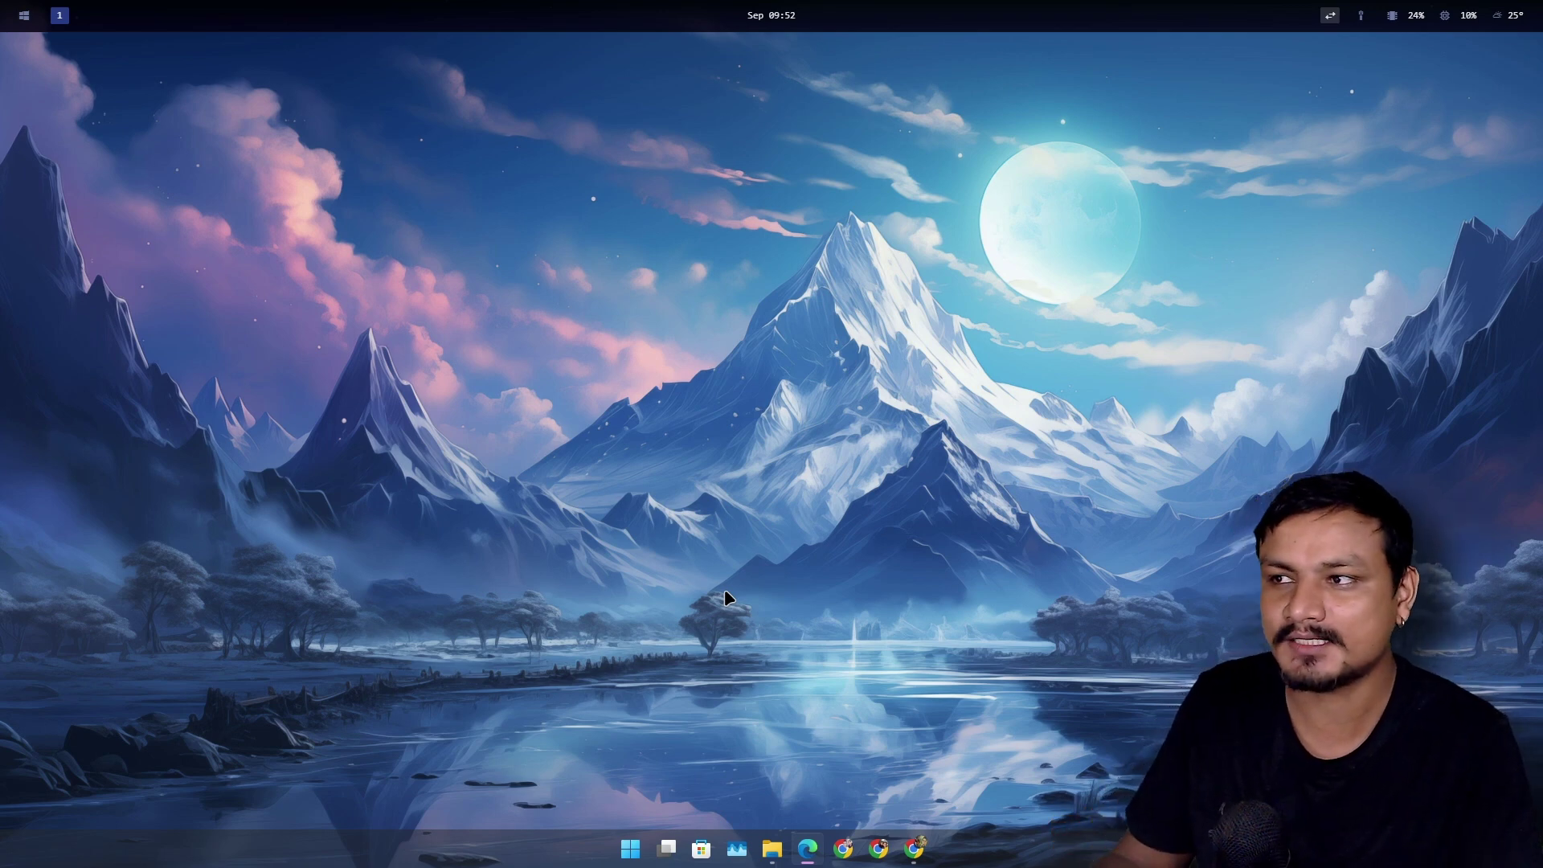
Step: Restore the browser and examine the GlazeWM repository's file list, README introduction and tiling demo
{"action": "left_click", "coordinate": [914, 848]}
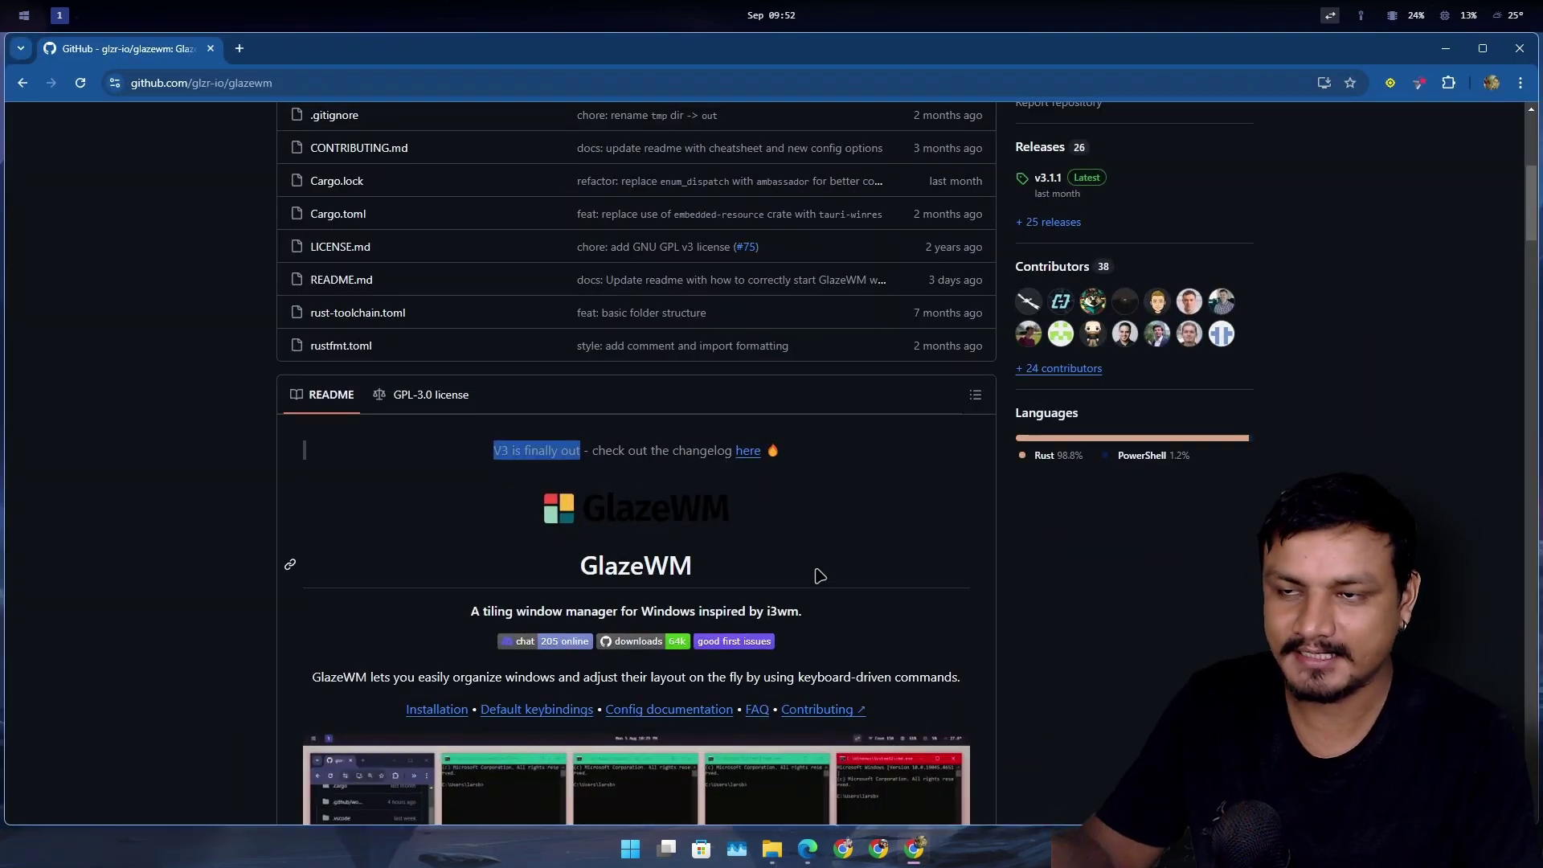
{"action": "scroll", "coordinate": [824, 577], "scroll_direction": "up", "scroll_amount": 3}
{"action": "scroll", "coordinate": [784, 445], "scroll_direction": "up", "scroll_amount": 3}
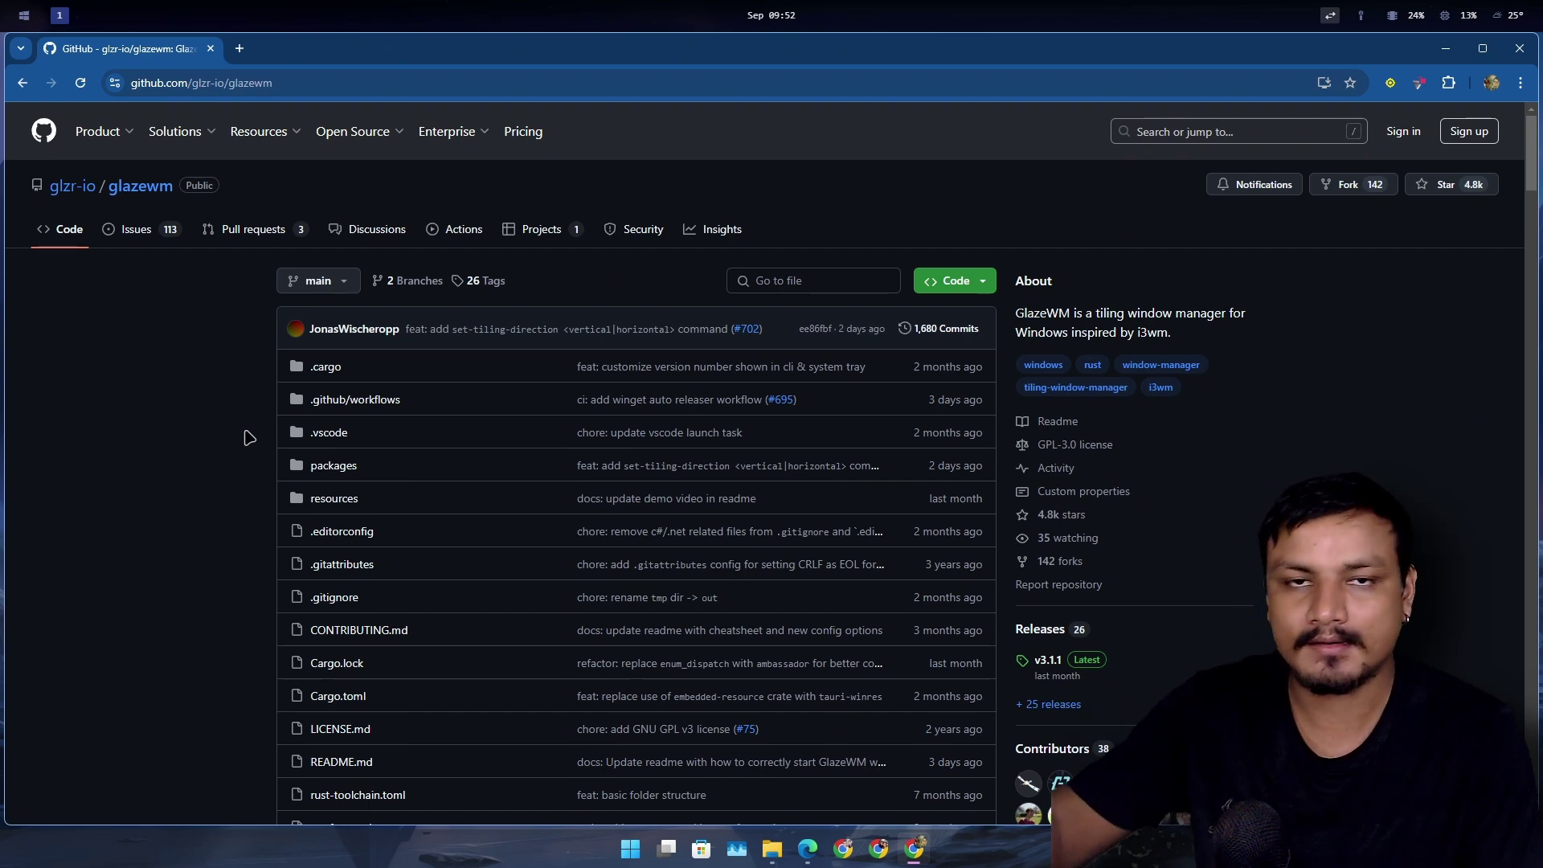
{"action": "scroll", "coordinate": [274, 426], "scroll_direction": "down", "scroll_amount": 4}
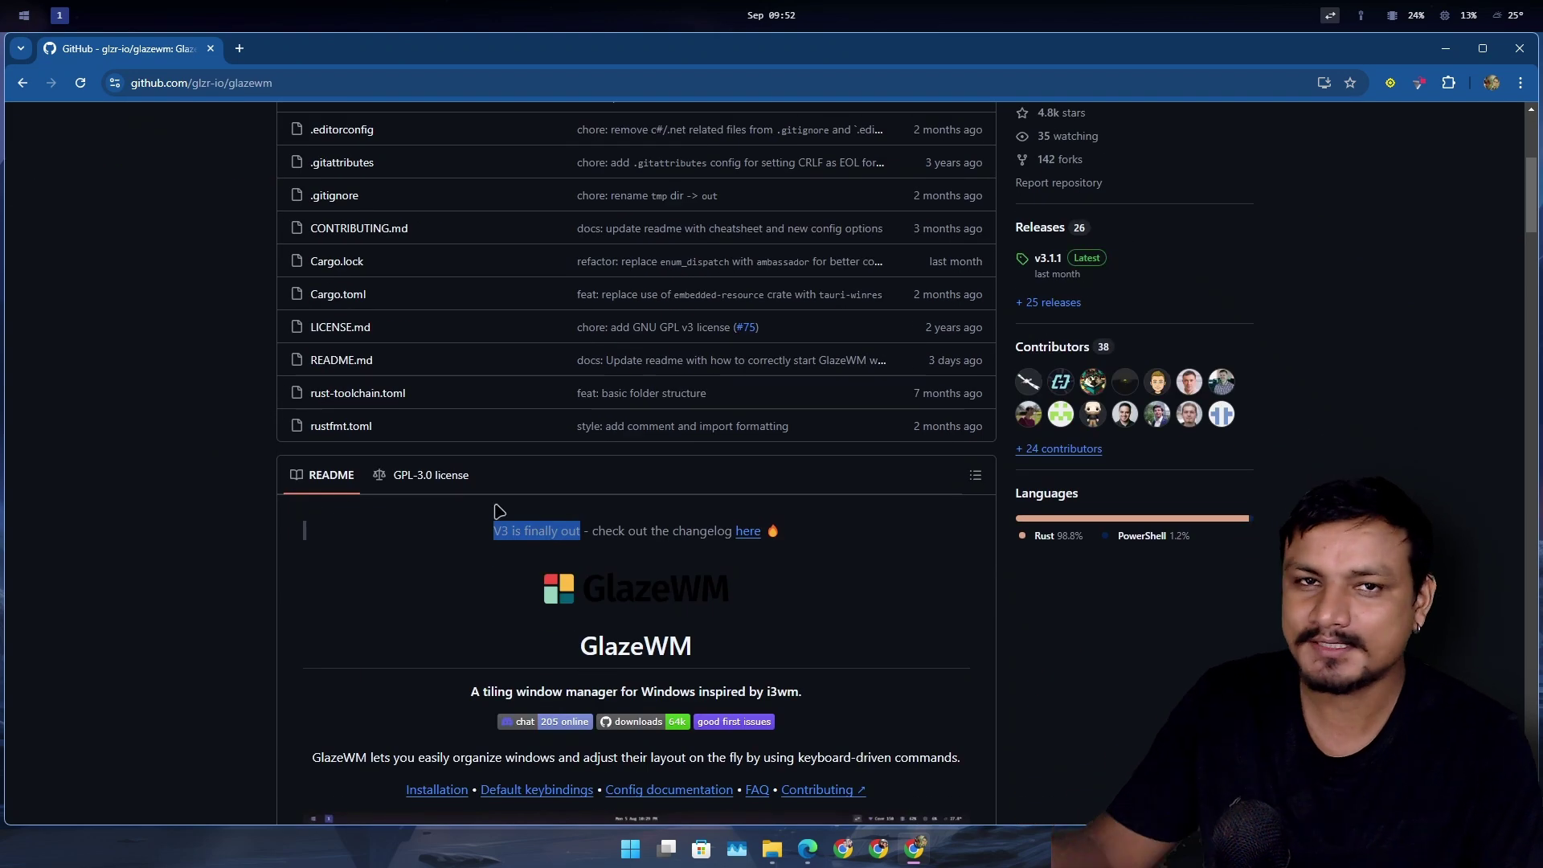
{"action": "scroll", "coordinate": [646, 378], "scroll_direction": "down", "scroll_amount": 4}
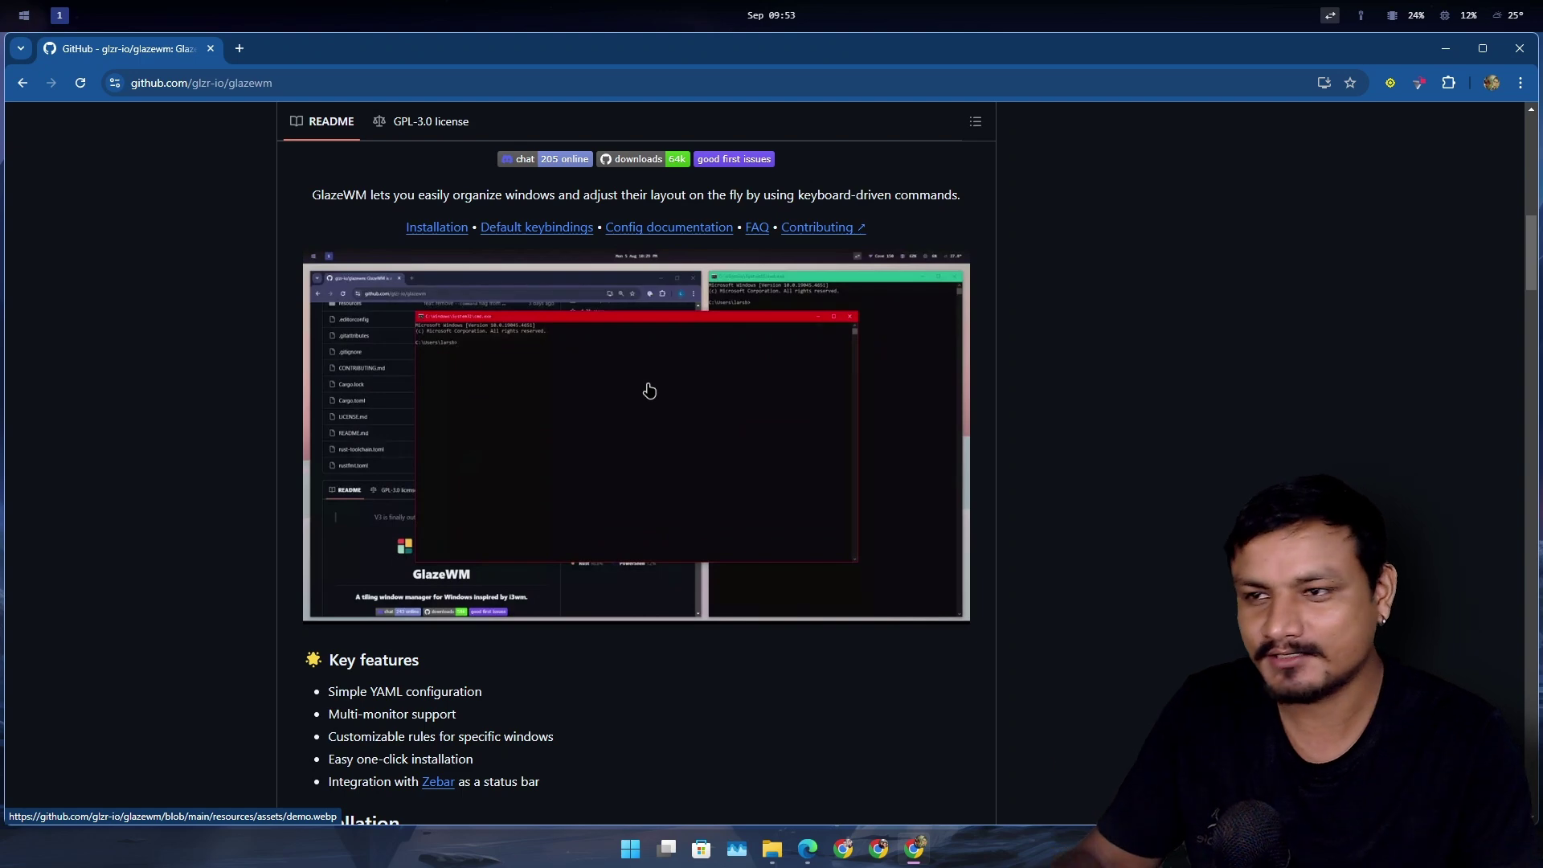
{"action": "scroll", "coordinate": [683, 418], "scroll_direction": "up", "scroll_amount": 9}
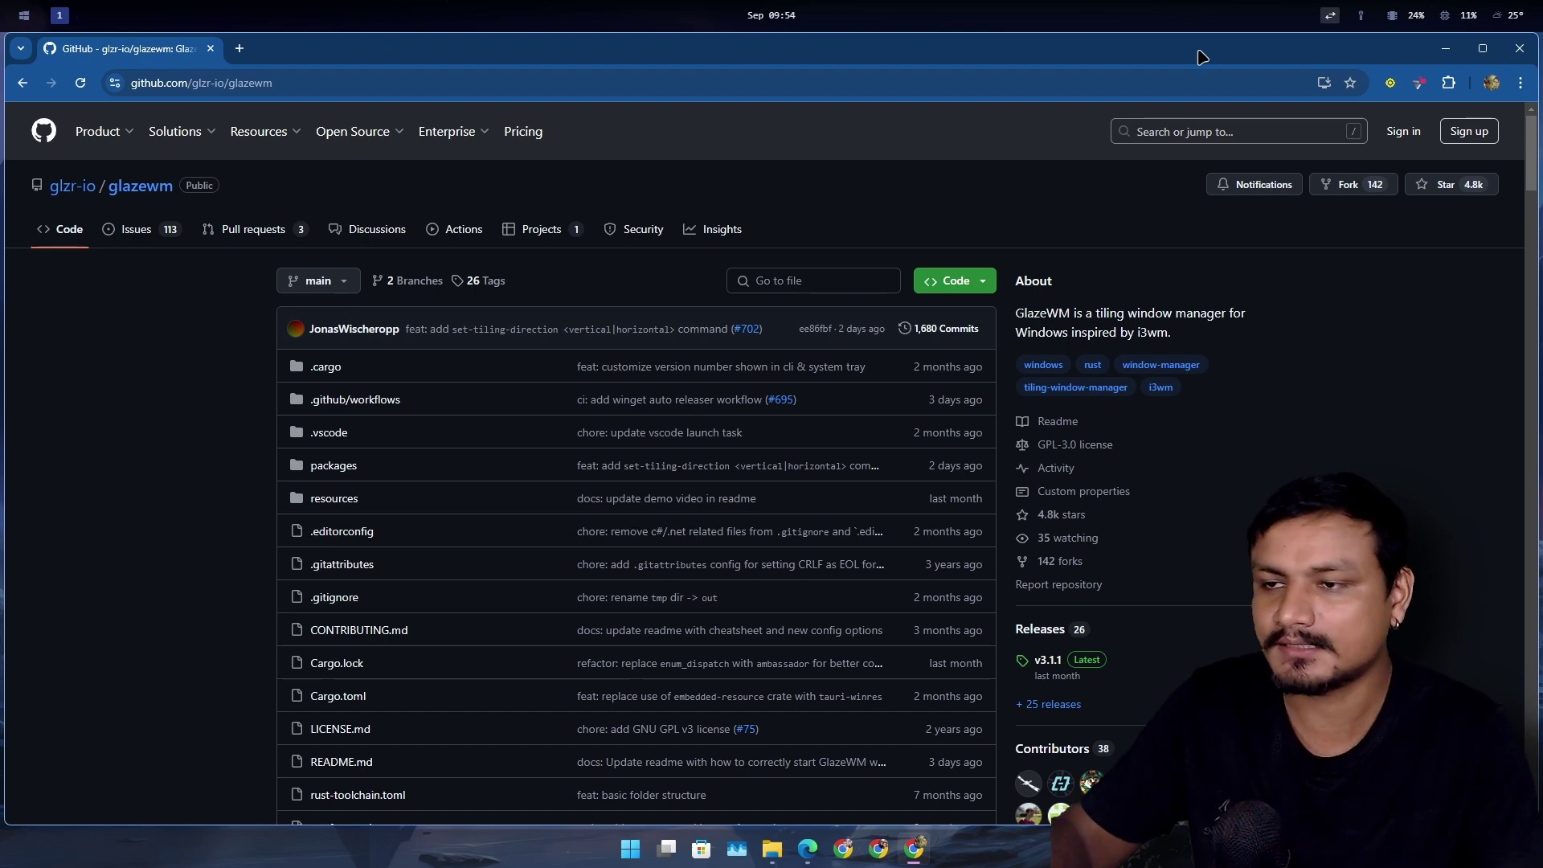
{"action": "scroll", "coordinate": [872, 351], "scroll_direction": "down", "scroll_amount": 4}
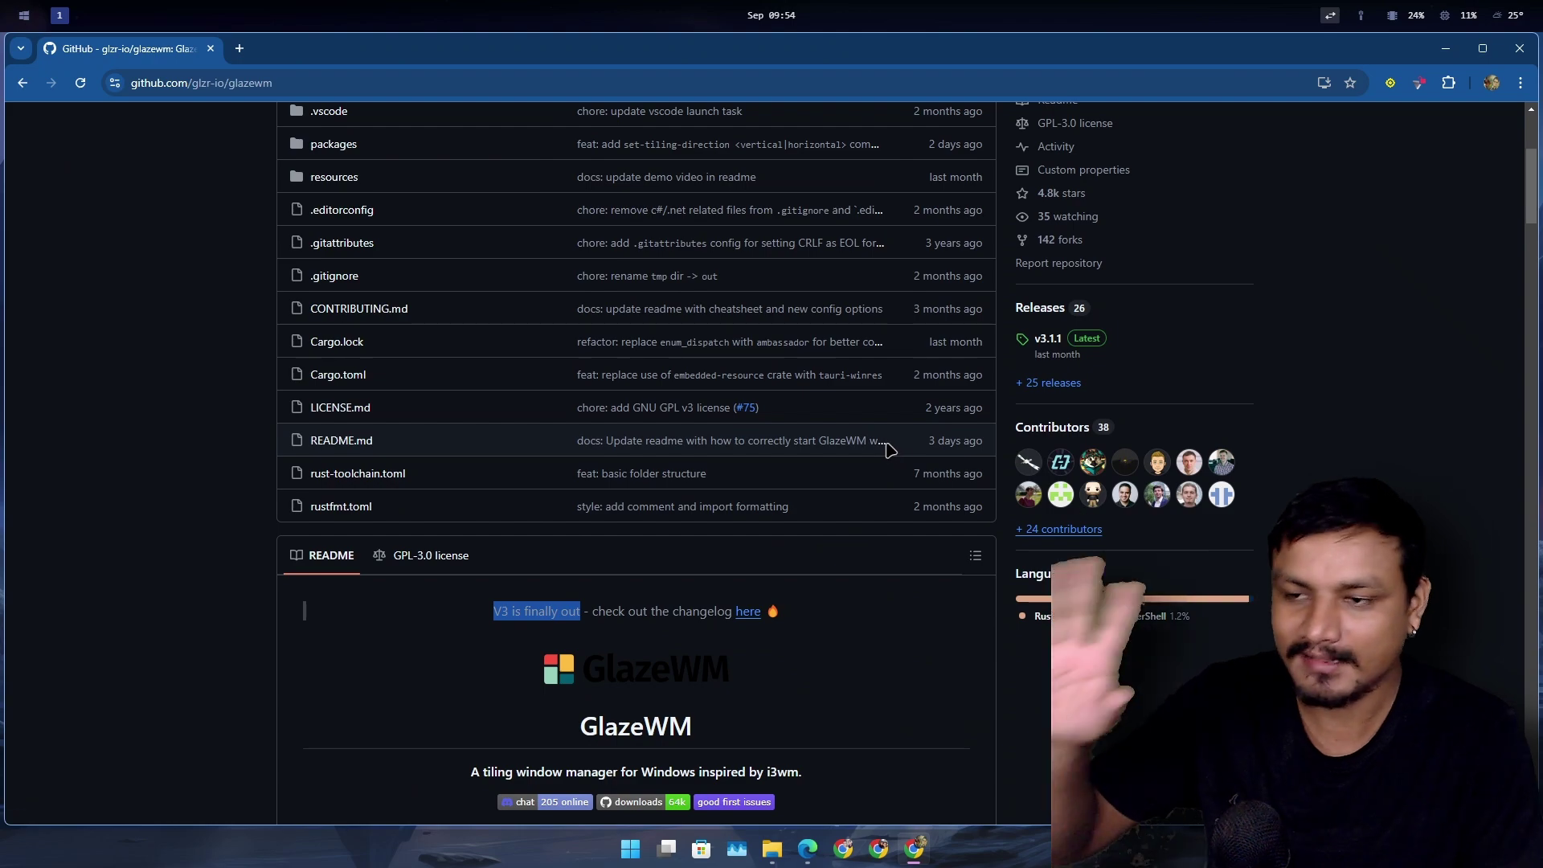
{"action": "scroll", "coordinate": [913, 469], "scroll_direction": "down", "scroll_amount": 8}
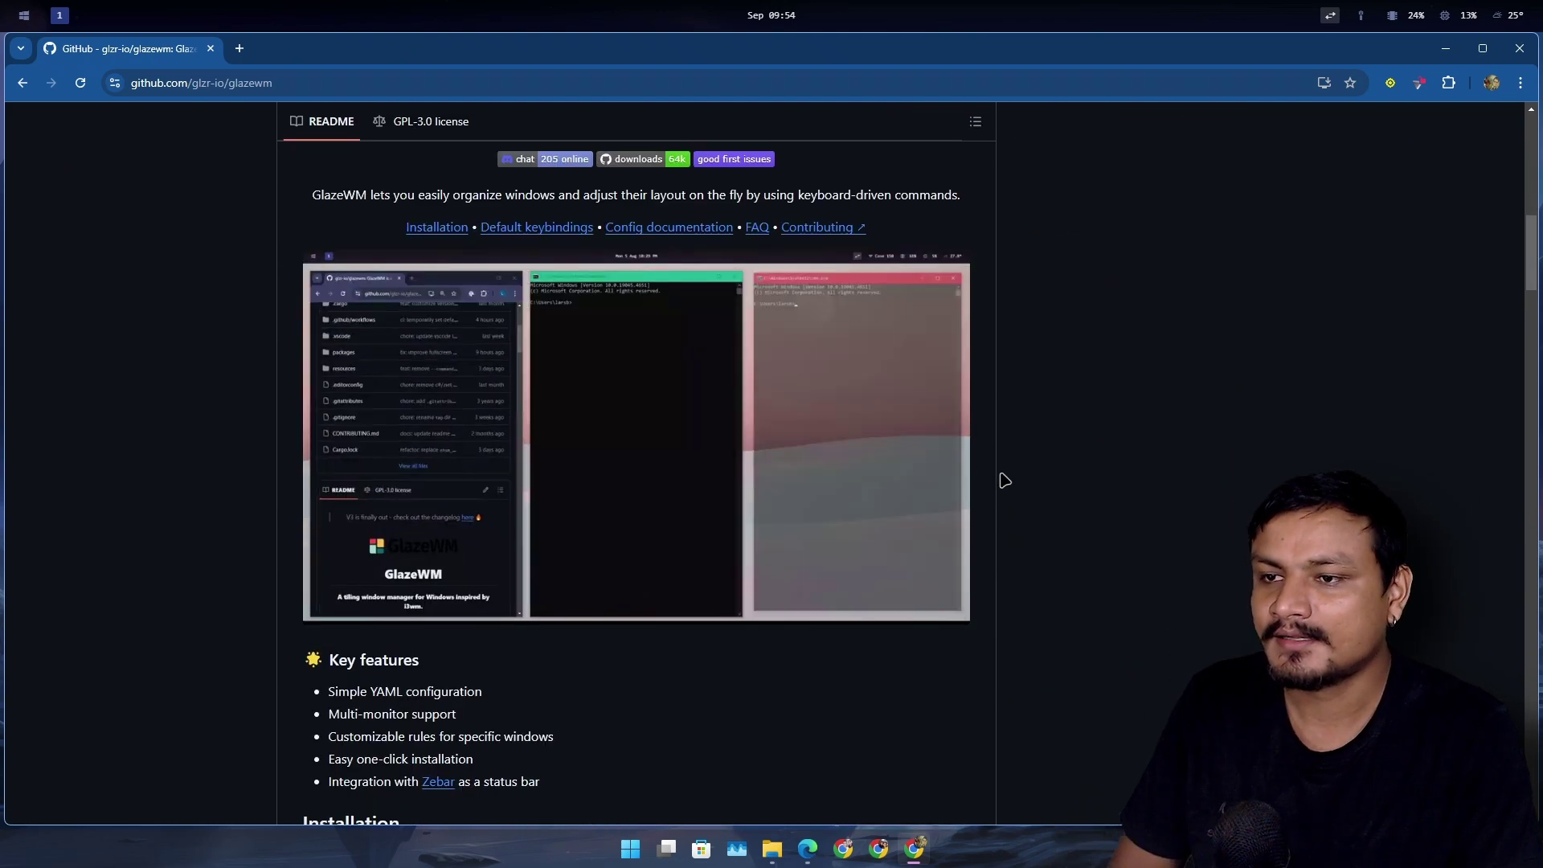
{"action": "scroll", "coordinate": [1004, 481], "scroll_direction": "up", "scroll_amount": 12}
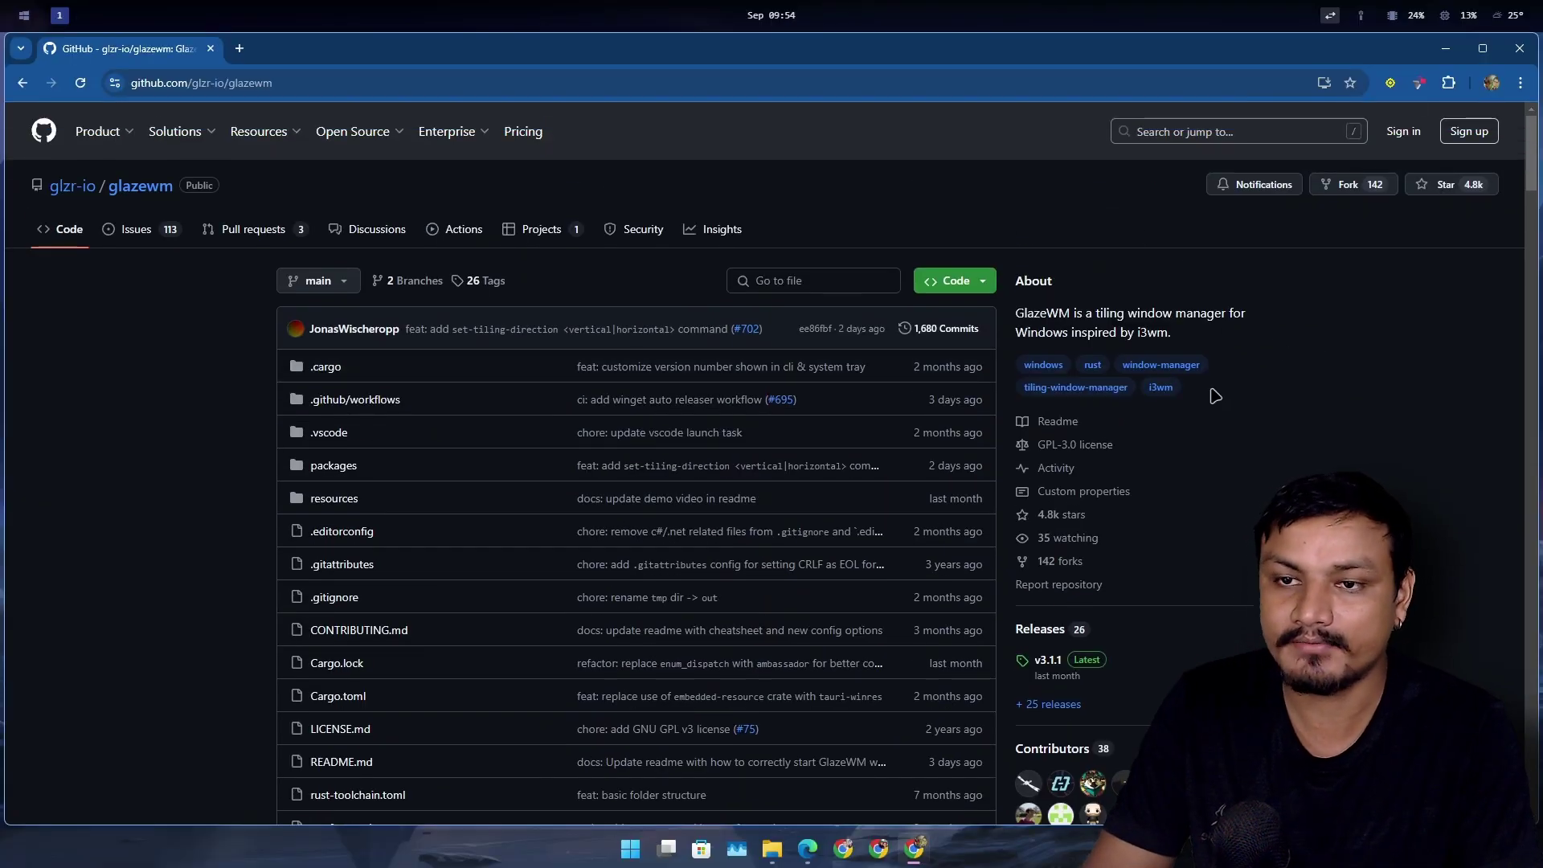
Step: Review the README's key features, installation notes, default keybindings cheatsheet and config documentation
{"action": "scroll", "coordinate": [816, 458], "scroll_direction": "down", "scroll_amount": 15}
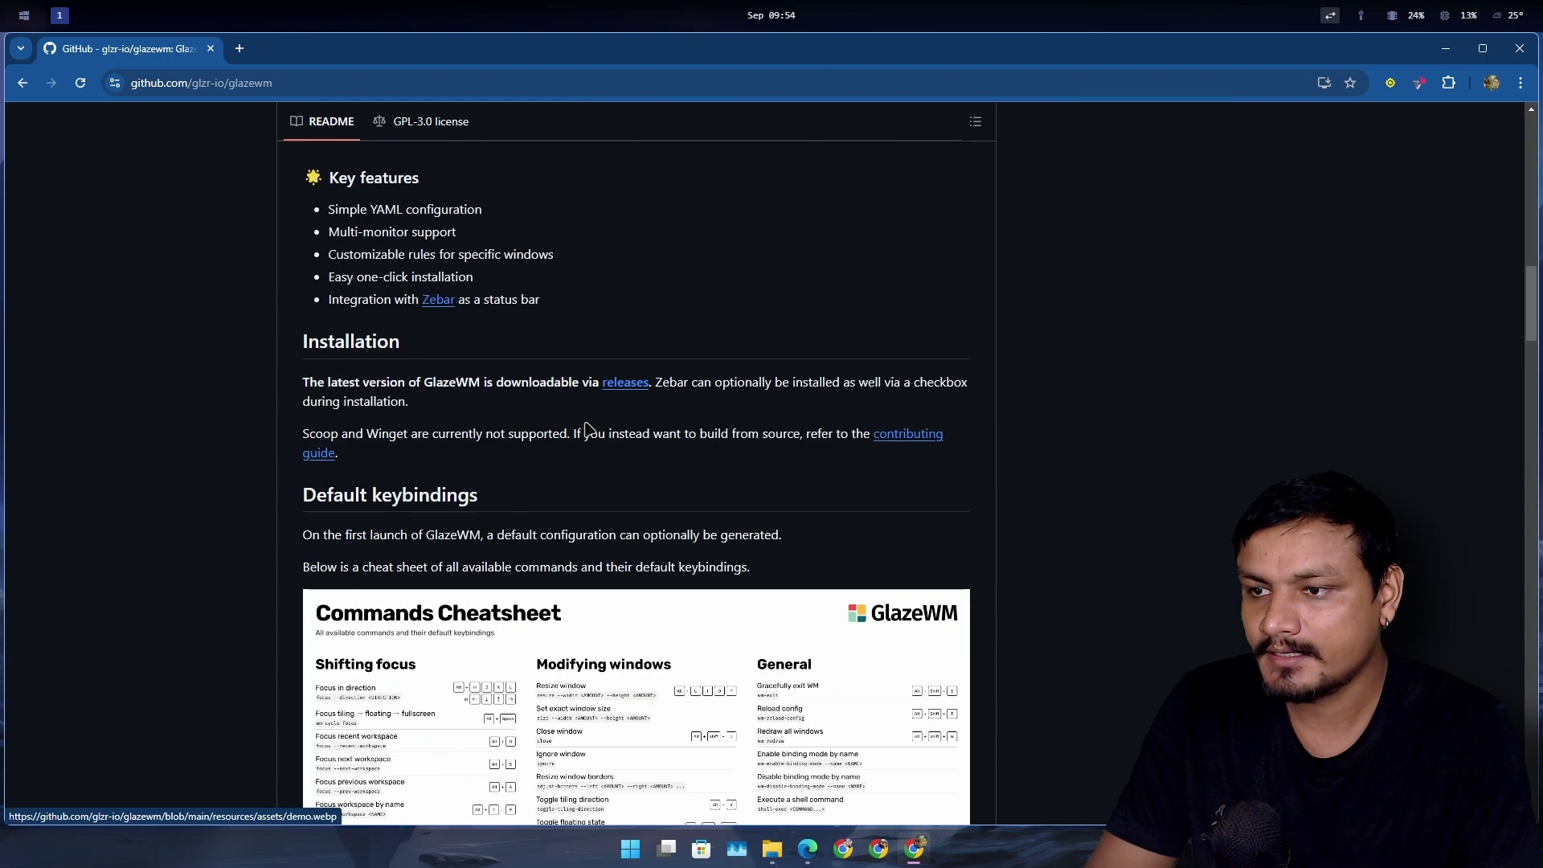
{"action": "scroll", "coordinate": [586, 428], "scroll_direction": "up", "scroll_amount": 5}
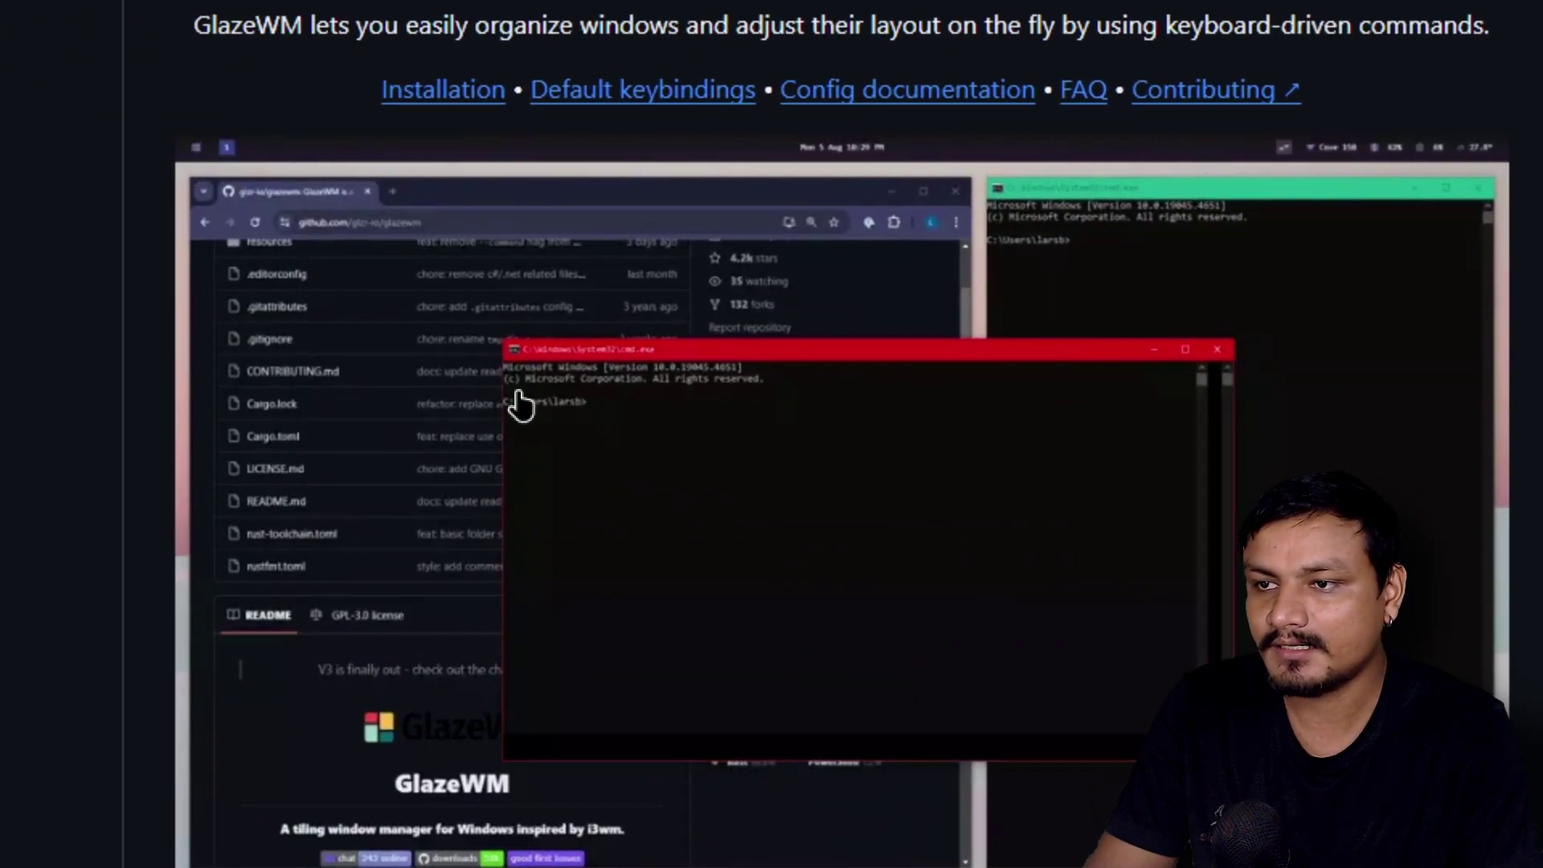
{"action": "scroll", "coordinate": [655, 421], "scroll_direction": "down", "scroll_amount": 4}
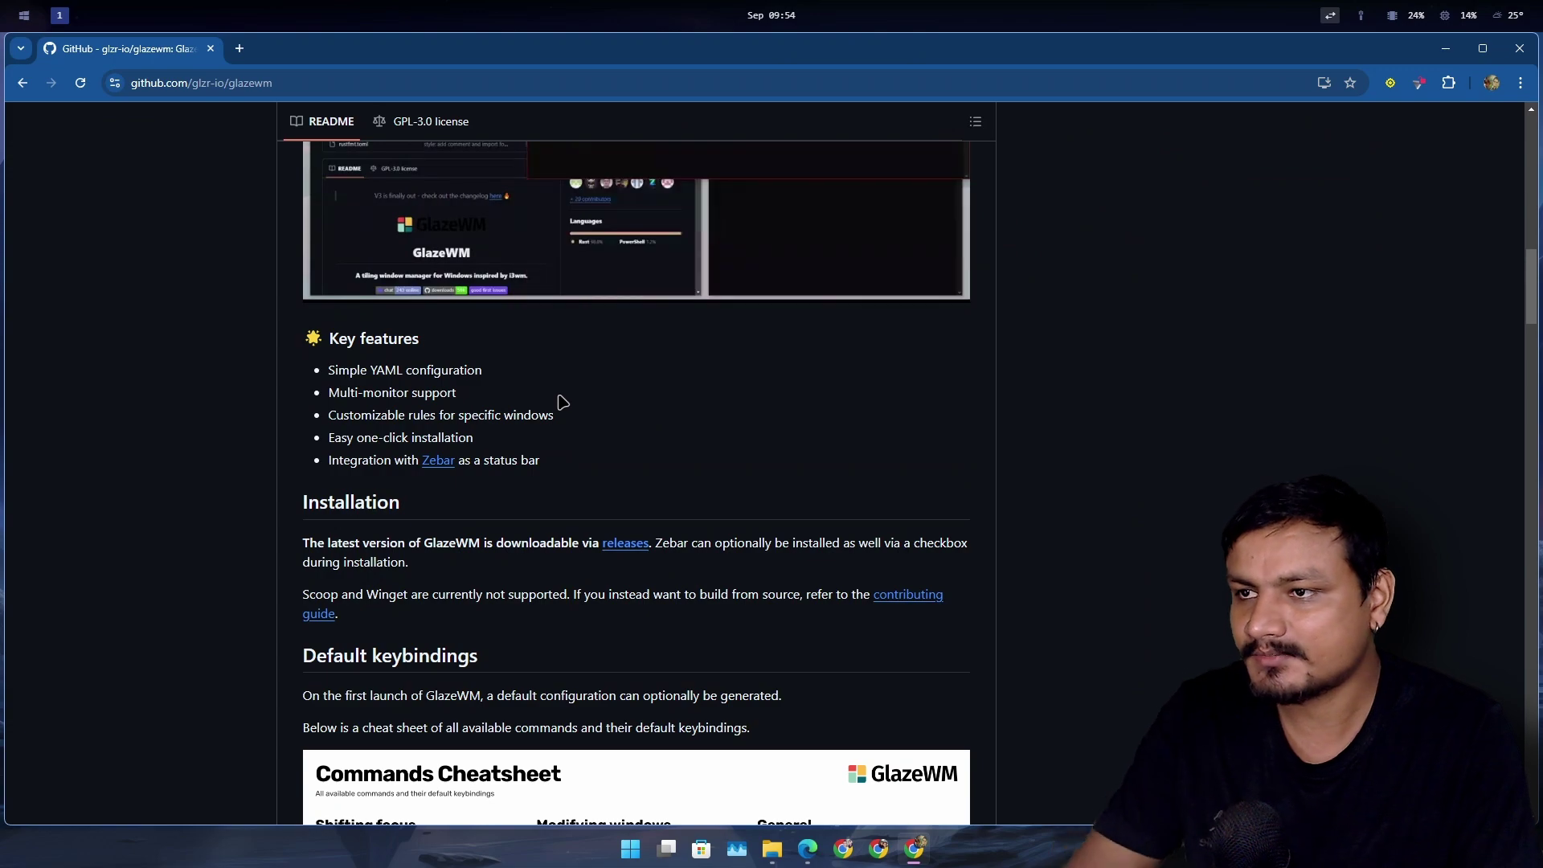
{"action": "scroll", "coordinate": [663, 395], "scroll_direction": "down", "scroll_amount": 3}
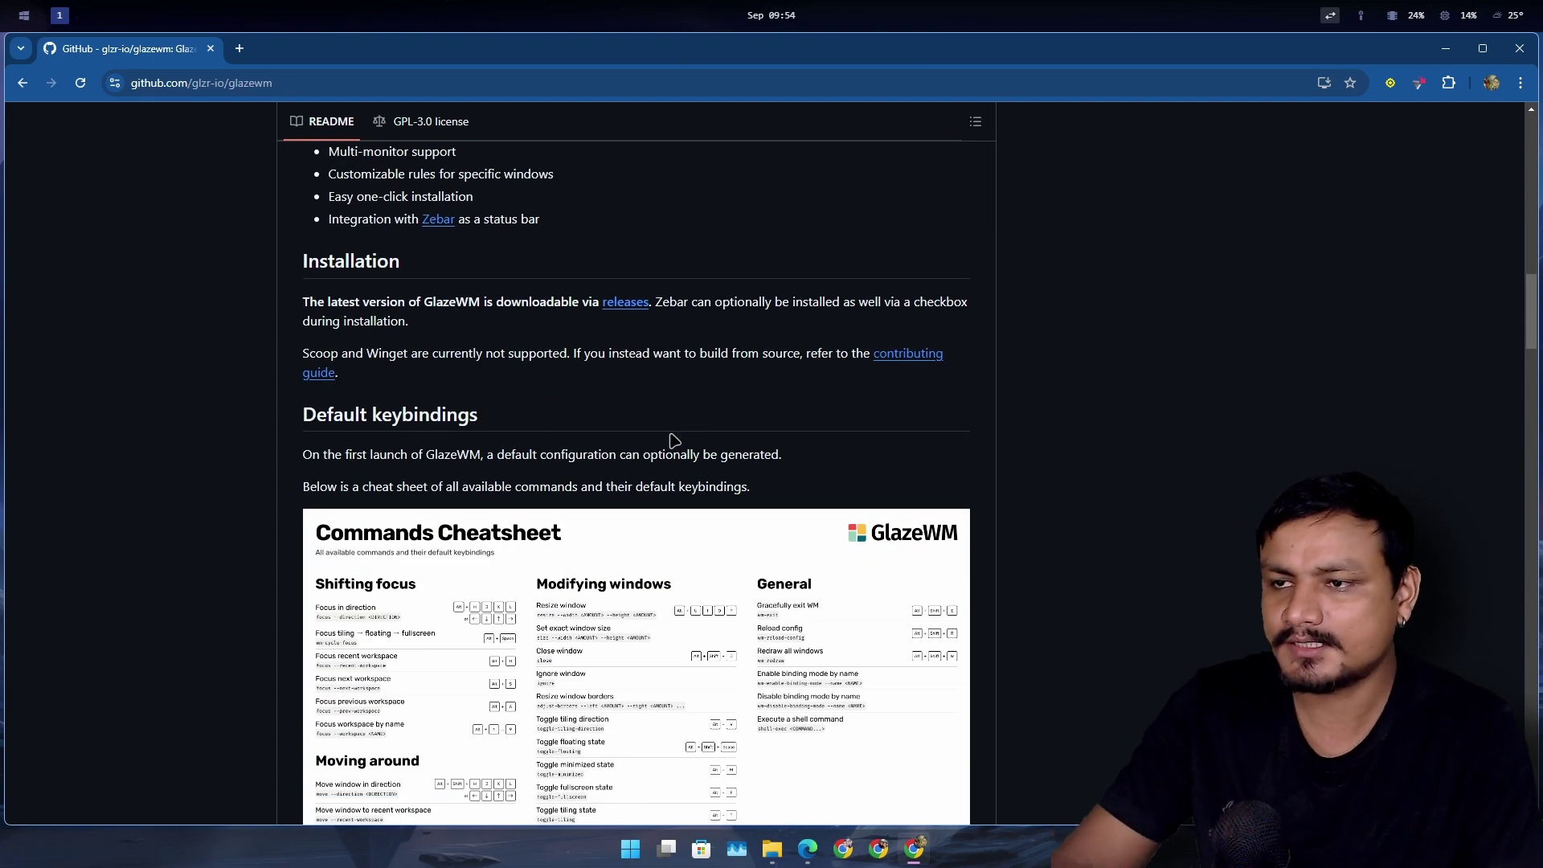
{"action": "scroll", "coordinate": [674, 440], "scroll_direction": "up", "scroll_amount": 3}
{"action": "scroll", "coordinate": [659, 430], "scroll_direction": "down", "scroll_amount": 10}
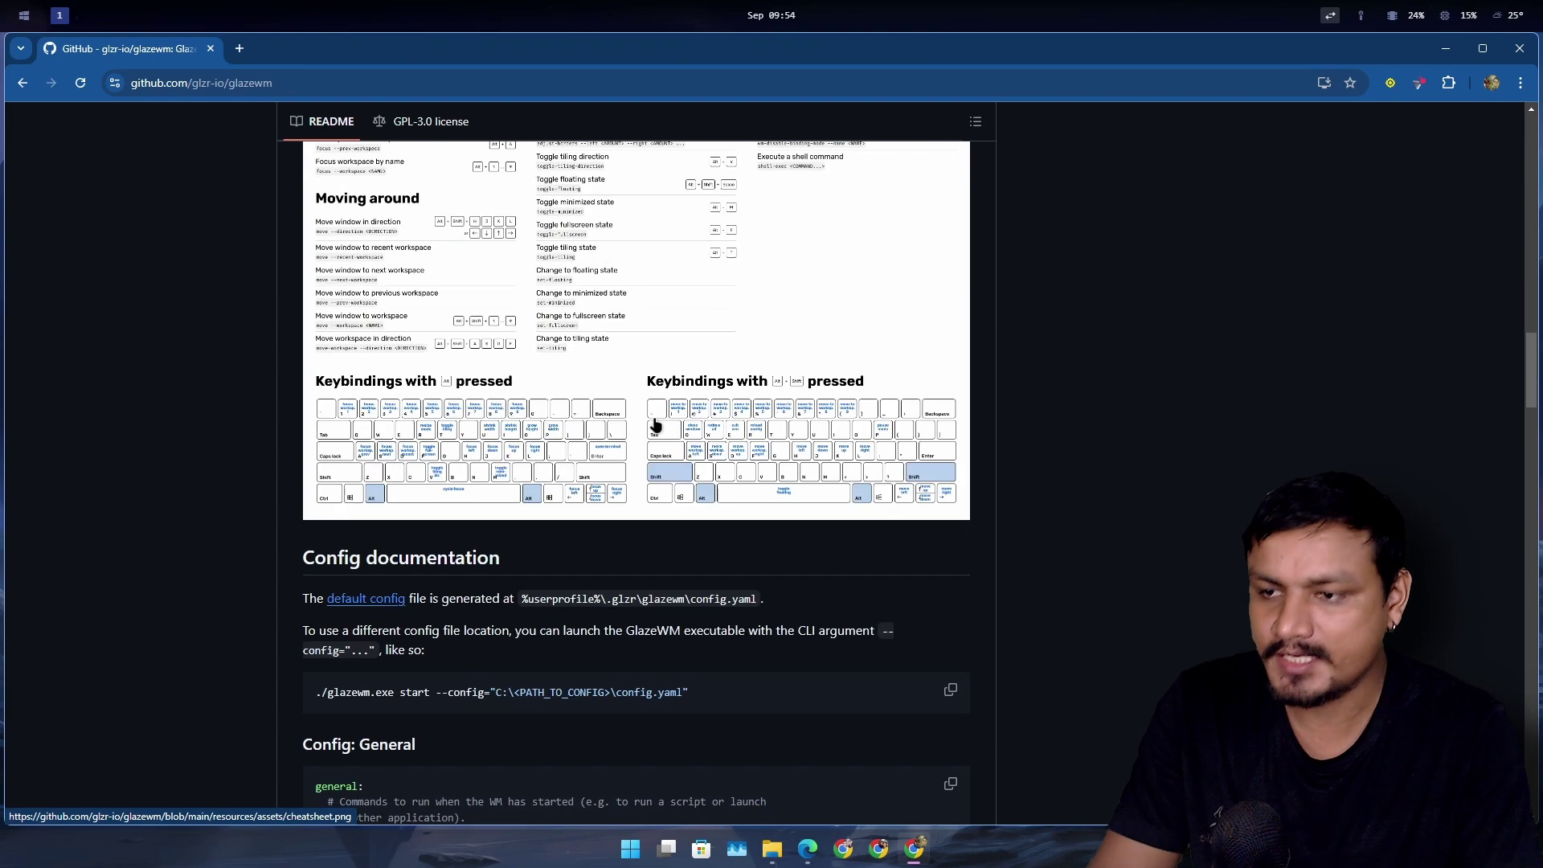
{"action": "scroll", "coordinate": [655, 425], "scroll_direction": "down", "scroll_amount": 4}
{"action": "scroll", "coordinate": [647, 406], "scroll_direction": "up", "scroll_amount": 8}
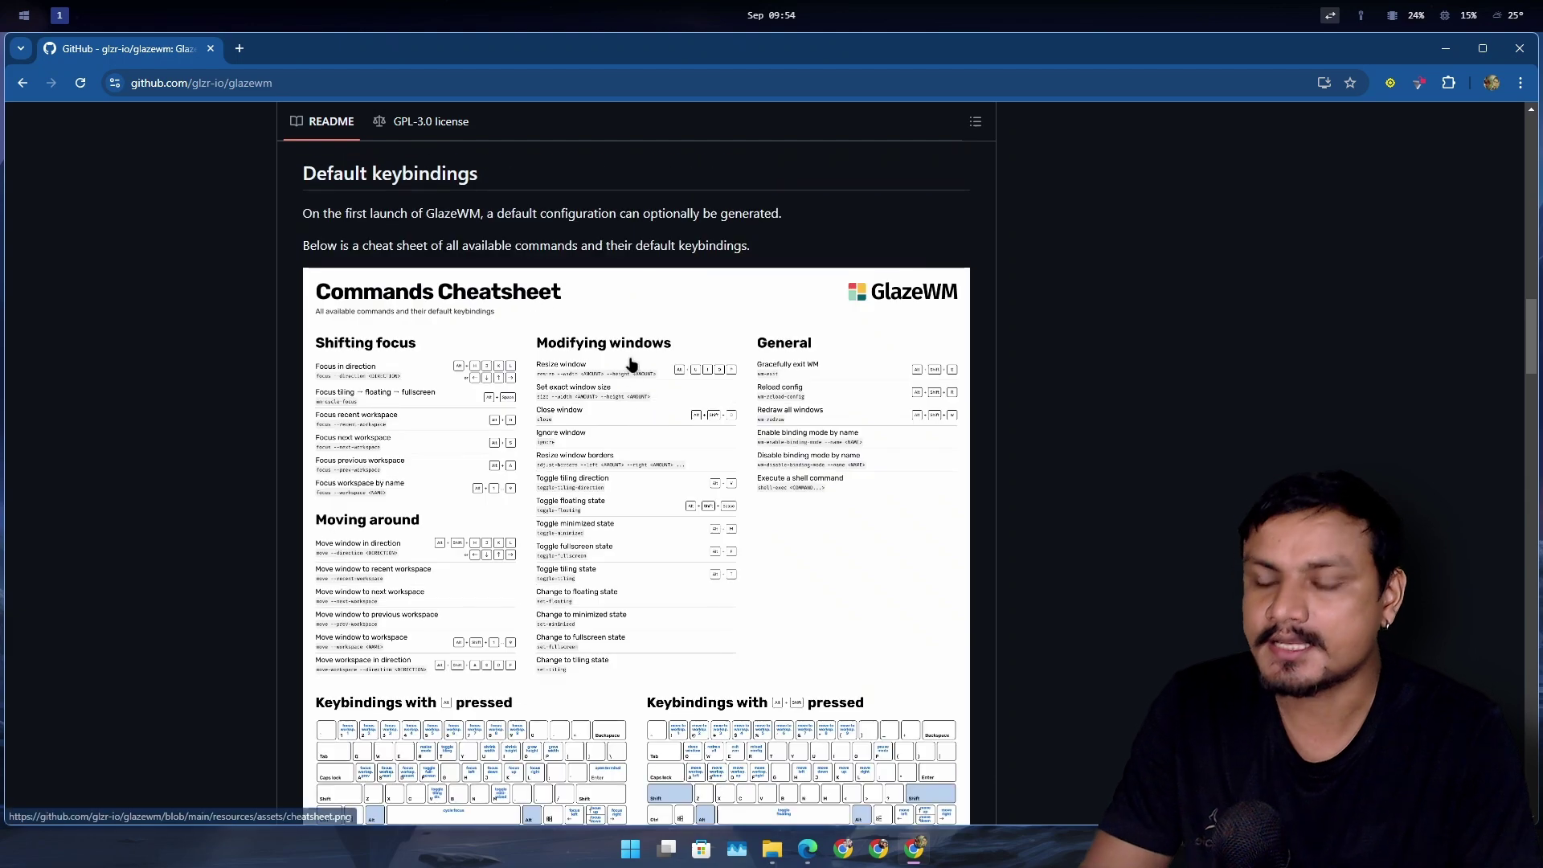
{"action": "scroll", "coordinate": [631, 363], "scroll_direction": "up", "scroll_amount": 15}
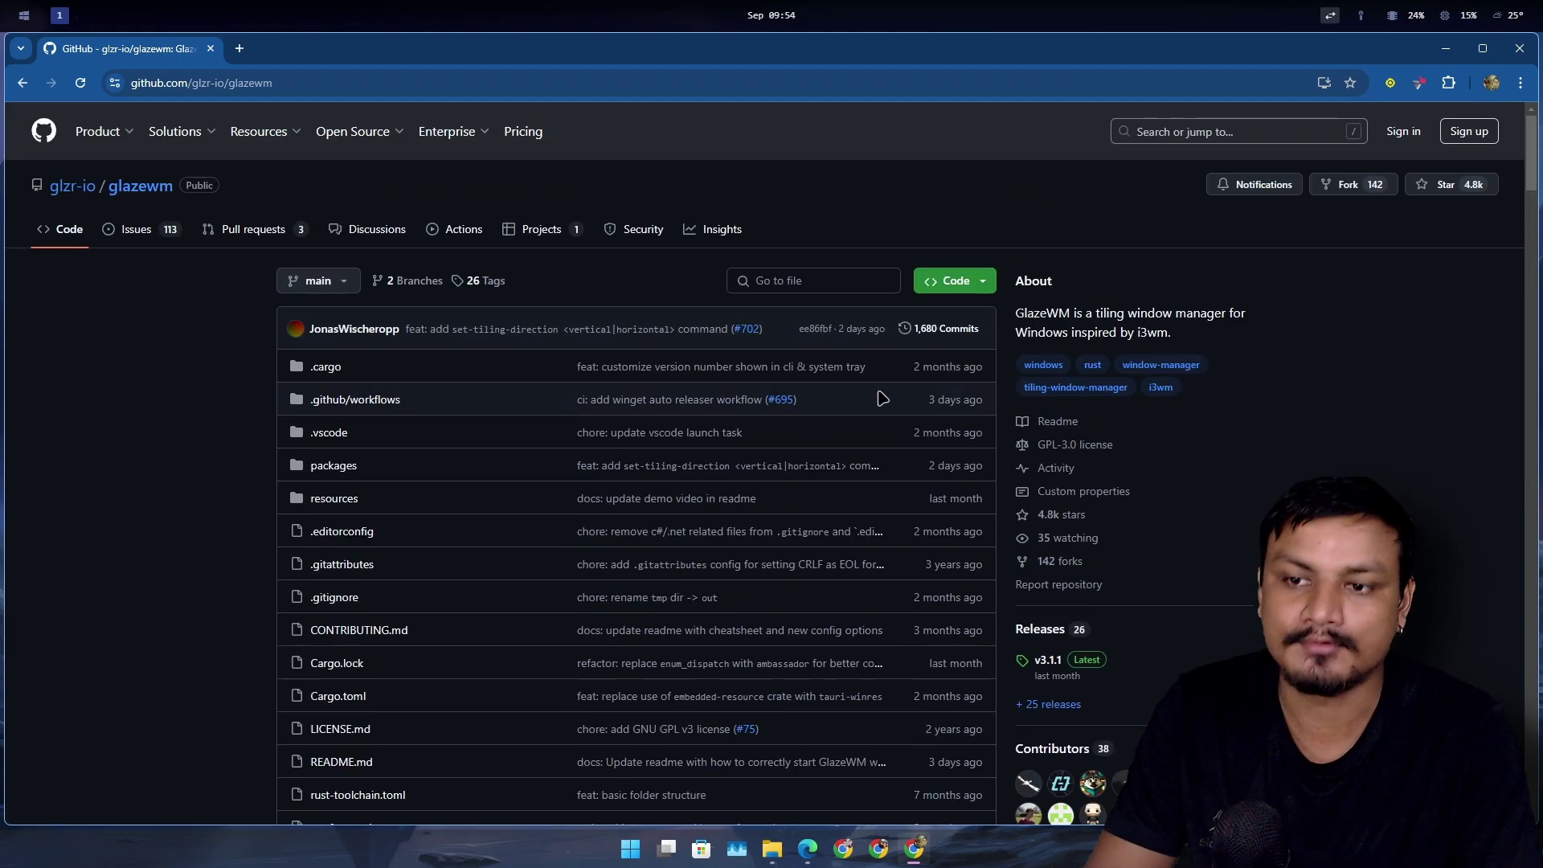
Step: Open GlazeWM's releases page, check the v3.1.1 installer assets, and minimize the browser
{"action": "scroll", "coordinate": [883, 398], "scroll_direction": "down", "scroll_amount": 4}
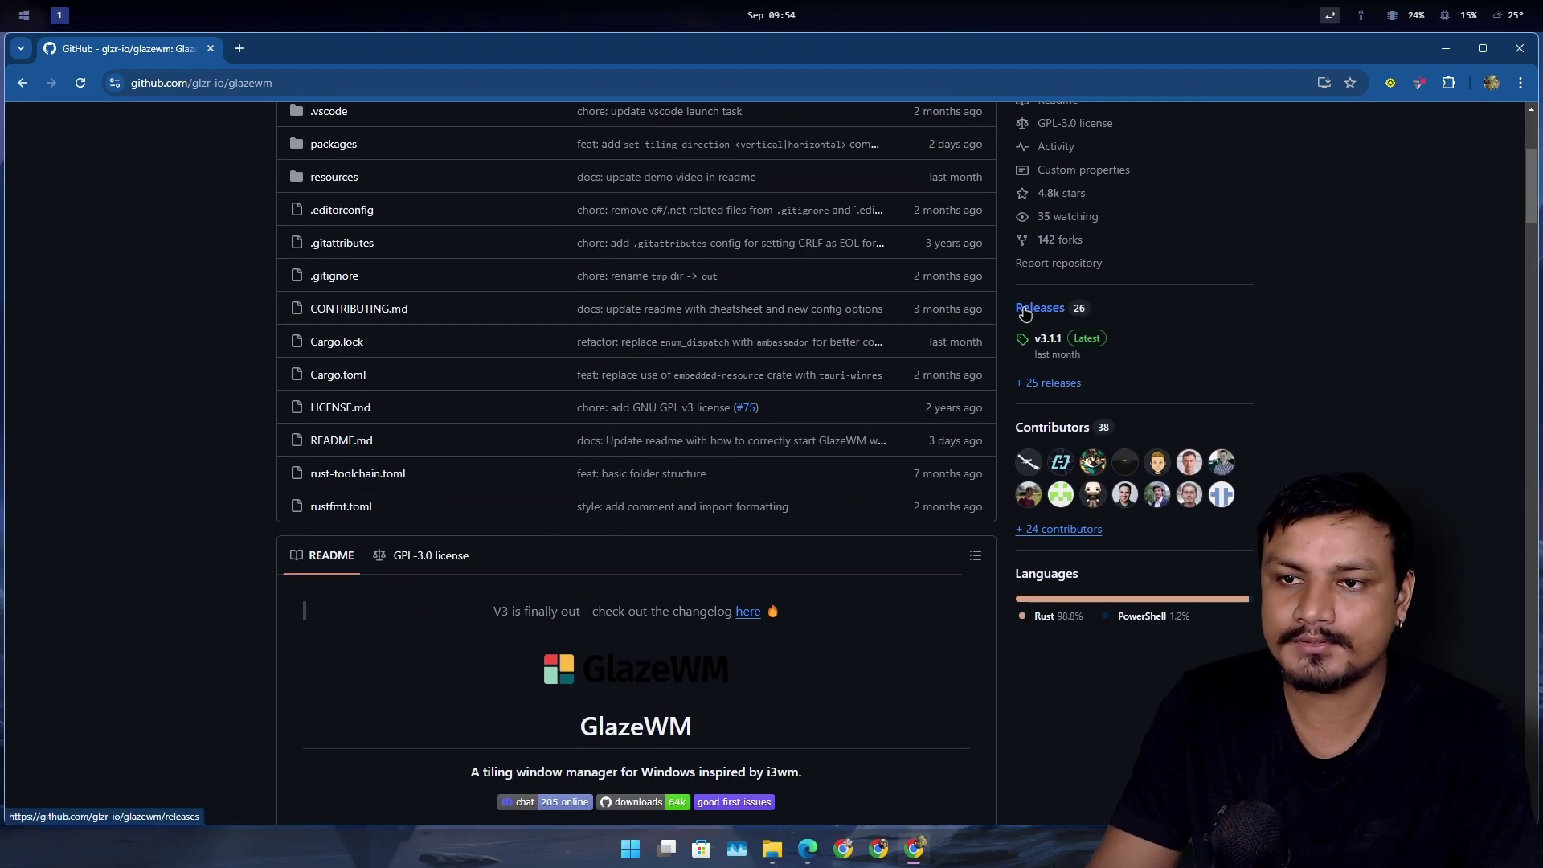
{"action": "left_click", "coordinate": [1026, 311]}
{"action": "scroll", "coordinate": [671, 454], "scroll_direction": "down", "scroll_amount": 5}
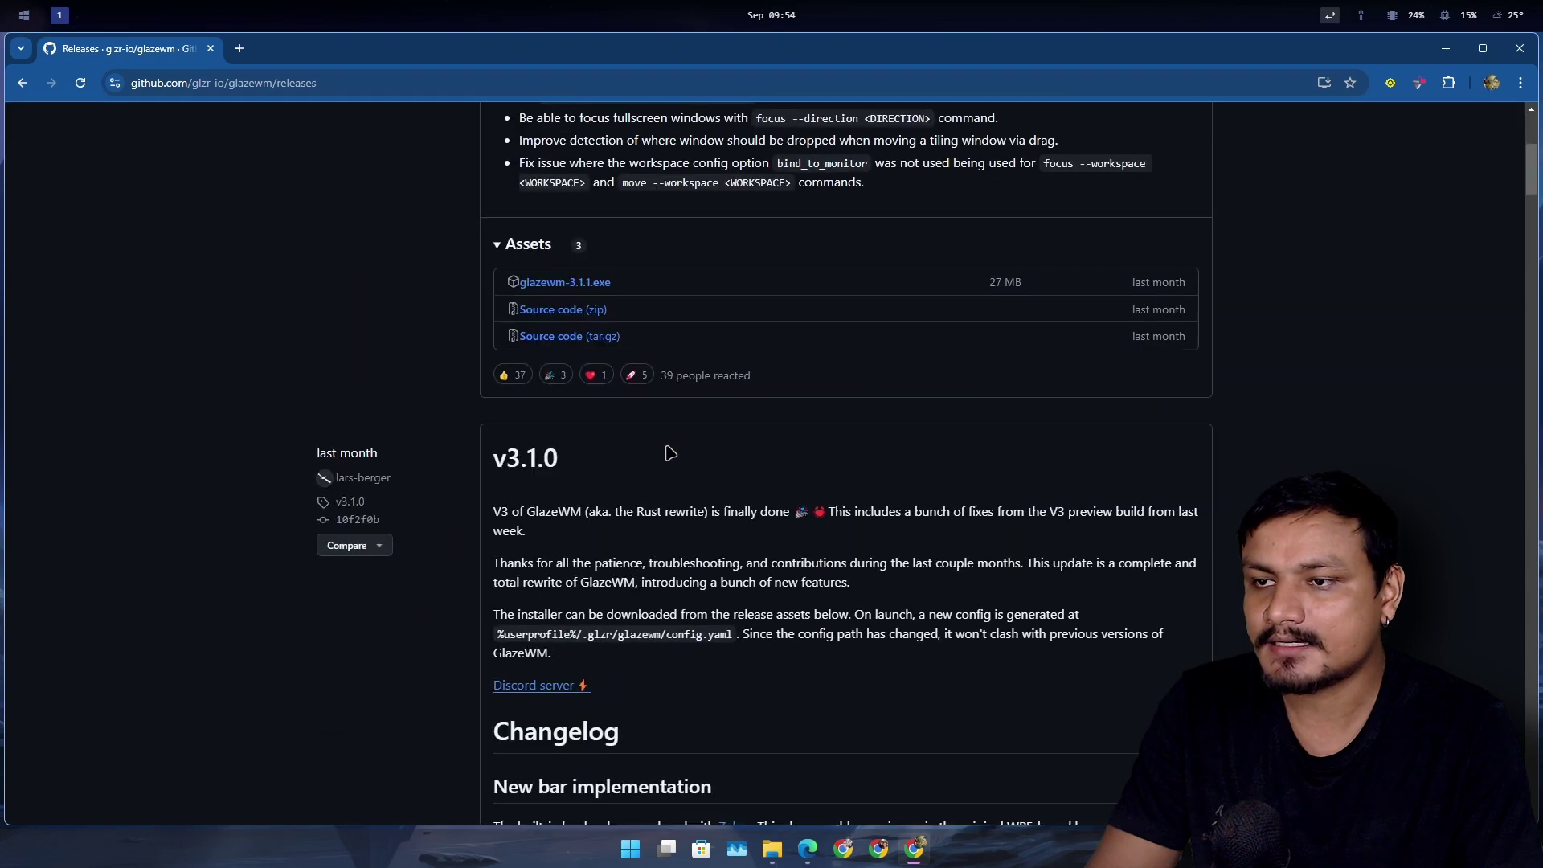
{"action": "scroll", "coordinate": [671, 454], "scroll_direction": "up", "scroll_amount": 3}
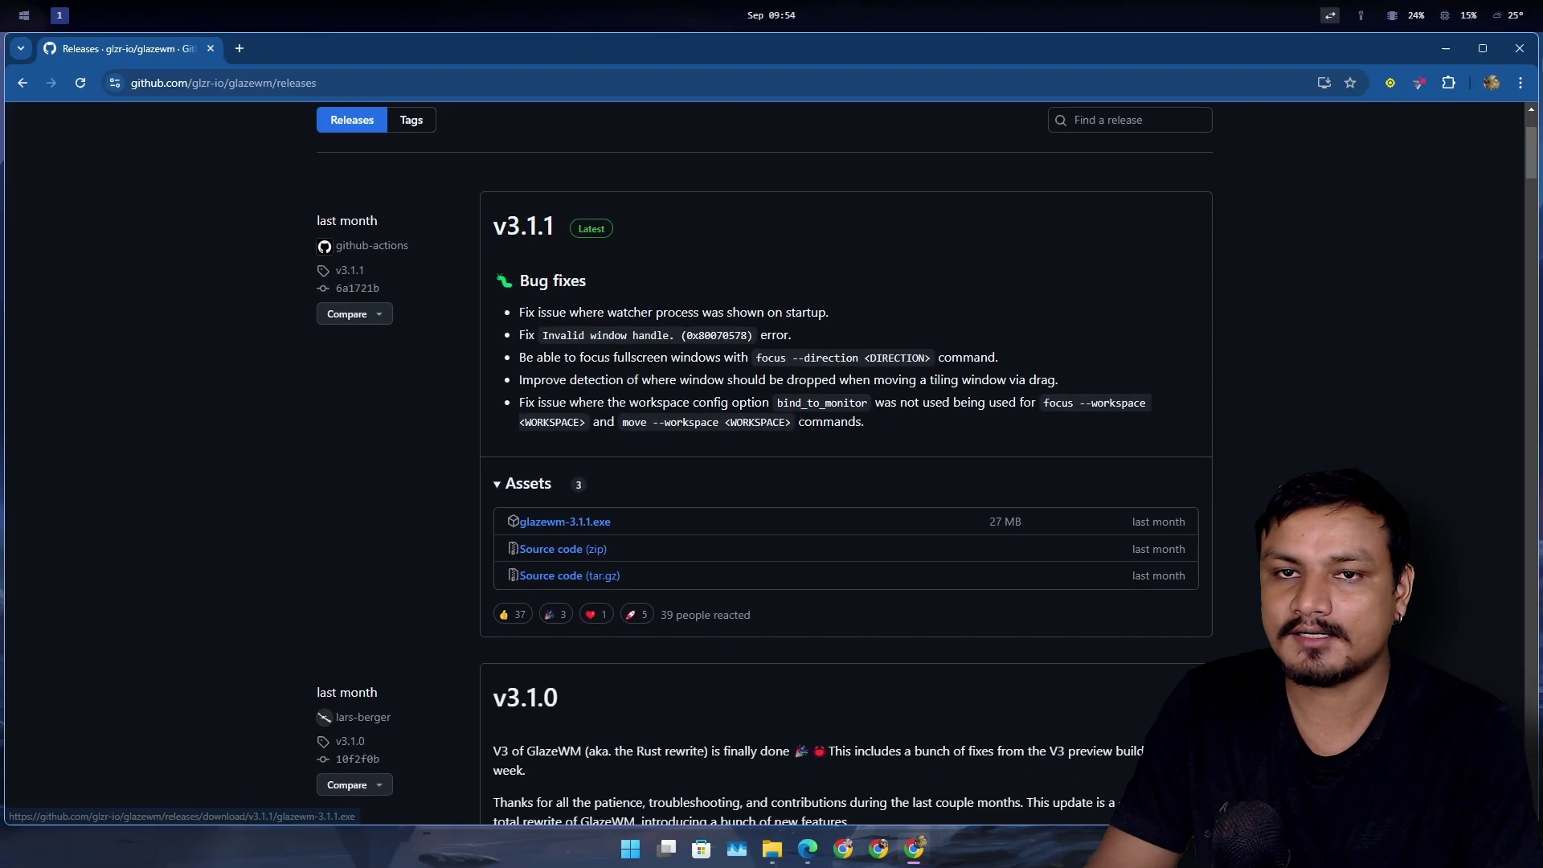
{"action": "left_click", "coordinate": [1445, 49]}
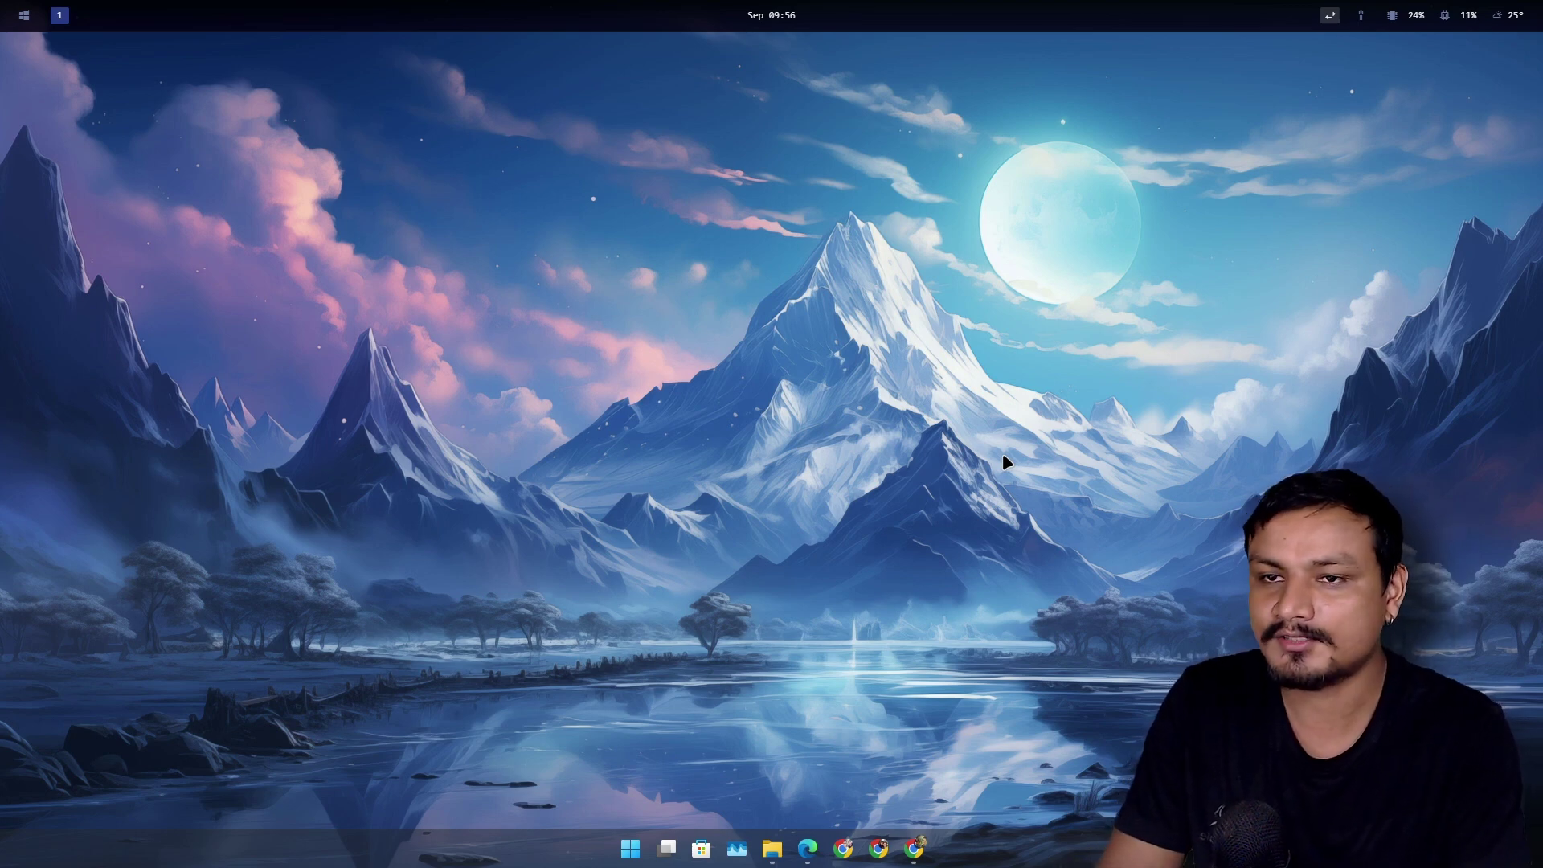
Step: Open five Command Prompt windows so they tile side by side on workspace 1
{"action": "key", "text": "alt+Return"}
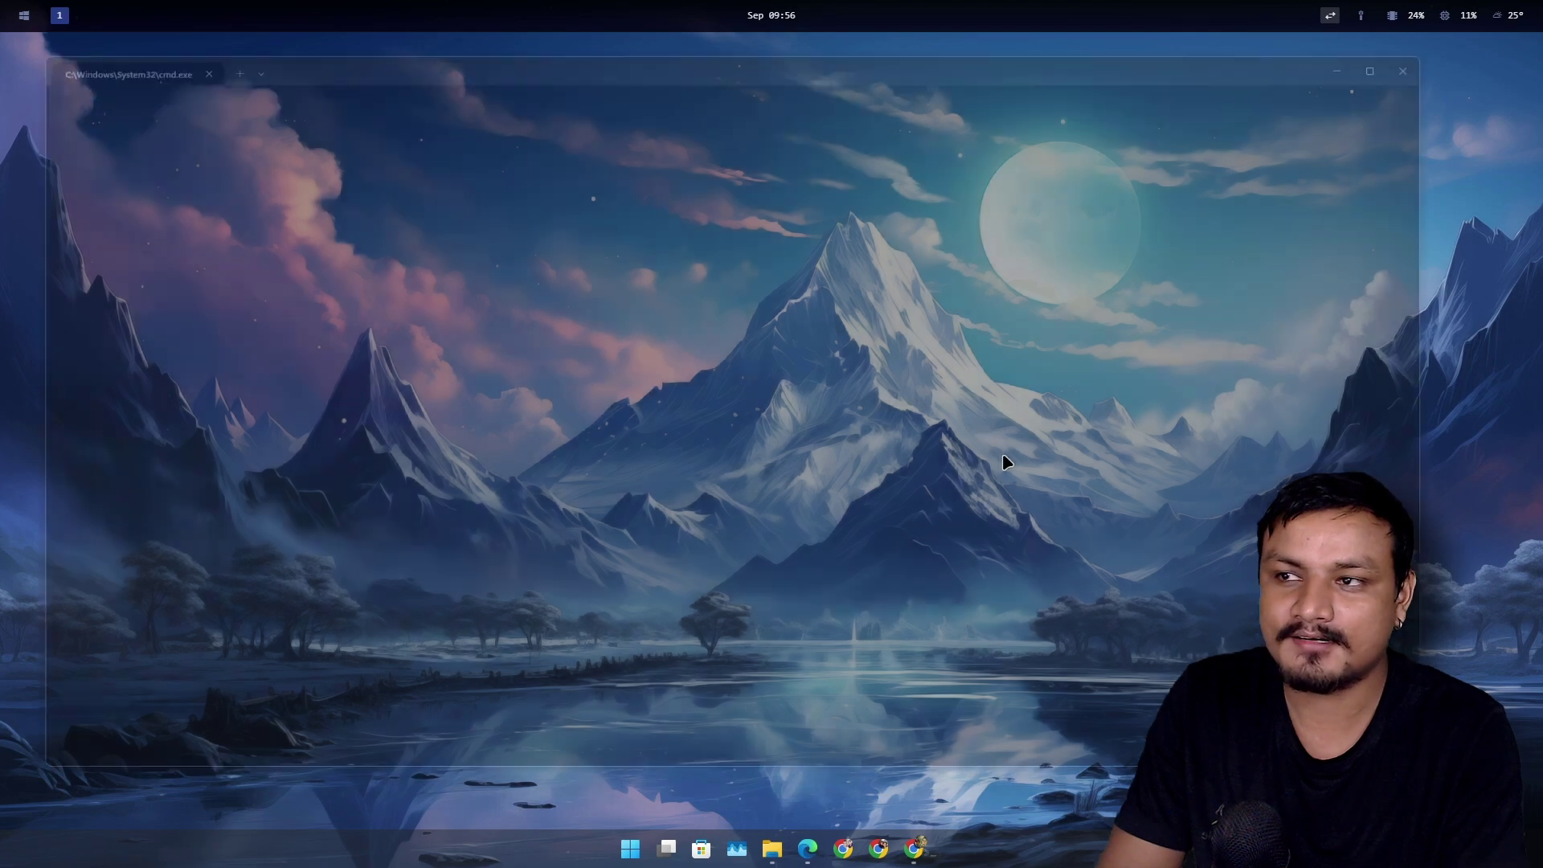
{"action": "key", "text": "alt+Return"}
{"action": "key", "text": "alt+Return"}
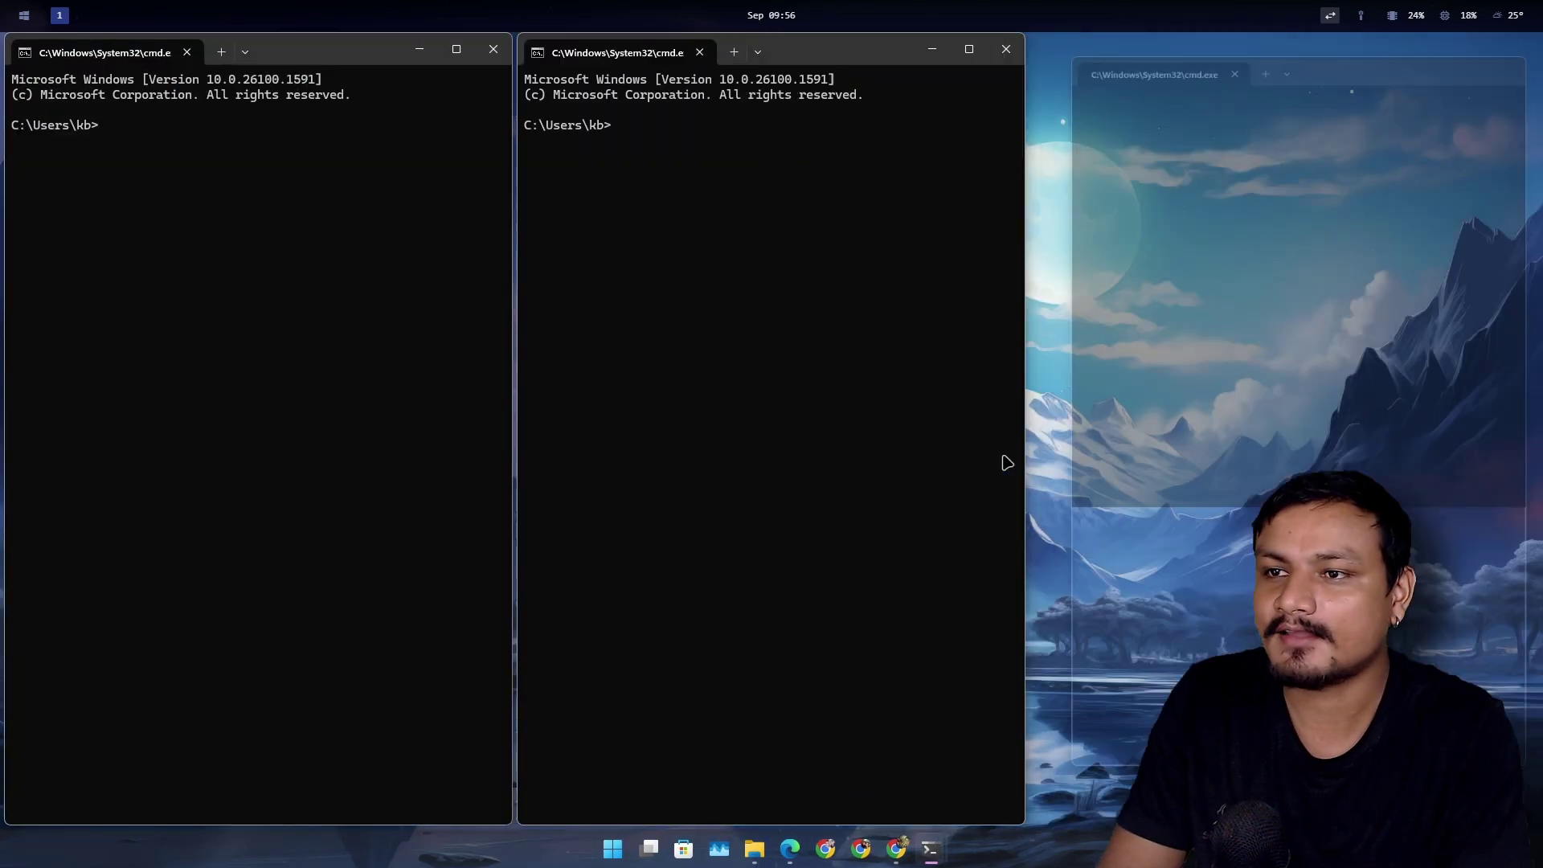
{"action": "key", "text": "alt+Return"}
{"action": "key", "text": "alt+Return"}
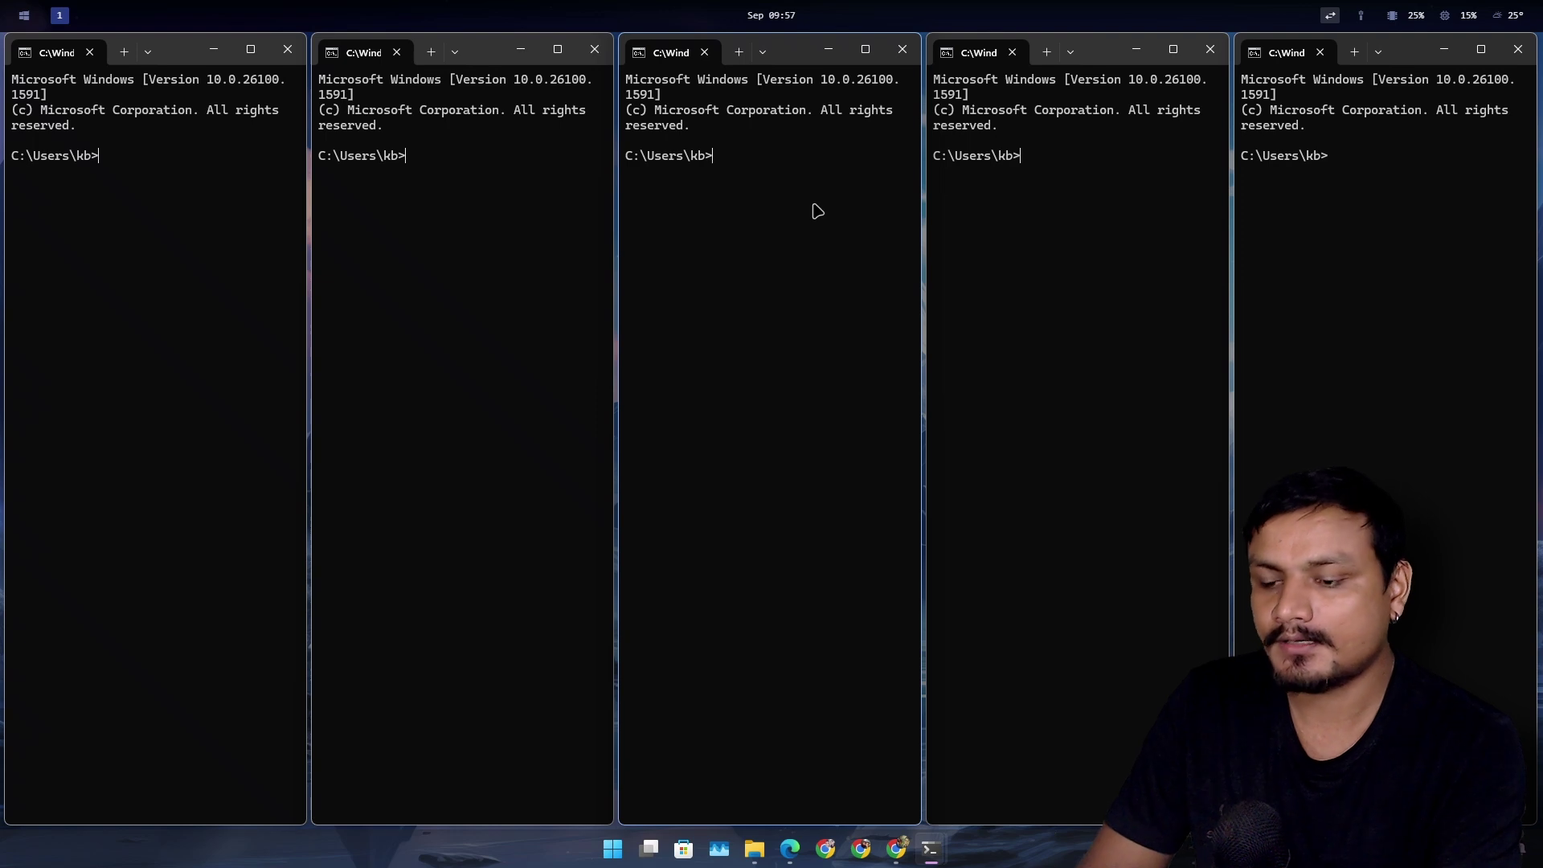
Step: Replace one tiled terminal window with a new one and send a terminal to workspace 3
{"action": "key", "text": "alt+shift+q"}
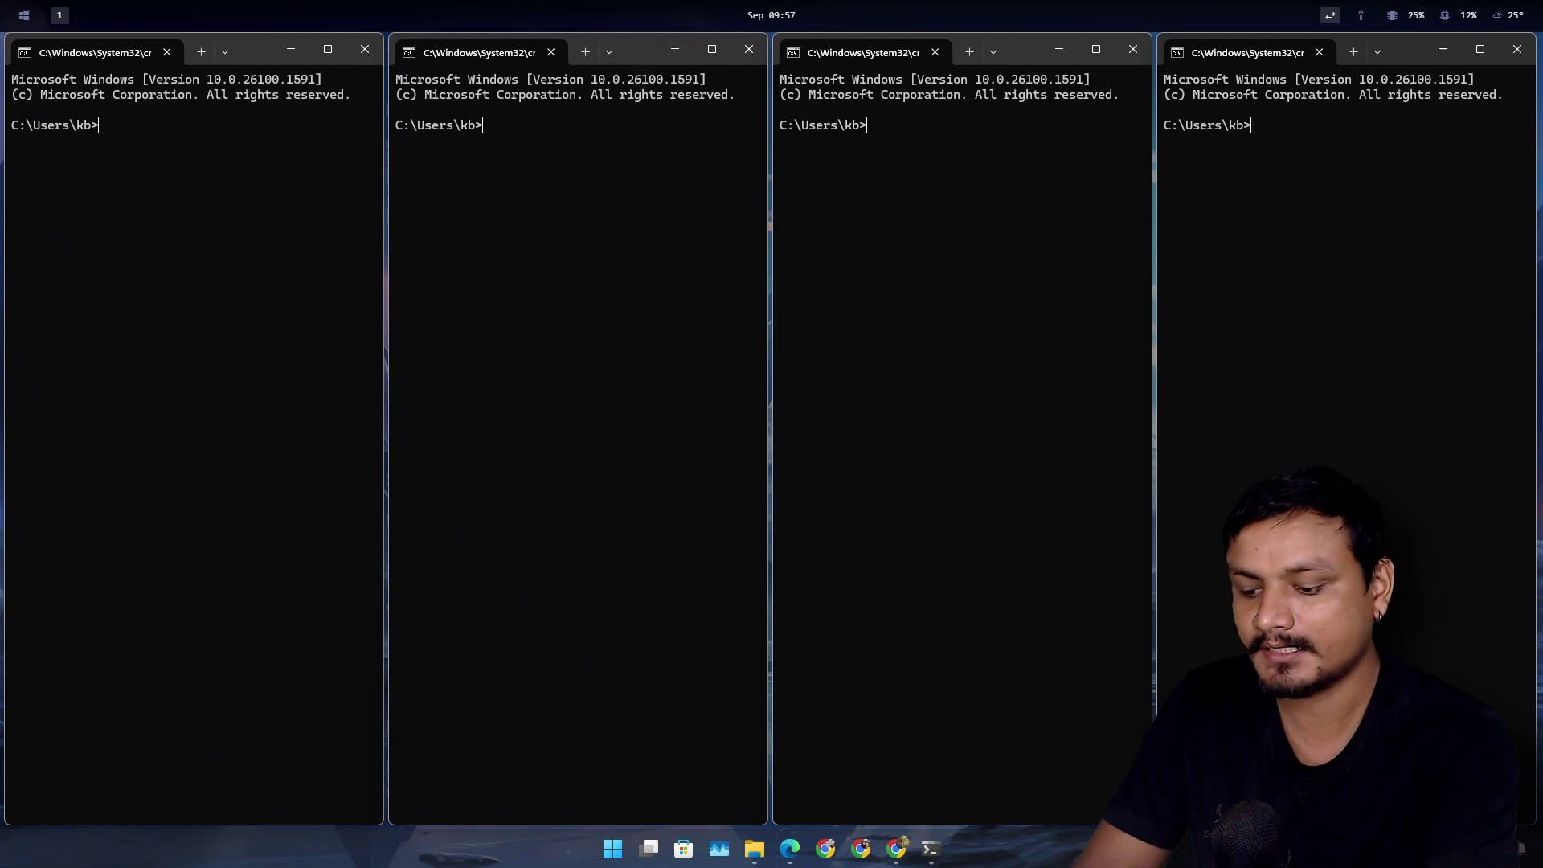
{"action": "key", "text": "alt+Return"}
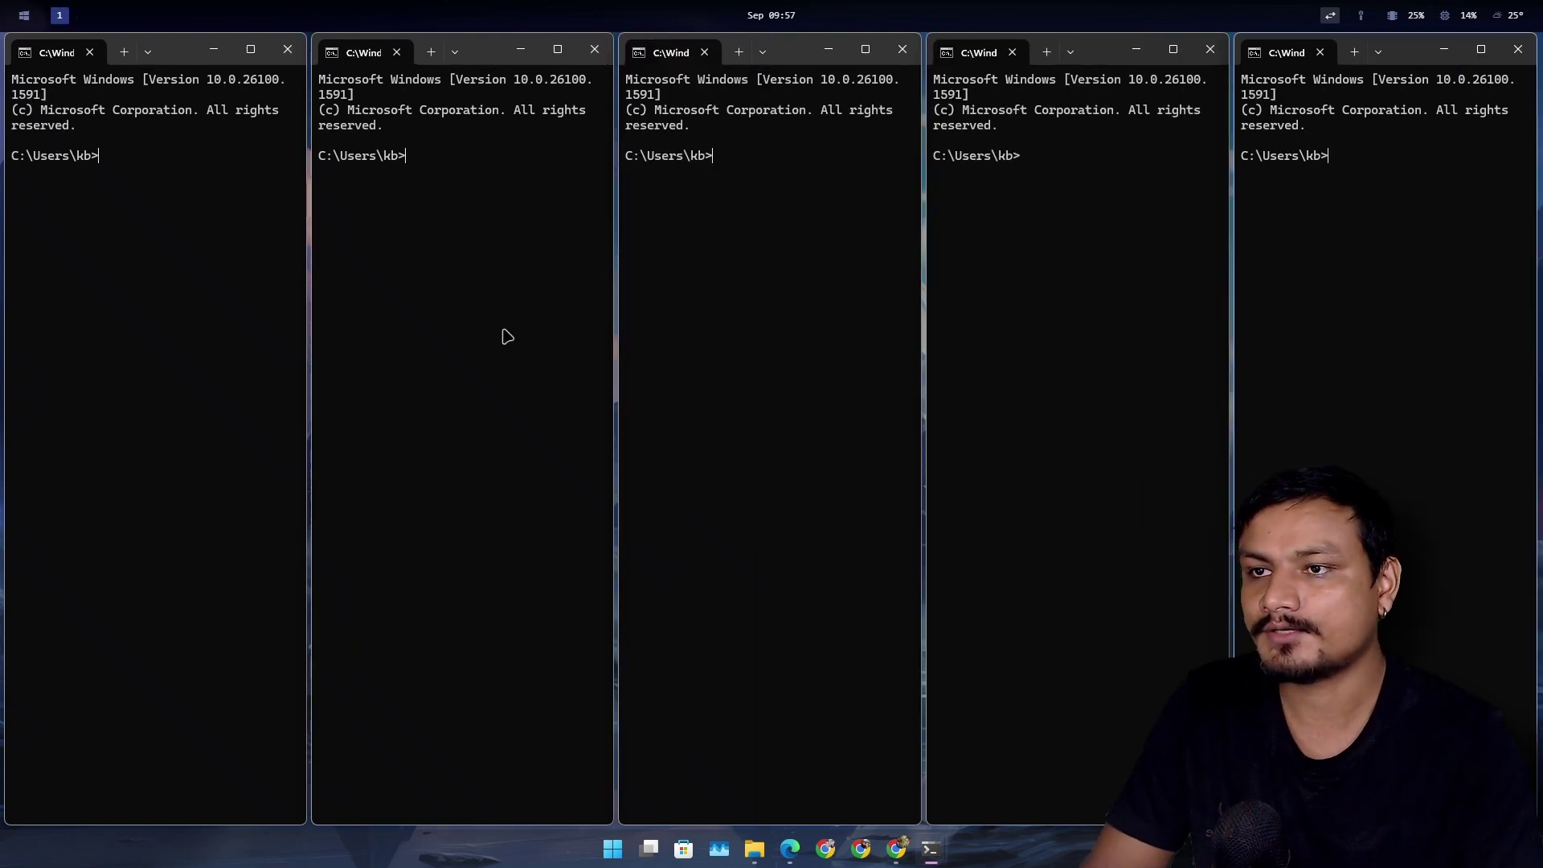
{"action": "key", "text": "alt+shift+3"}
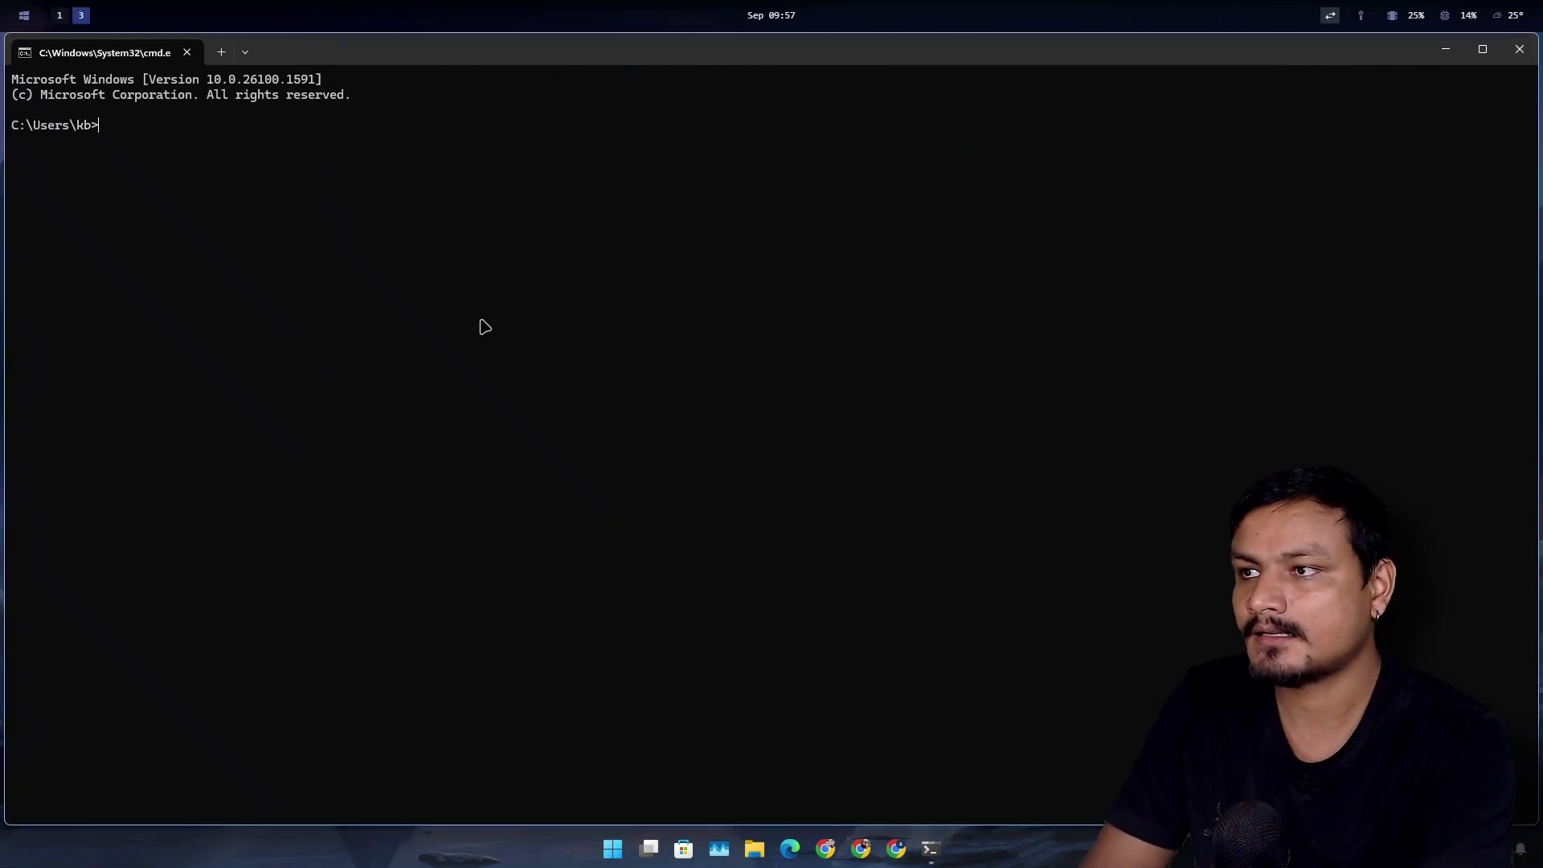
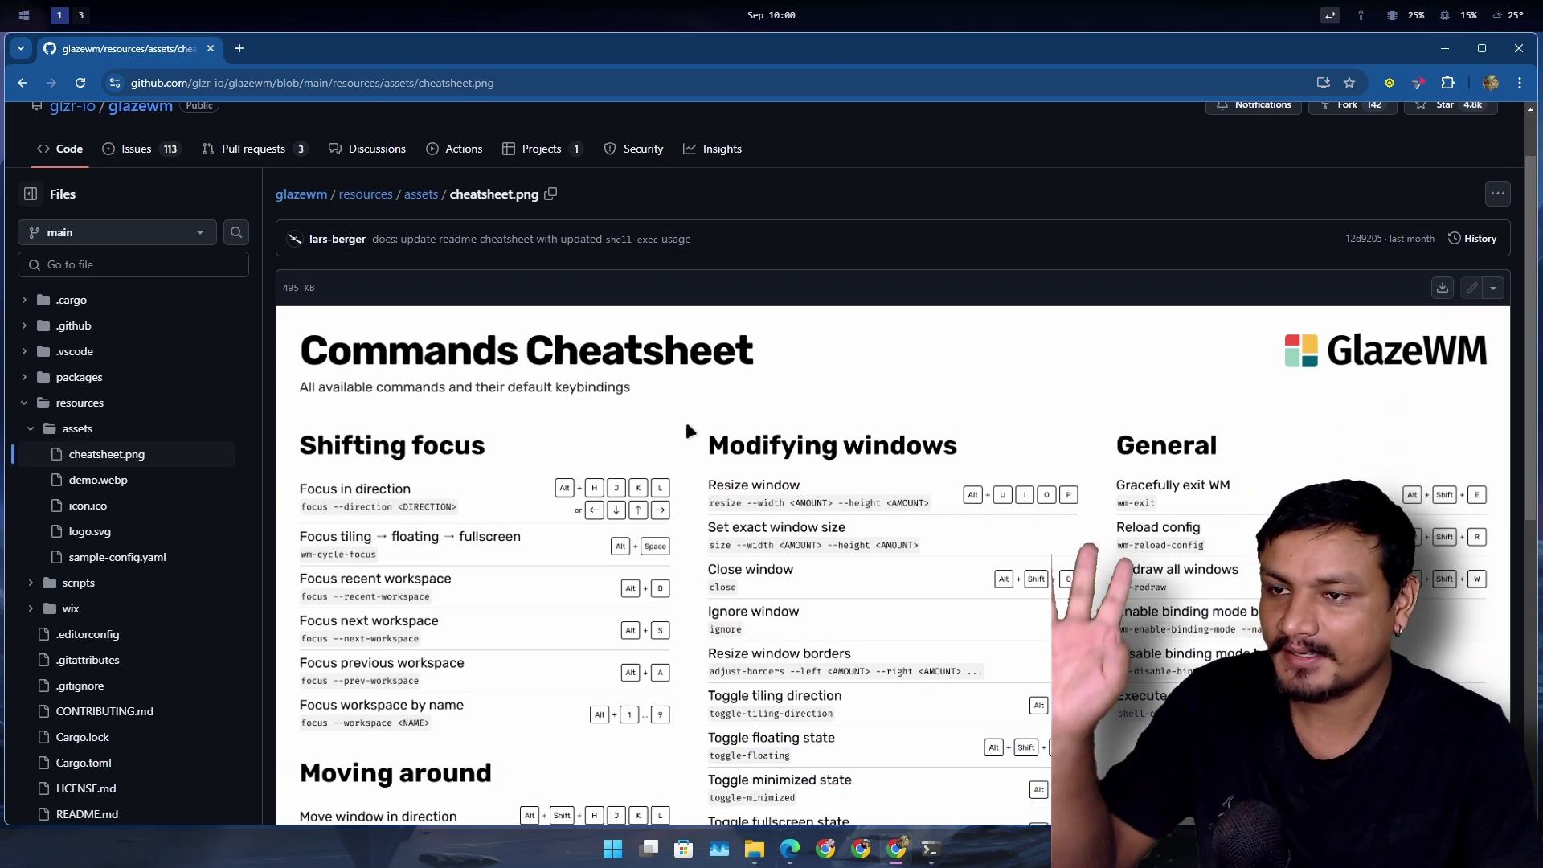
Step: Read through the GlazeWM Commands Cheatsheet, including window and workspace commands and the keyboard layouts
{"action": "scroll", "coordinate": [692, 452], "scroll_direction": "down", "scroll_amount": 3}
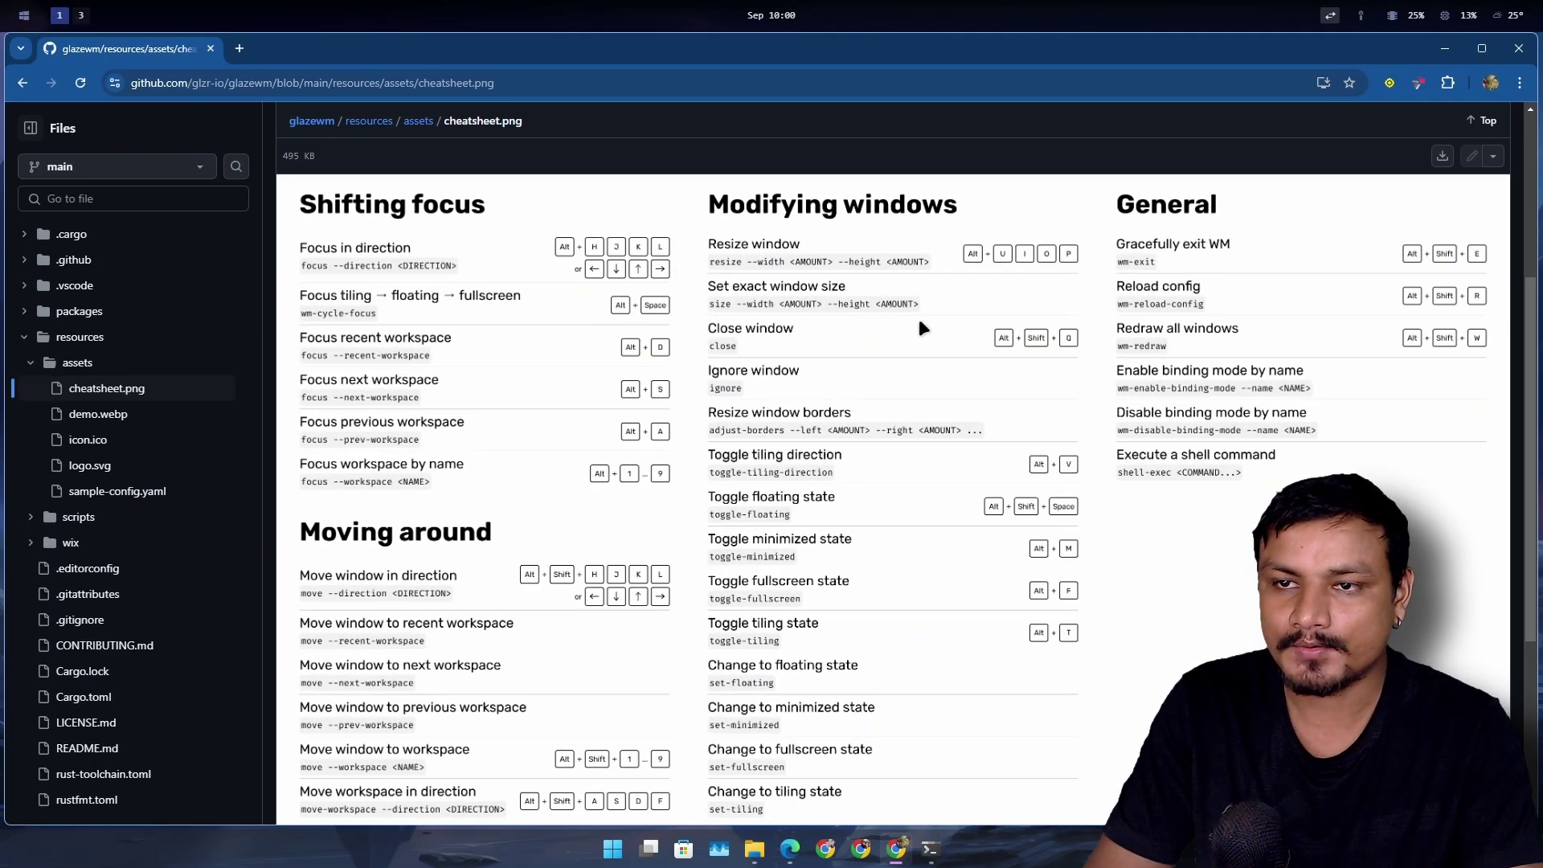
{"action": "scroll", "coordinate": [769, 416], "scroll_direction": "down", "scroll_amount": 3}
{"action": "scroll", "coordinate": [712, 514], "scroll_direction": "up", "scroll_amount": 4}
{"action": "scroll", "coordinate": [769, 265], "scroll_direction": "down", "scroll_amount": 2}
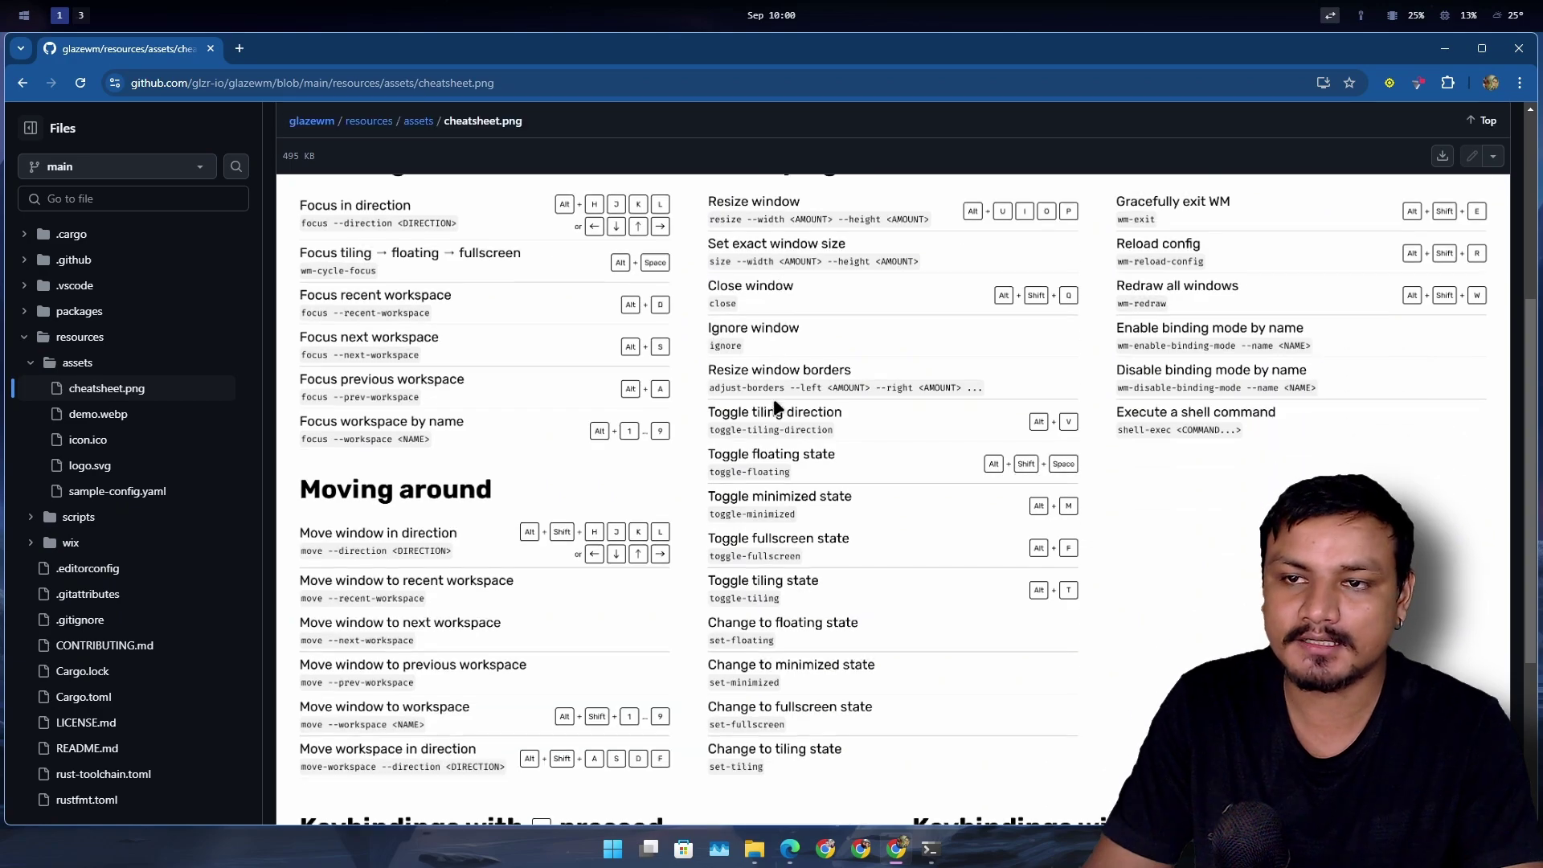
{"action": "scroll", "coordinate": [768, 158], "scroll_direction": "down", "scroll_amount": 3}
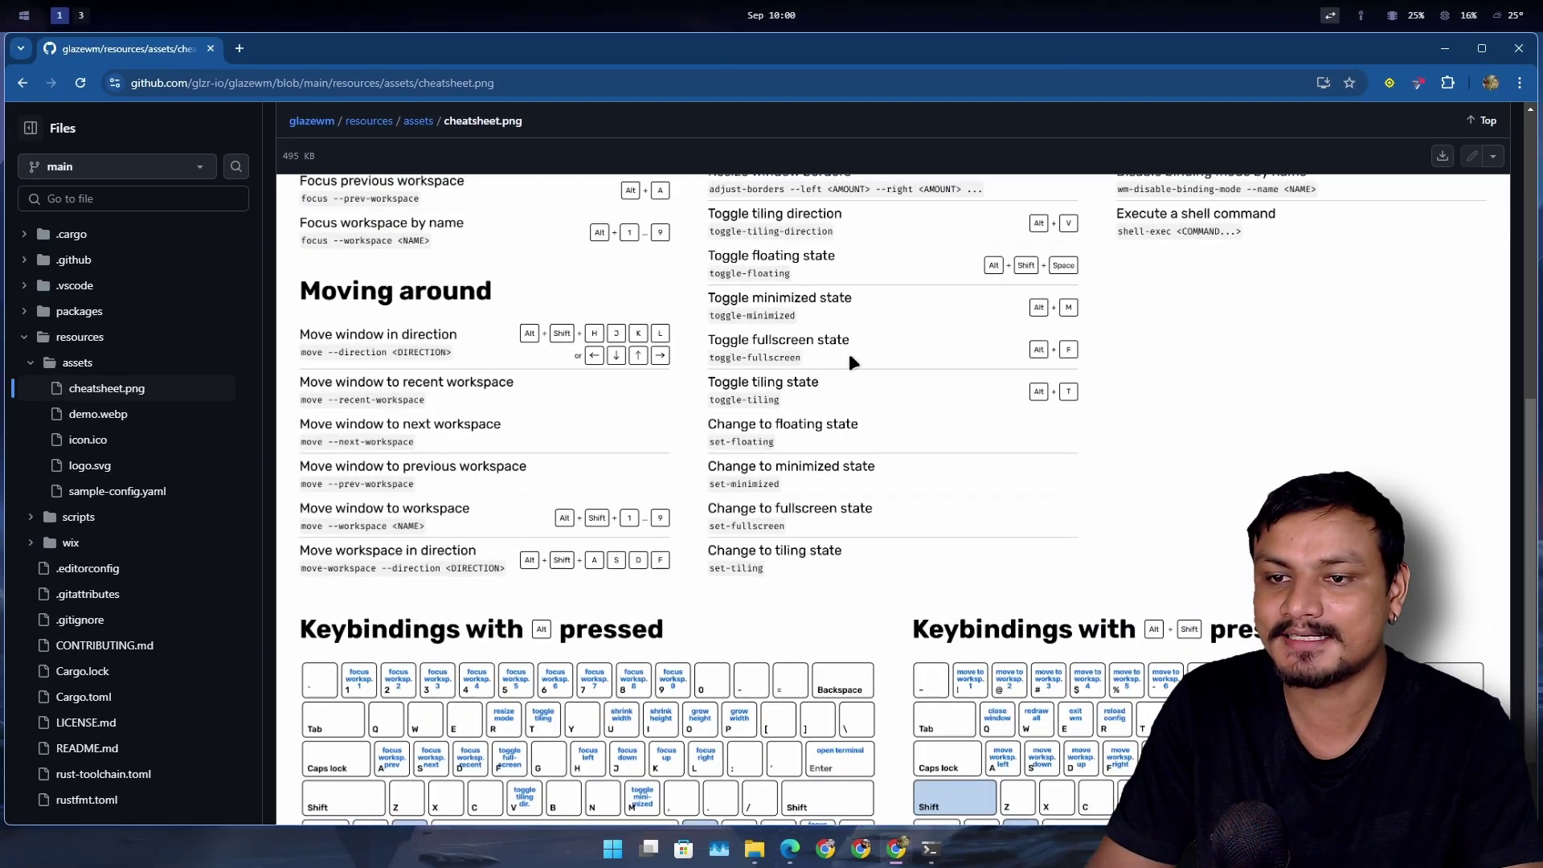
{"action": "scroll", "coordinate": [866, 536], "scroll_direction": "down", "scroll_amount": 2}
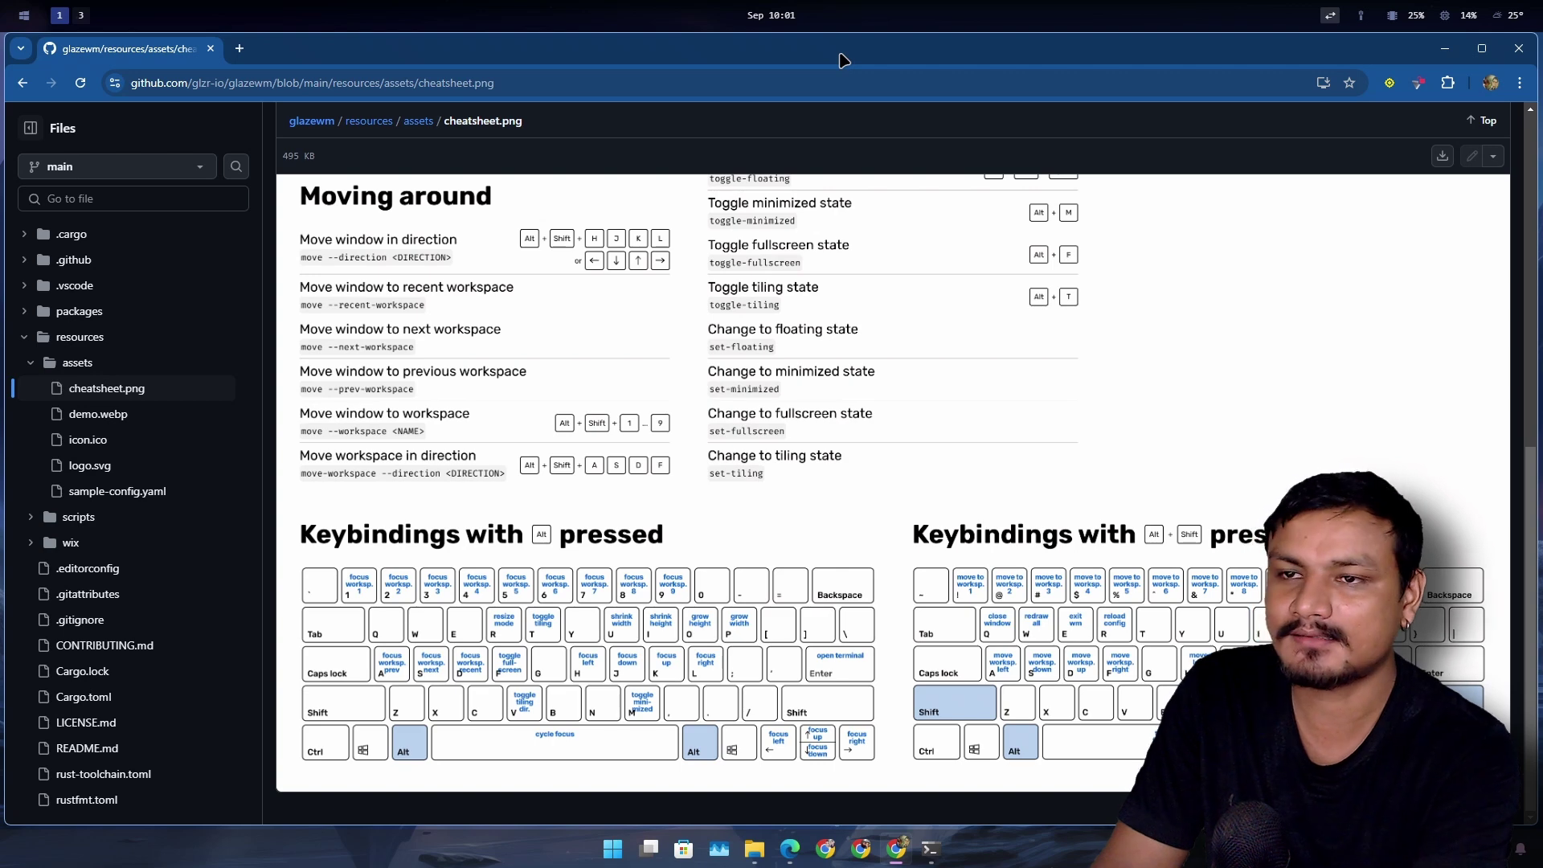
Step: Move the browser window with the cheatsheet to workspace 3 and return to workspace 1
{"action": "key", "text": "alt+shift+3"}
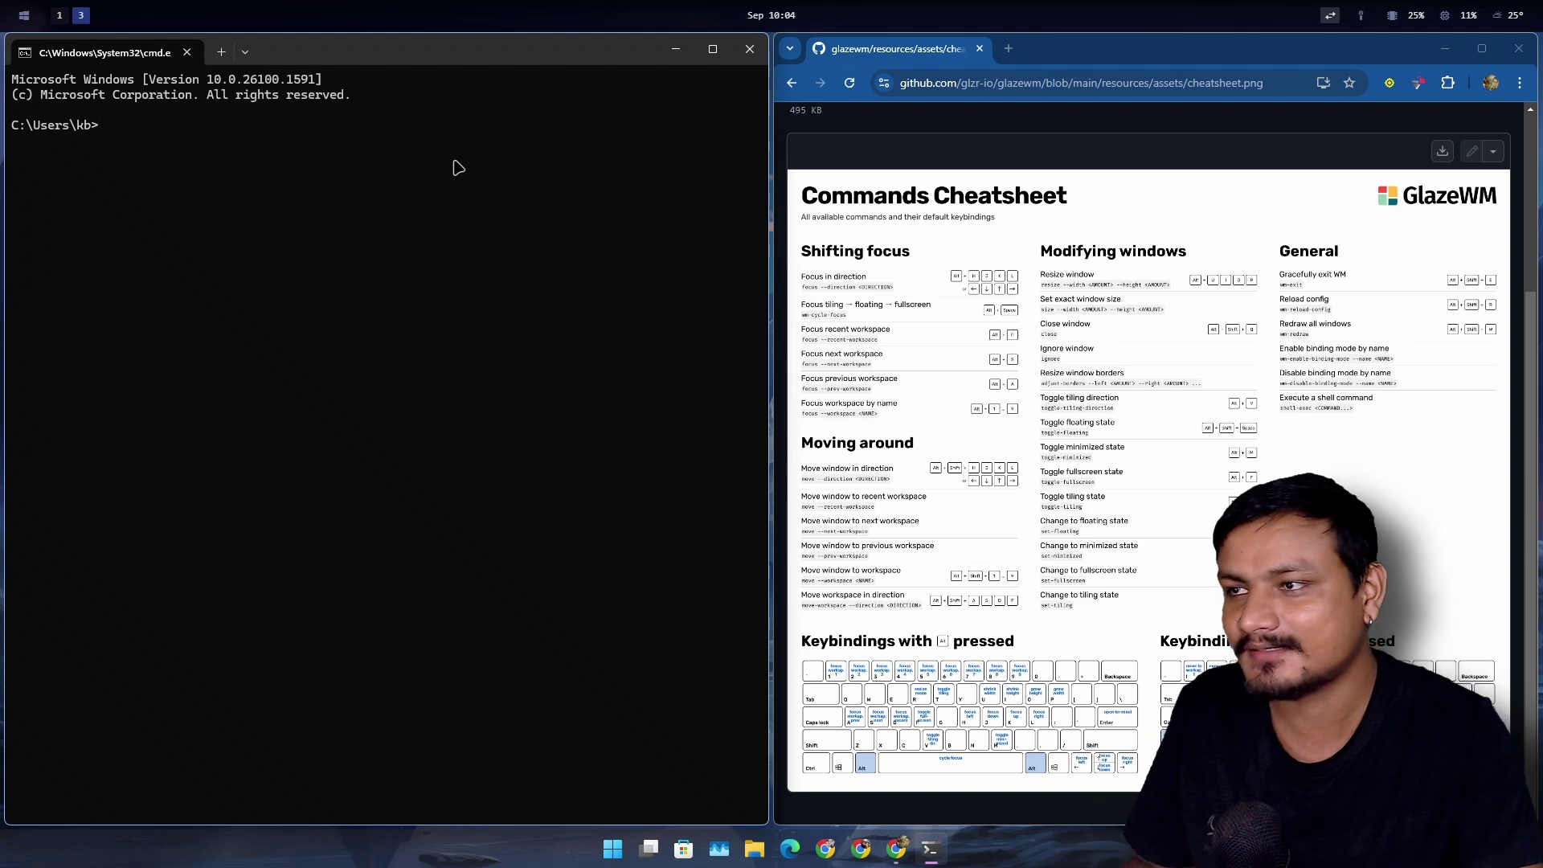
{"action": "left_click", "coordinate": [60, 16]}
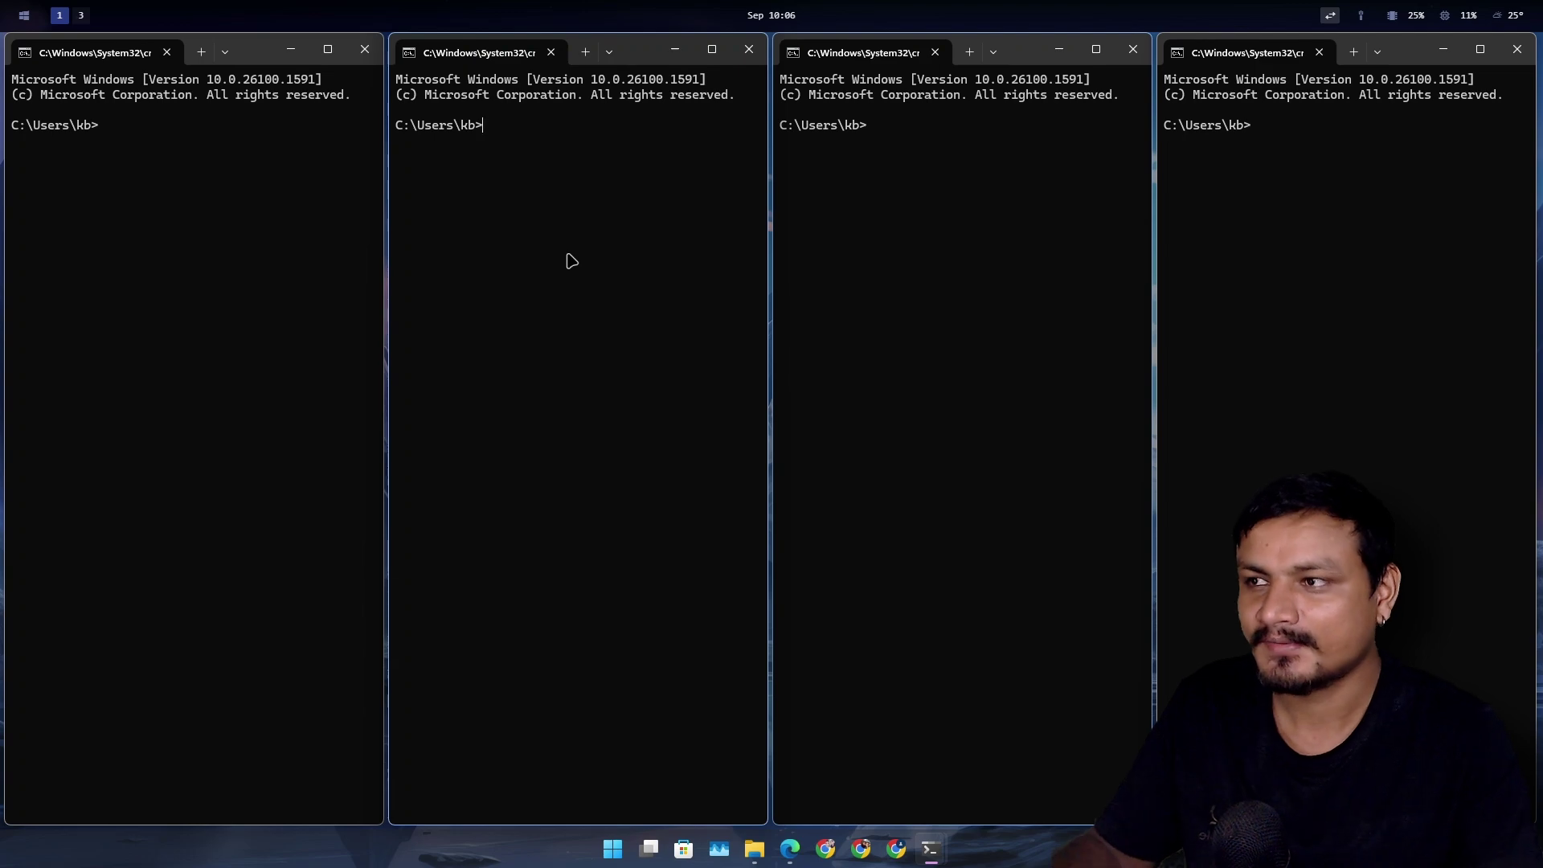
Step: Switch back and forth between workspaces 3 and 1
{"action": "left_click", "coordinate": [80, 16]}
{"action": "left_click", "coordinate": [80, 16]}
{"action": "left_click", "coordinate": [81, 16]}
{"action": "left_click", "coordinate": [80, 17]}
{"action": "left_click", "coordinate": [80, 16]}
{"action": "left_click", "coordinate": [80, 16]}
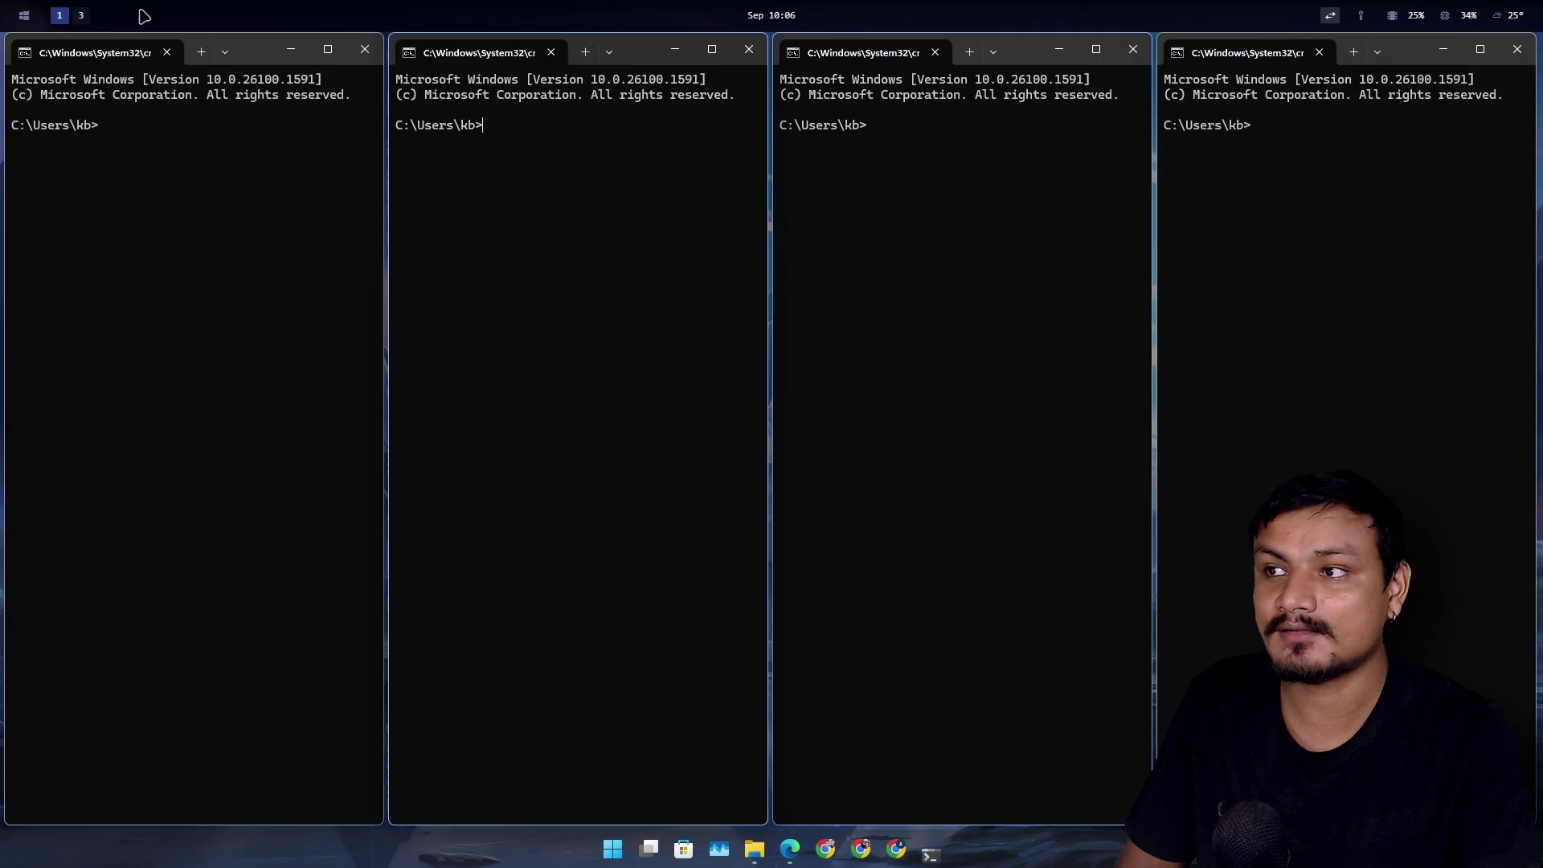
Step: Restore the minimized zebar and This PC File Explorer windows so they tile among the terminals on workspace 1
{"action": "mouse_move", "coordinate": [756, 851]}
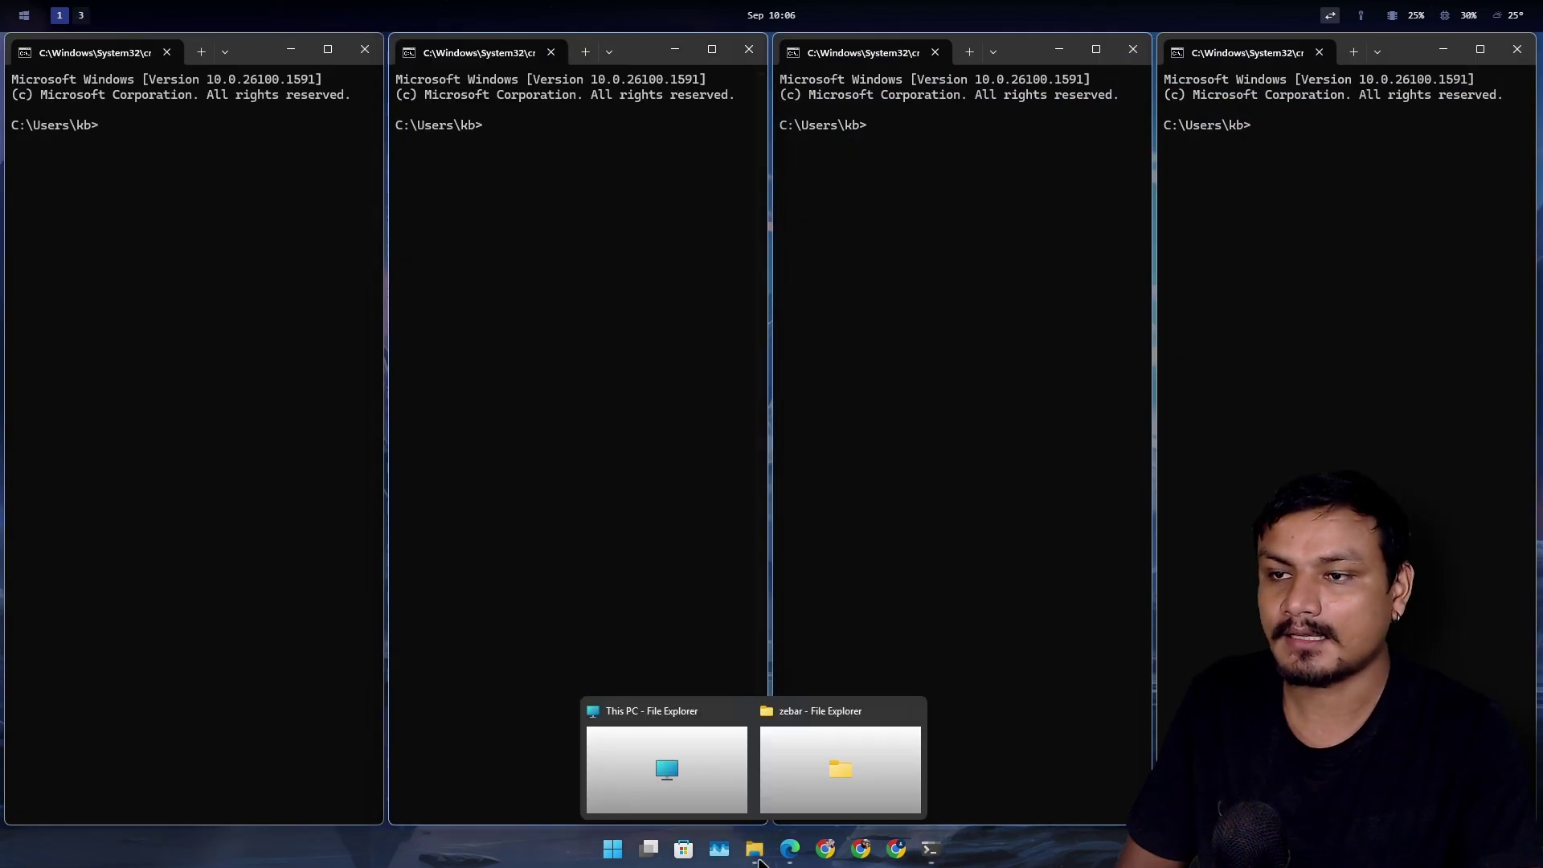
{"action": "left_click", "coordinate": [839, 767]}
{"action": "left_click", "coordinate": [714, 770]}
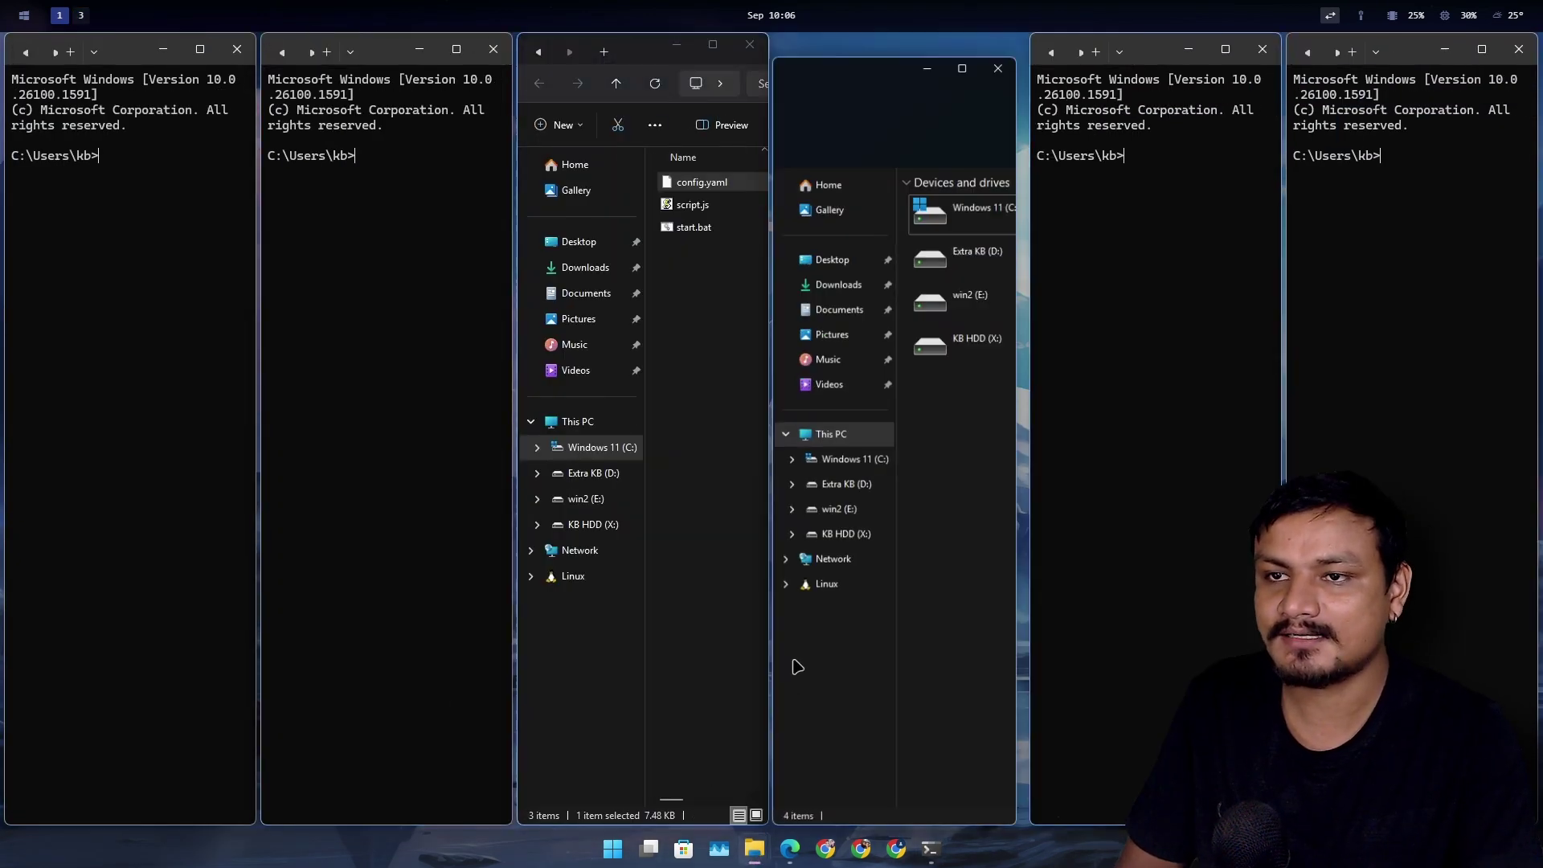
Step: Move the zebar folder window to workspace 4 and the This PC window to workspace 5, returning to workspace 1 after each
{"action": "left_click", "coordinate": [705, 360]}
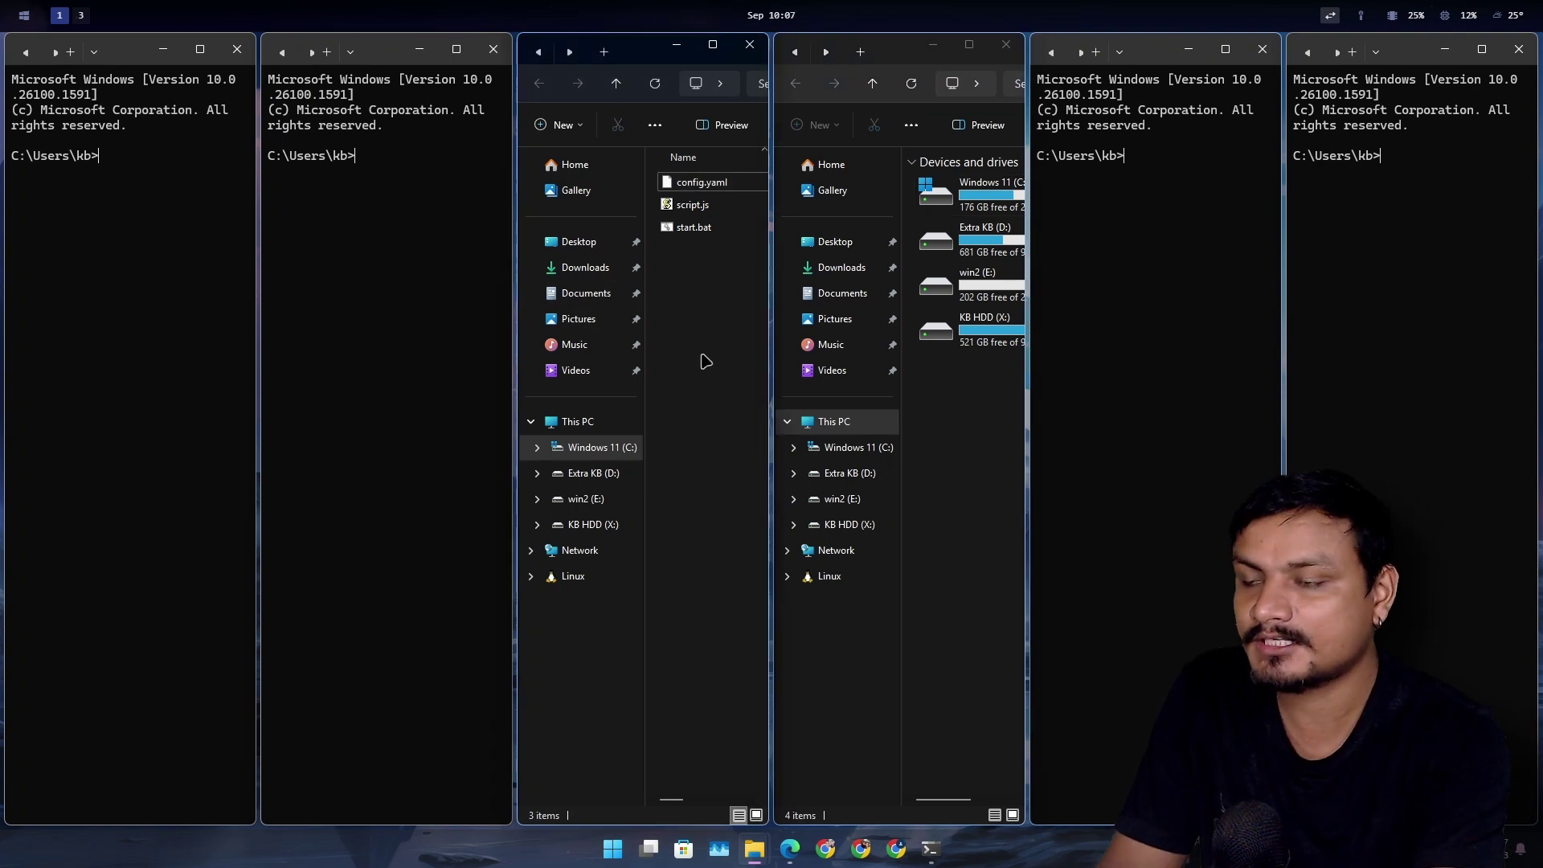
{"action": "key", "text": "alt+shift+4"}
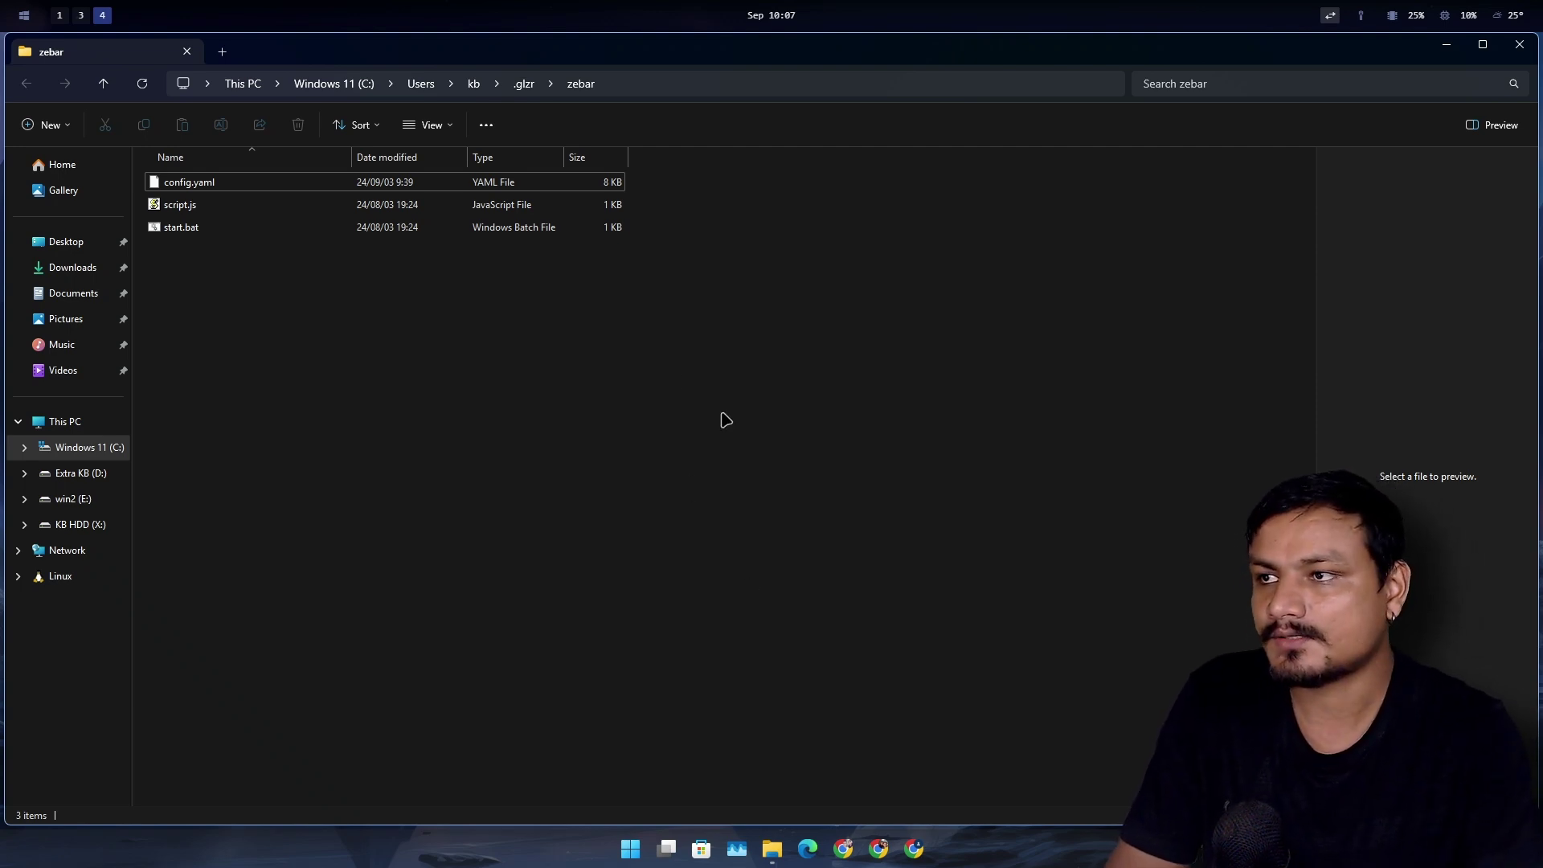
{"action": "key", "text": "alt+1"}
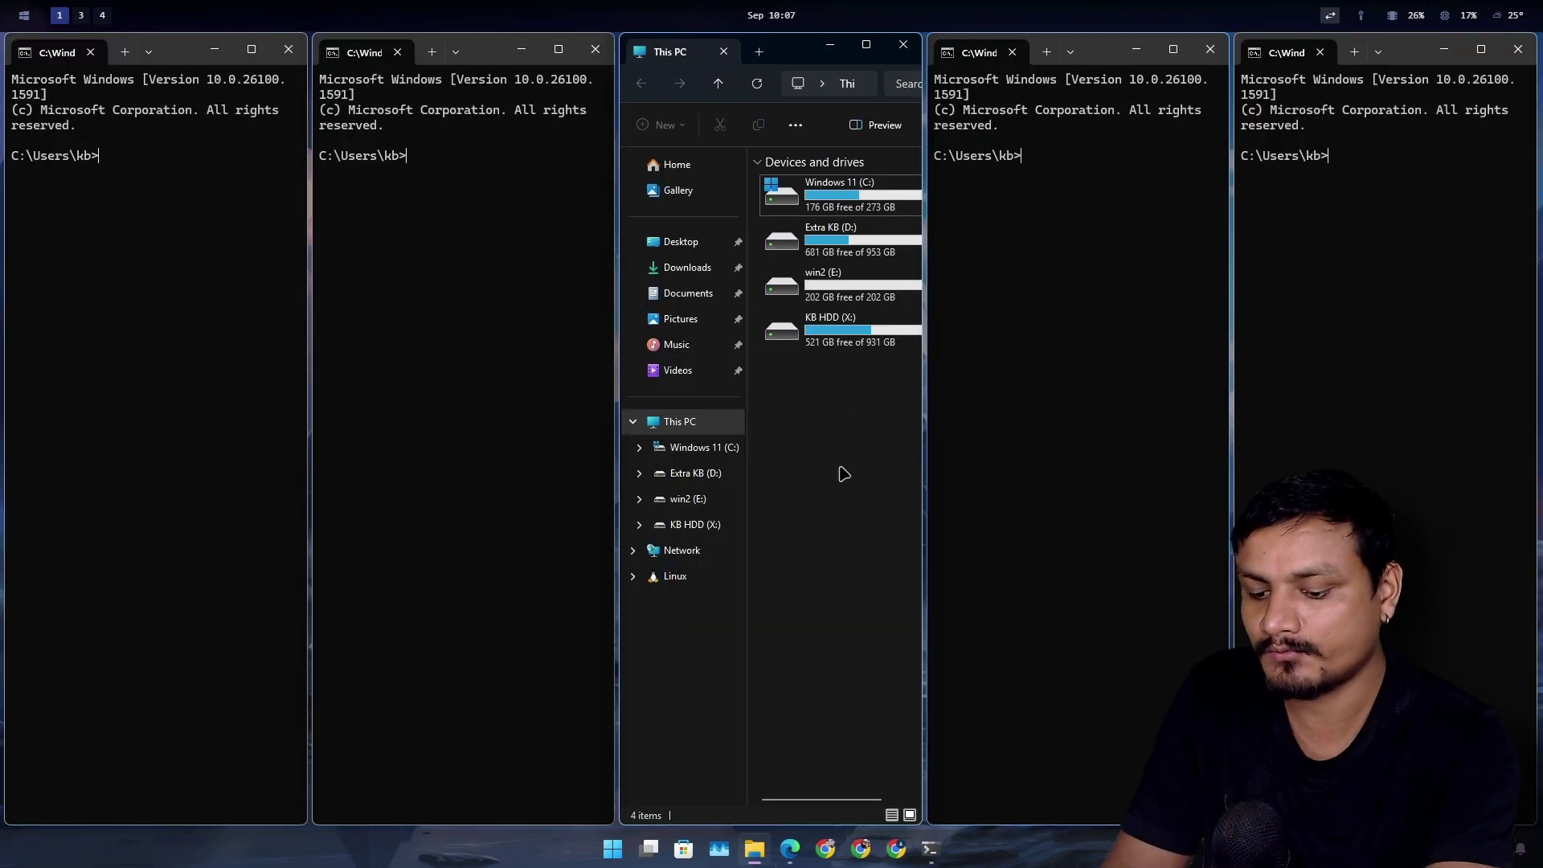
{"action": "key", "text": "alt+shift+5"}
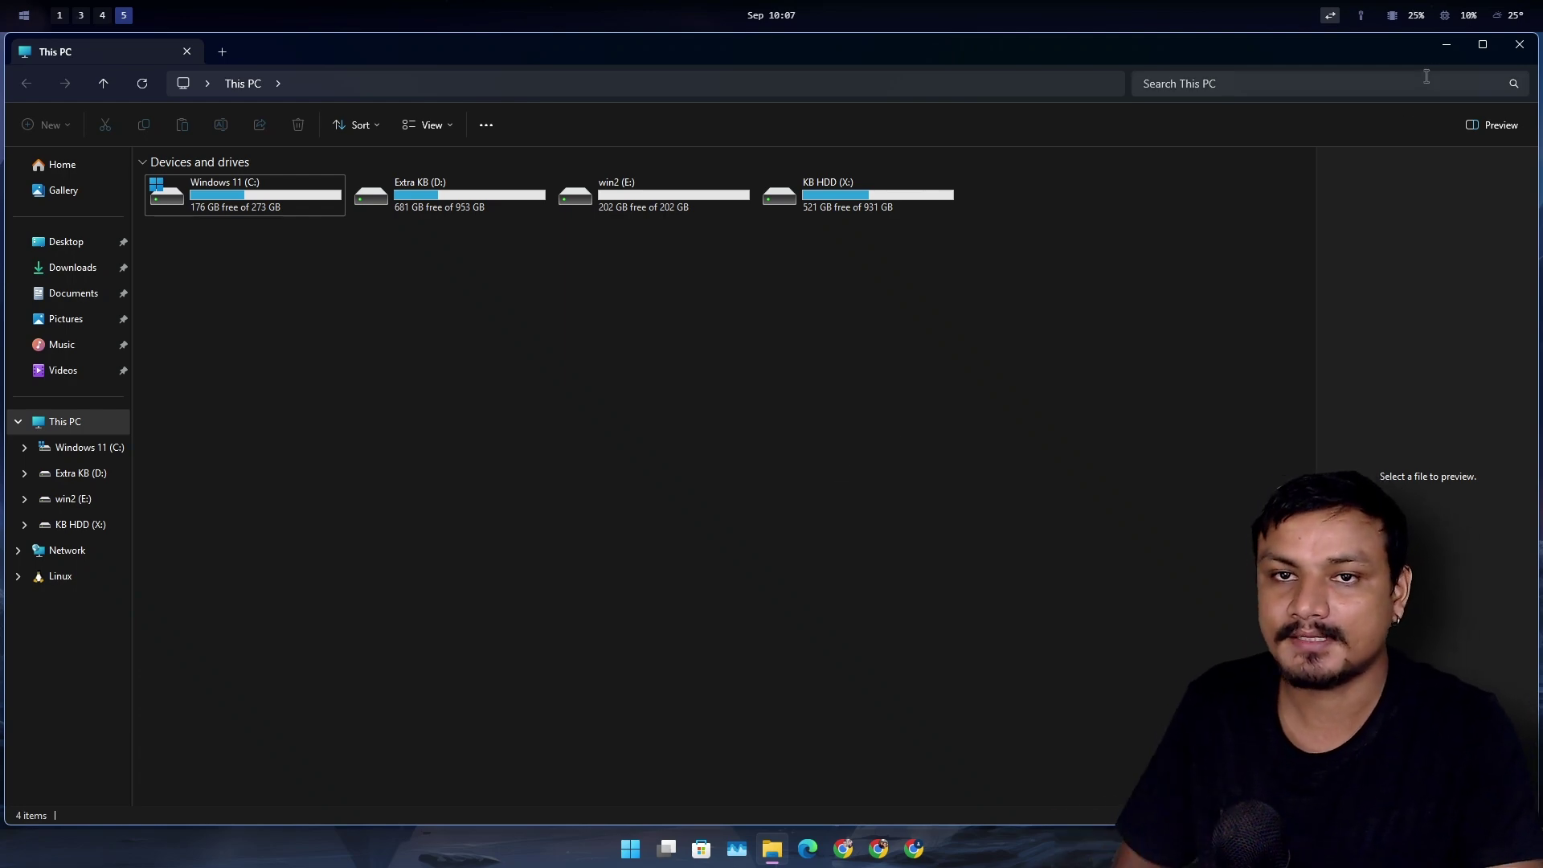
{"action": "left_click", "coordinate": [60, 15]}
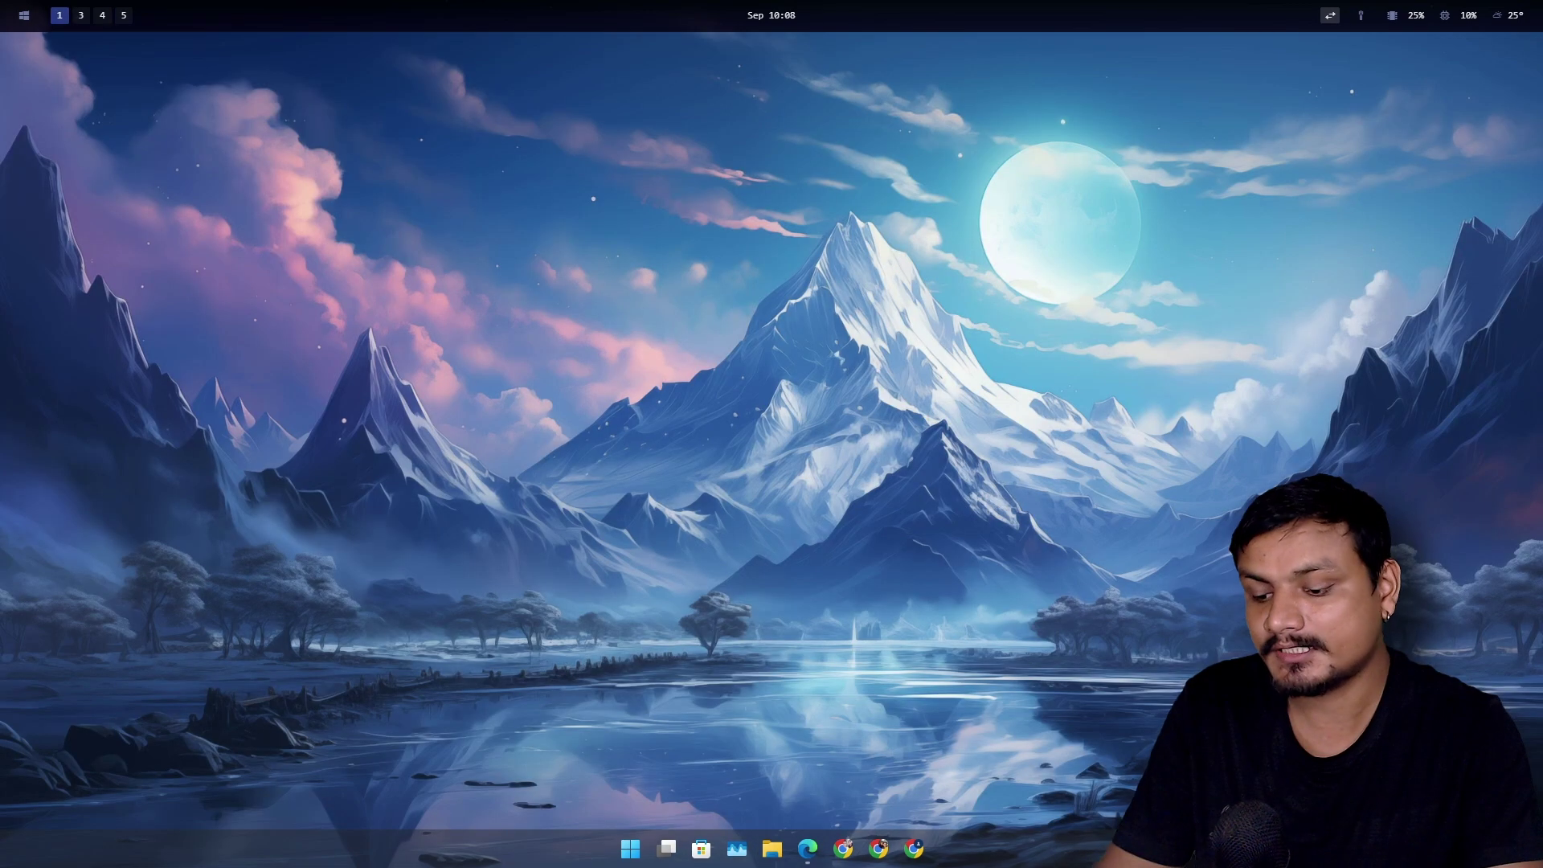
Step: Open GlazeWM's config folder from its system tray icon
{"action": "left_click", "coordinate": [1267, 848]}
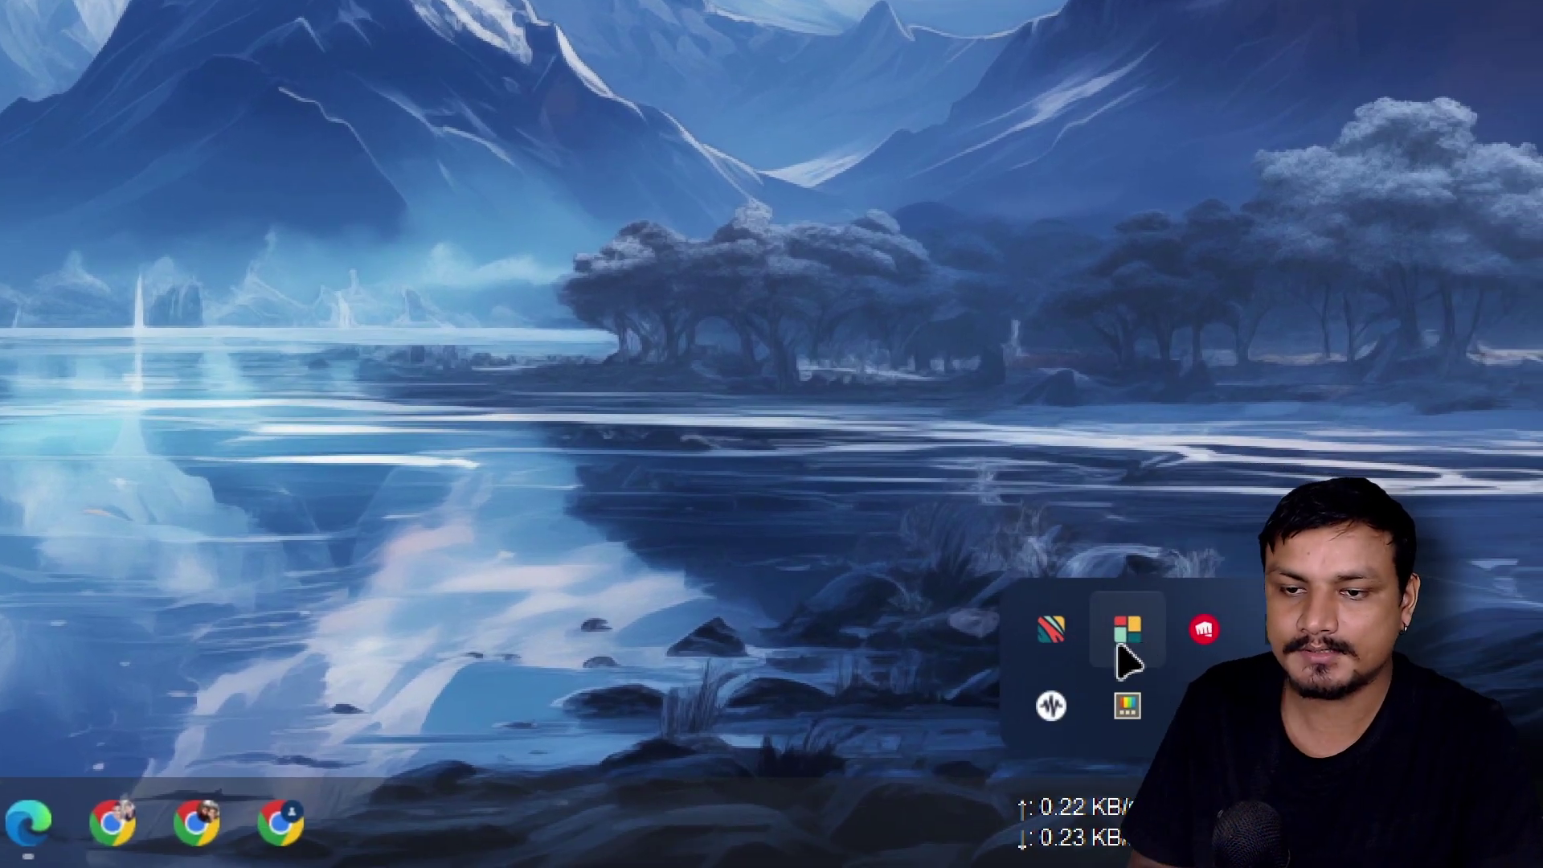
{"action": "right_click", "coordinate": [1107, 637]}
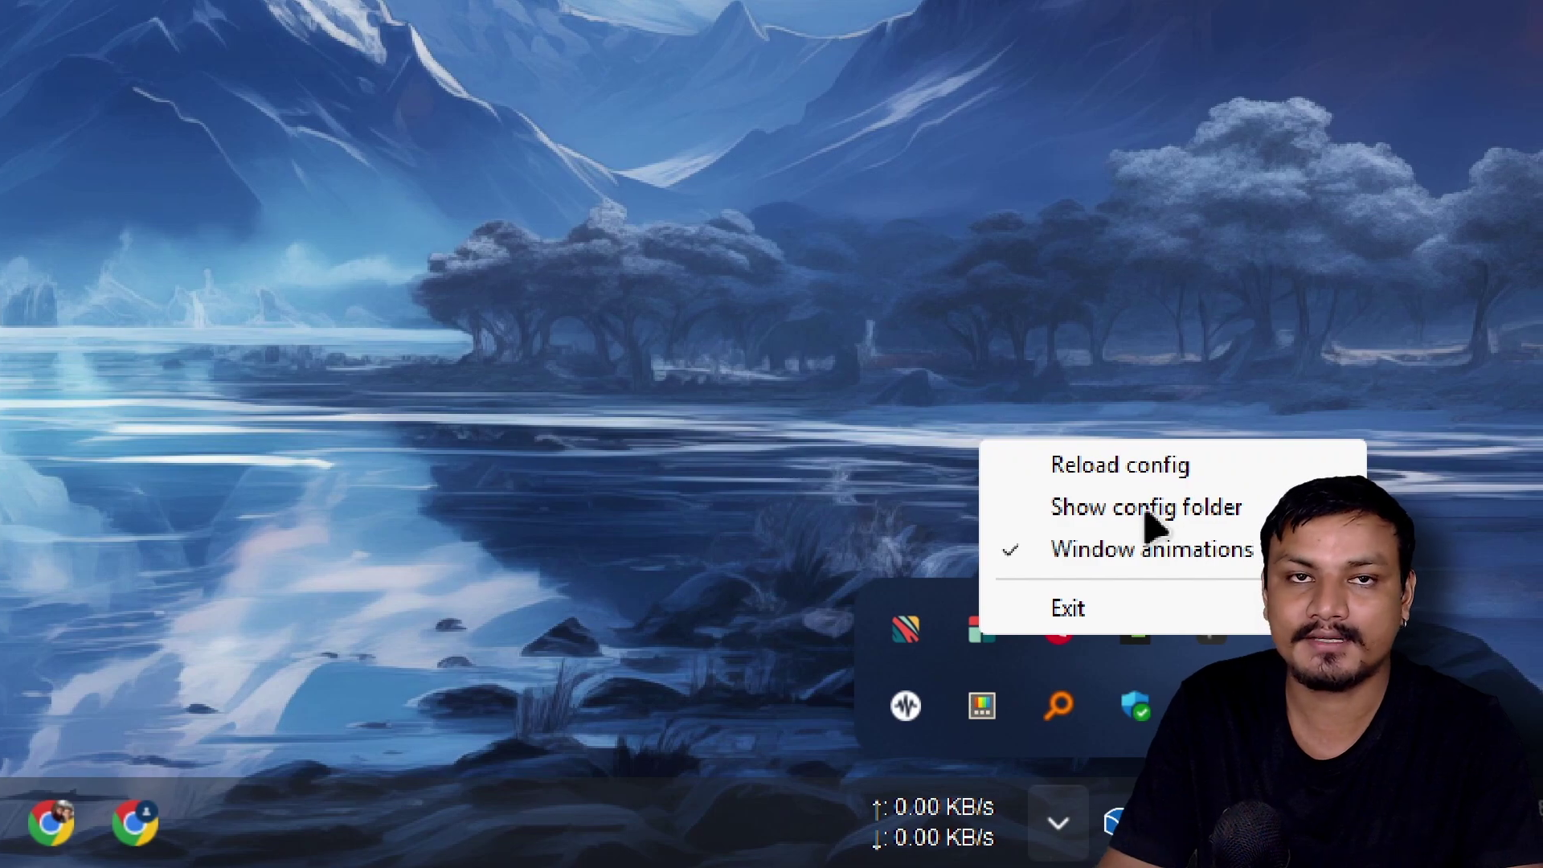
{"action": "left_click", "coordinate": [1147, 516]}
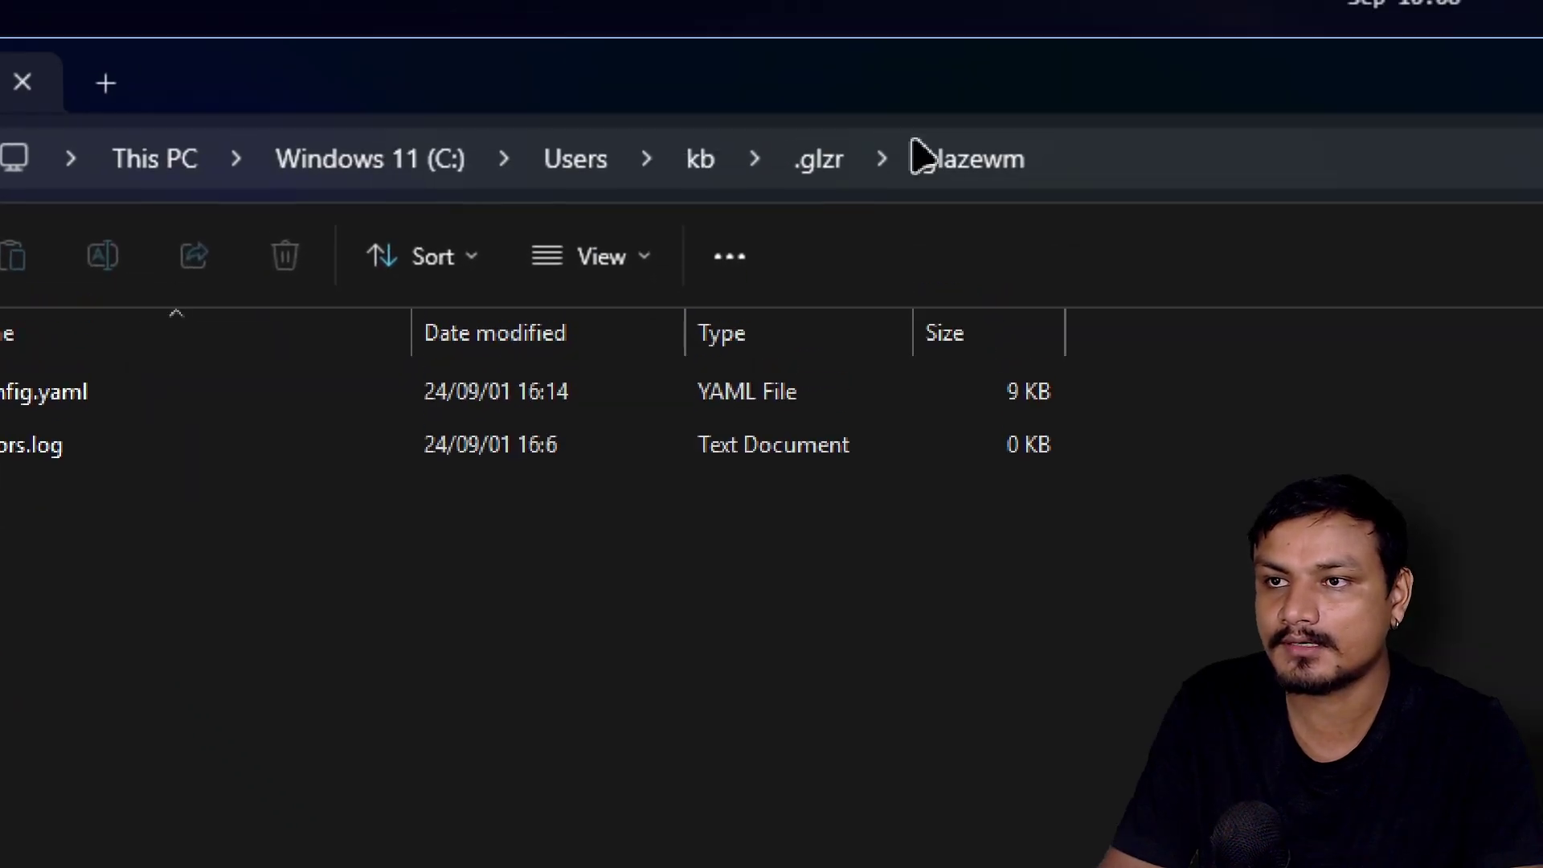
Step: Open config.yaml from the glazewm folder in Notepad and minimize the File Explorer window
{"action": "left_click", "coordinate": [64, 394]}
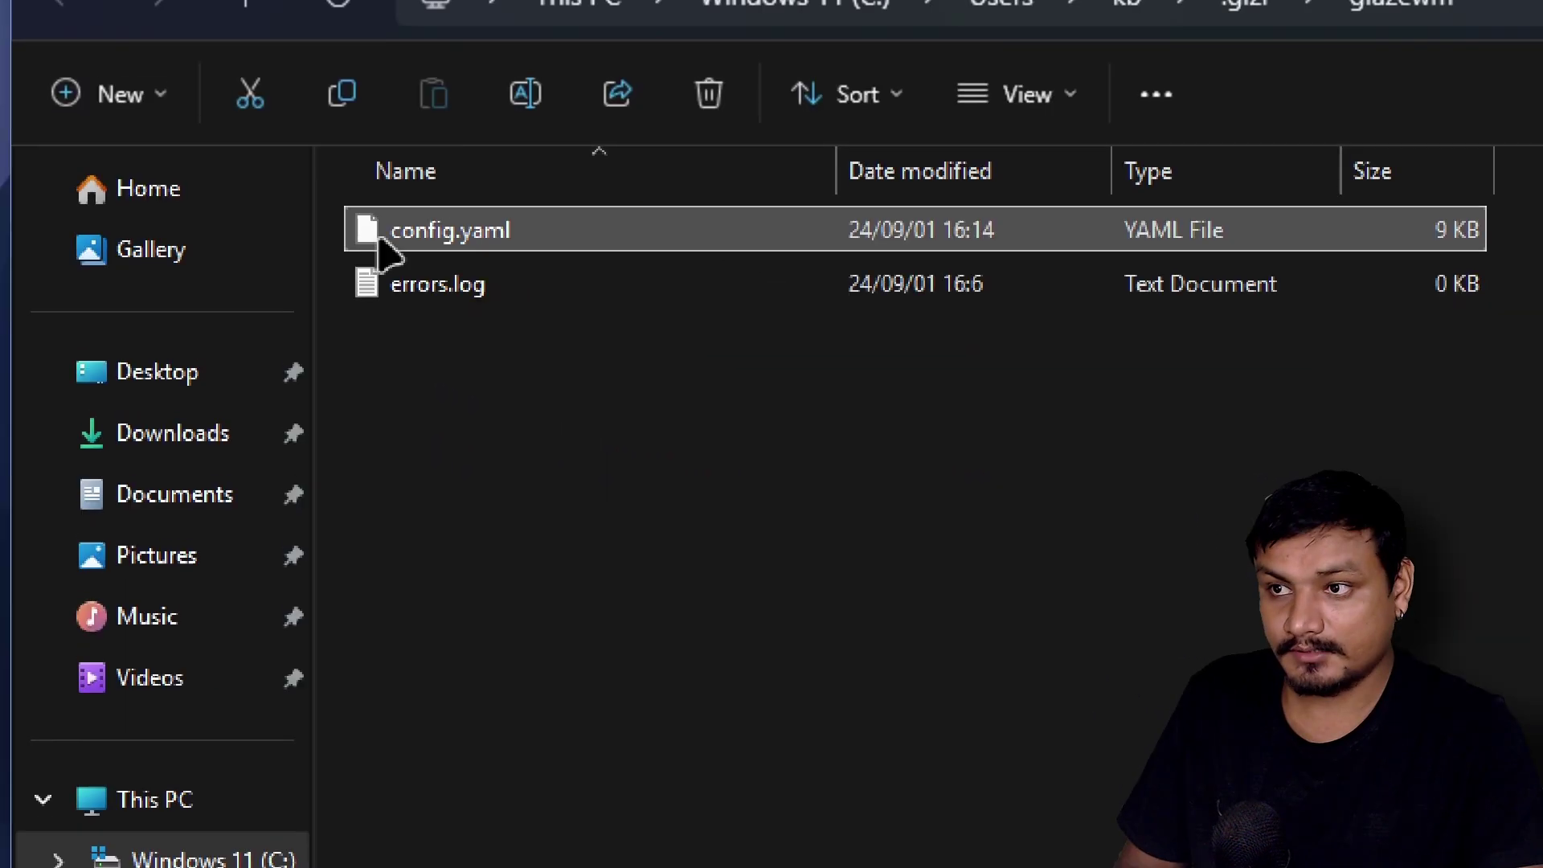
{"action": "right_click", "coordinate": [492, 240]}
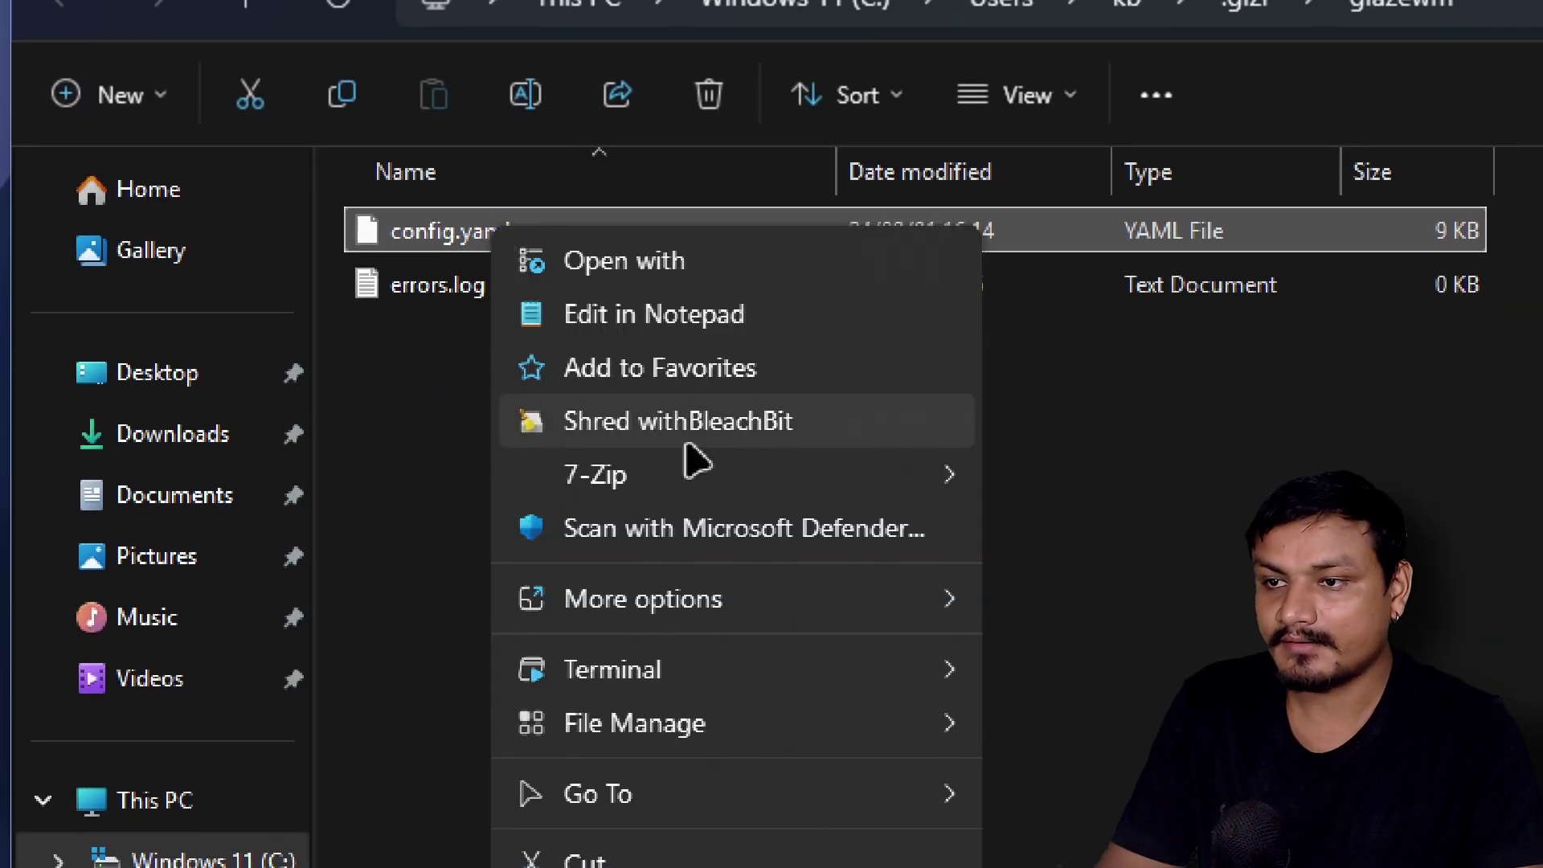
{"action": "left_click", "coordinate": [678, 315]}
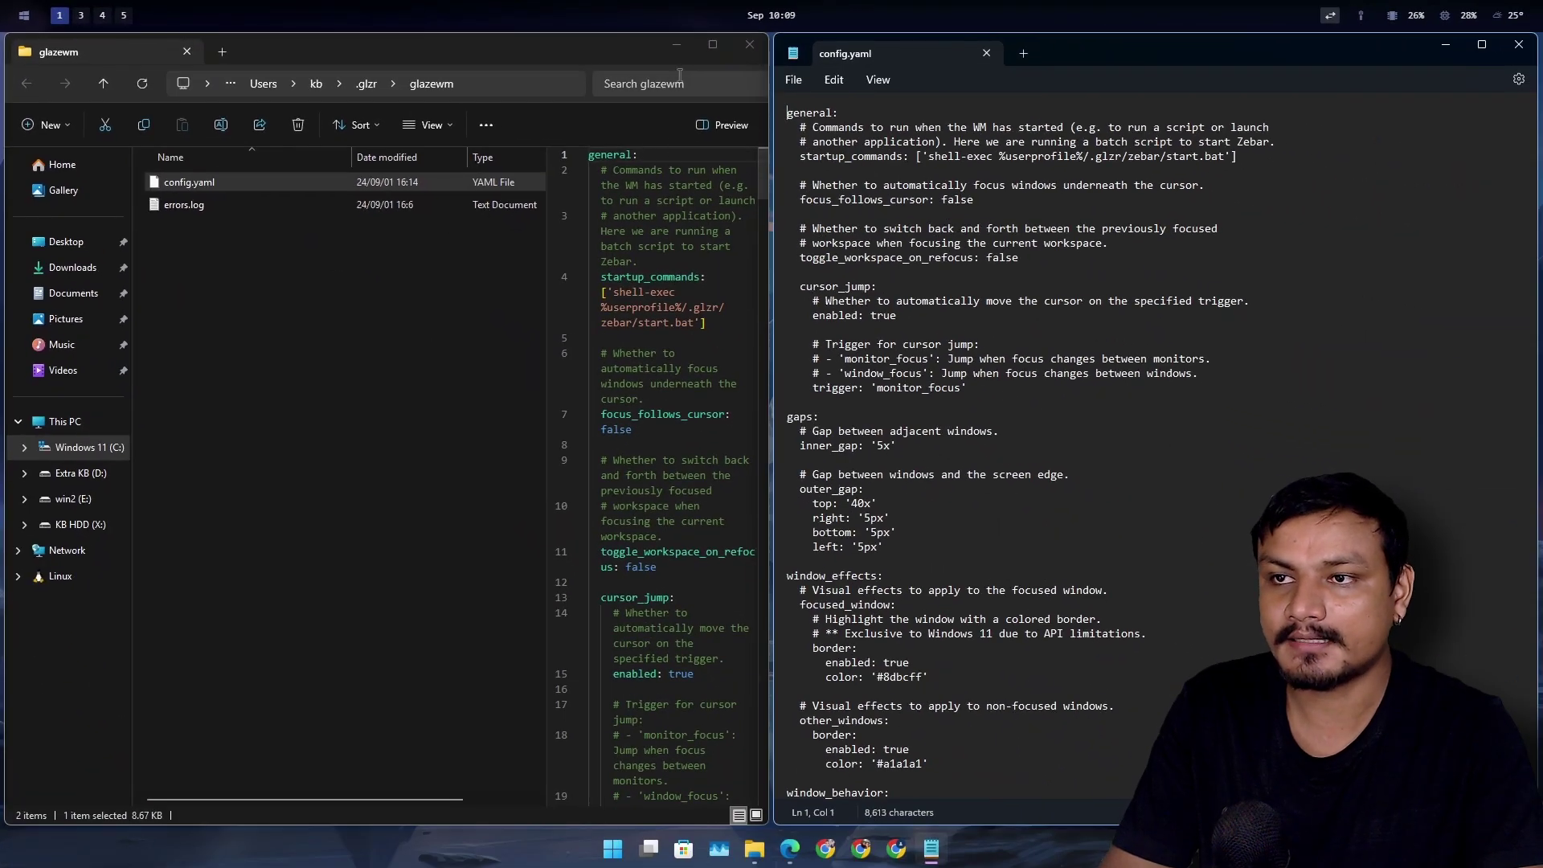
{"action": "left_click", "coordinate": [679, 47]}
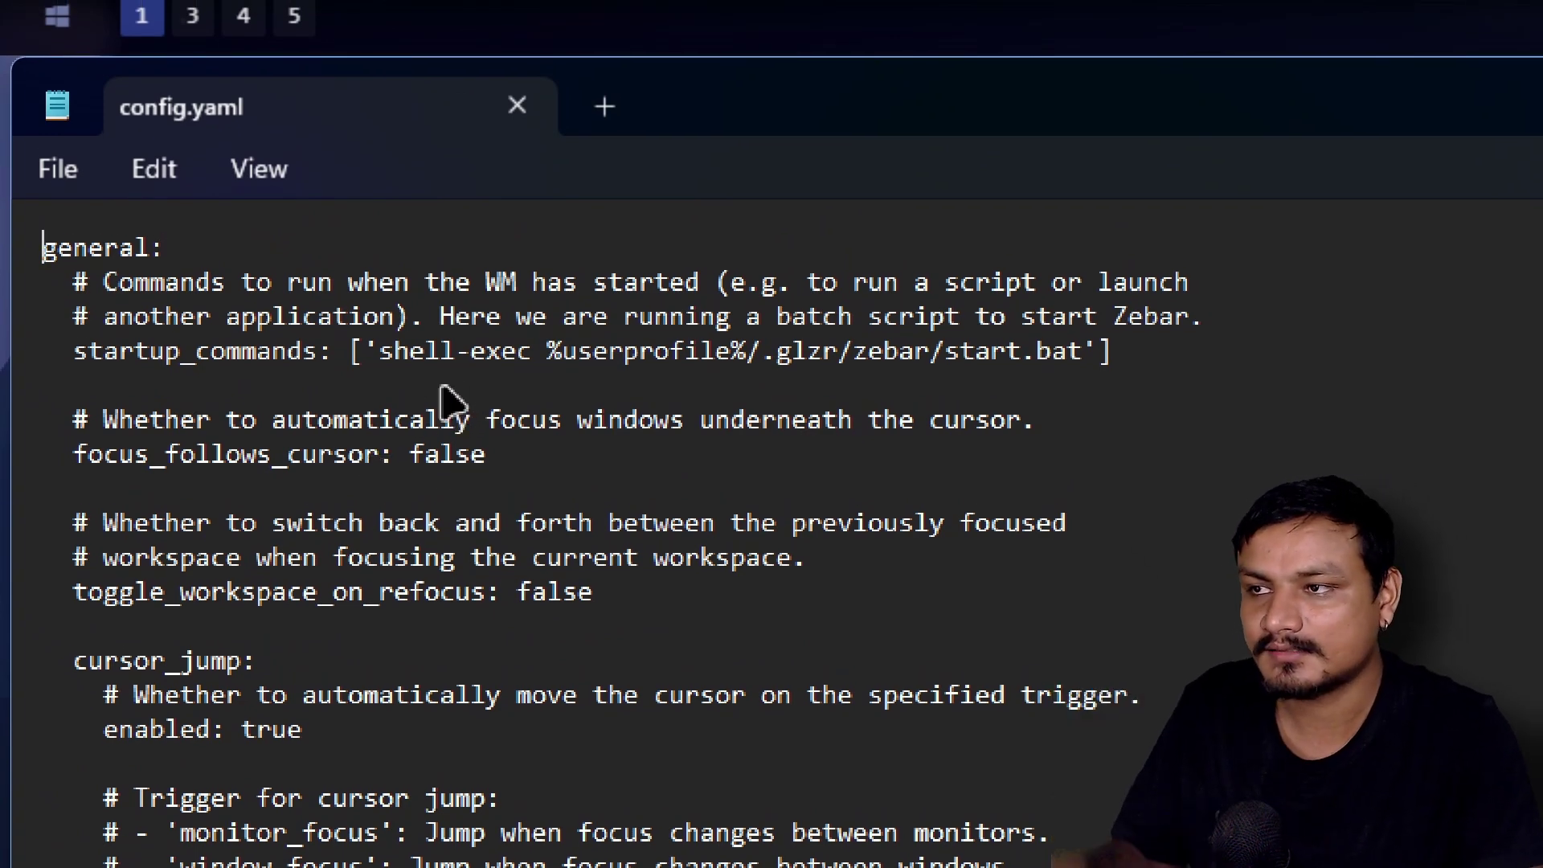
Step: Review the general, gaps and window effects sections of GlazeWM's config.yaml
{"action": "scroll", "coordinate": [494, 474], "scroll_direction": "down", "scroll_amount": 4}
{"action": "scroll", "coordinate": [346, 474], "scroll_direction": "down", "scroll_amount": 3}
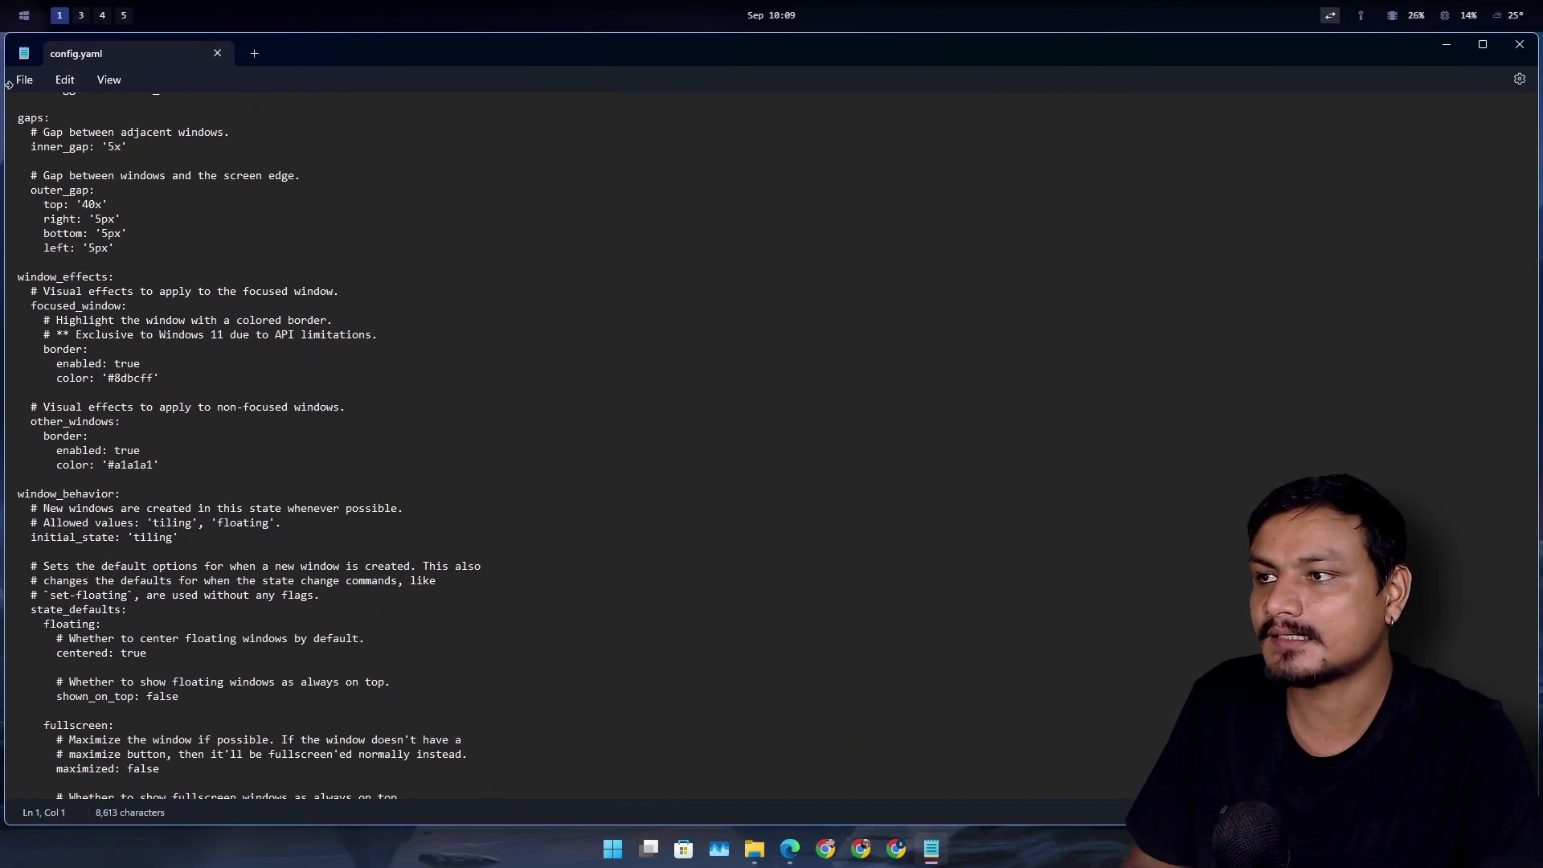
{"action": "key", "text": "super+5"}
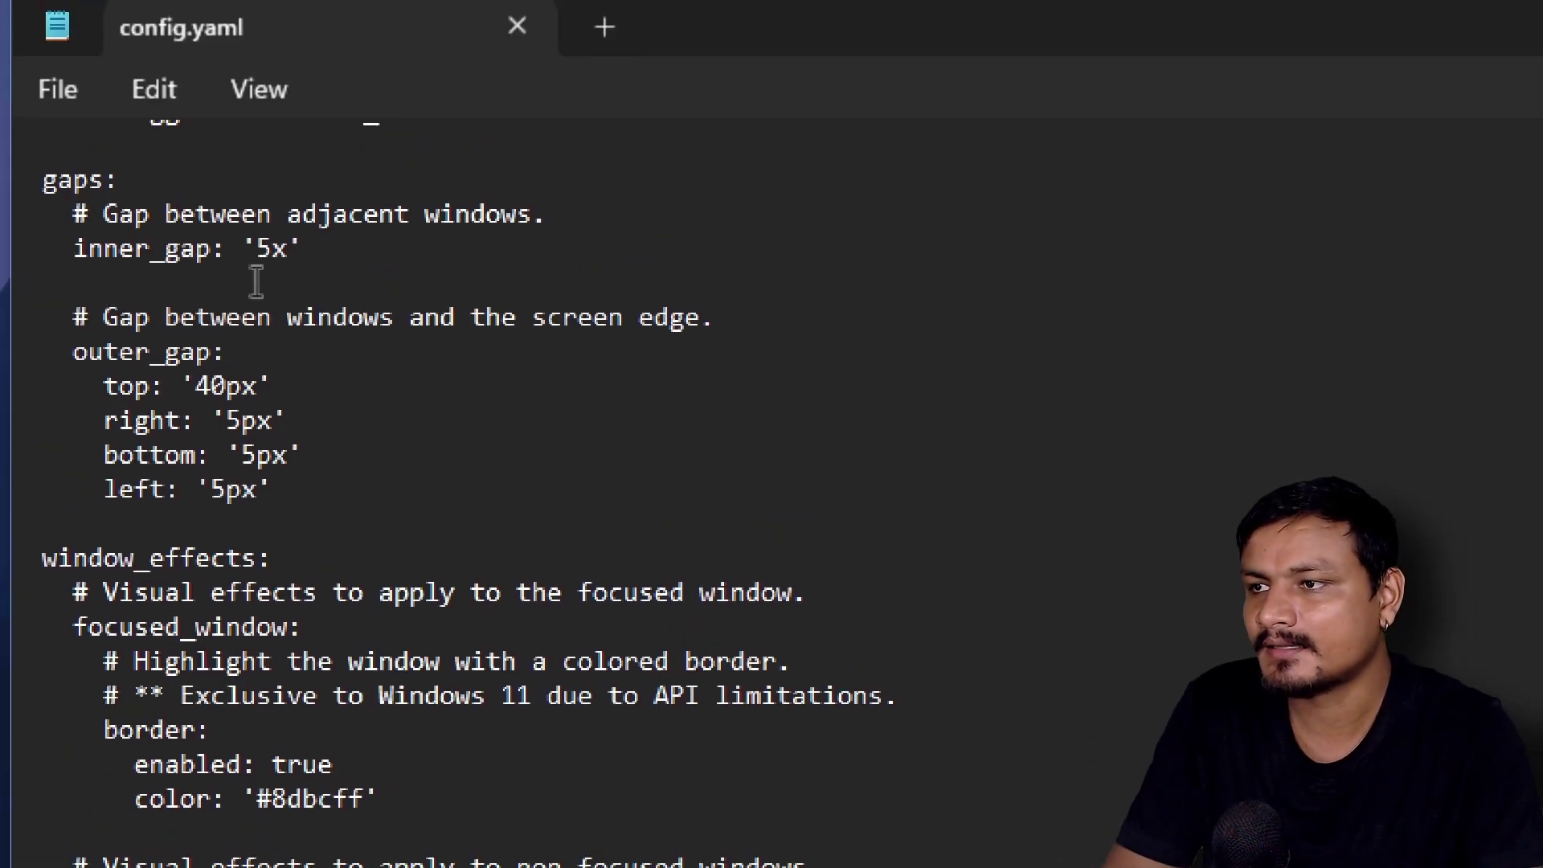
{"action": "scroll", "coordinate": [318, 482], "scroll_direction": "down", "scroll_amount": 2}
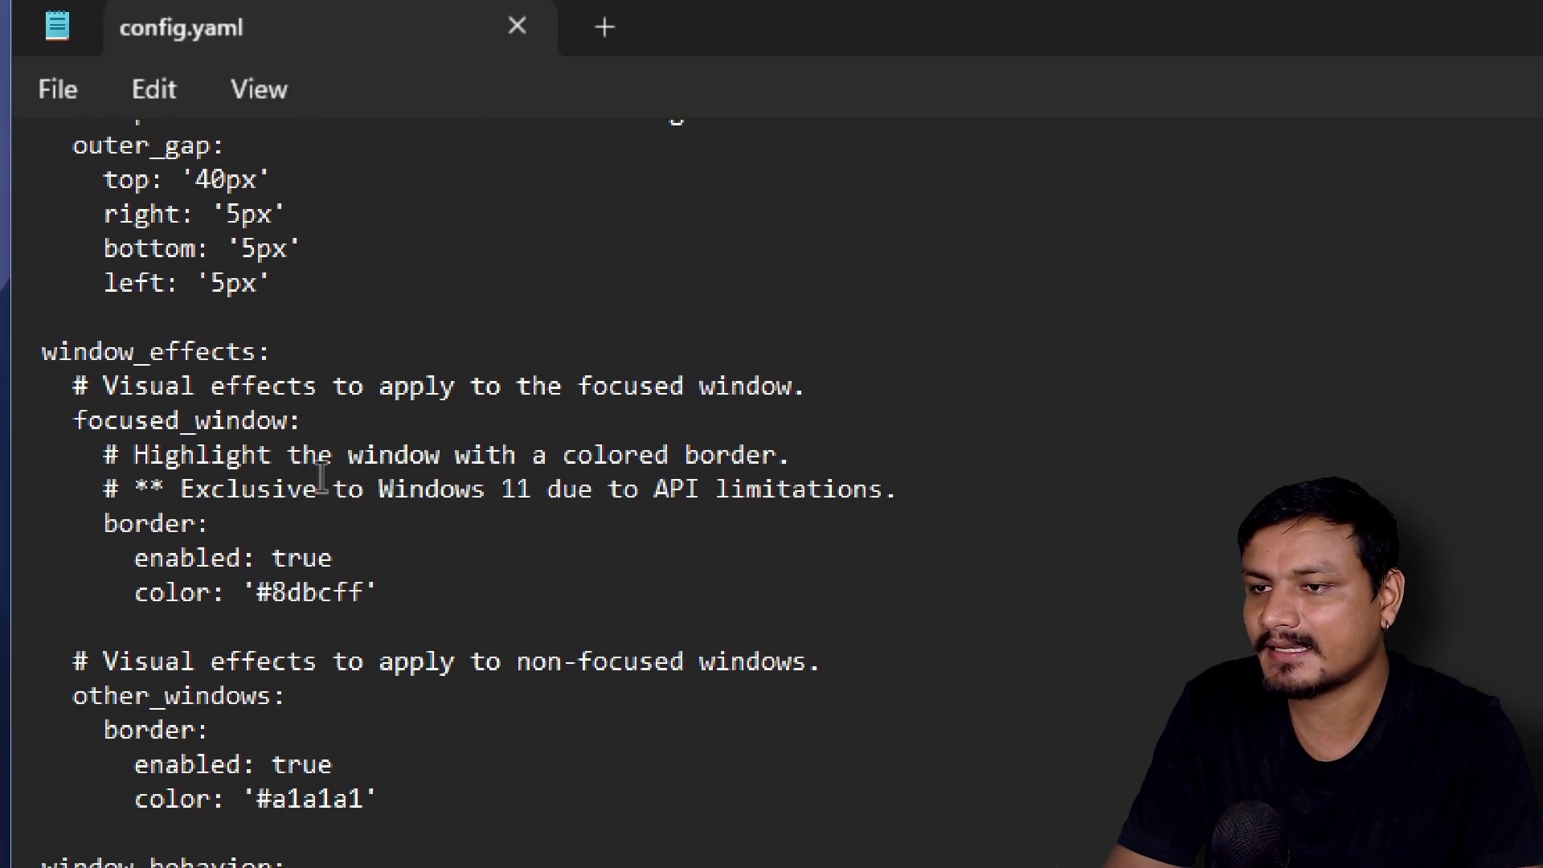
{"action": "scroll", "coordinate": [317, 482], "scroll_direction": "down", "scroll_amount": 2}
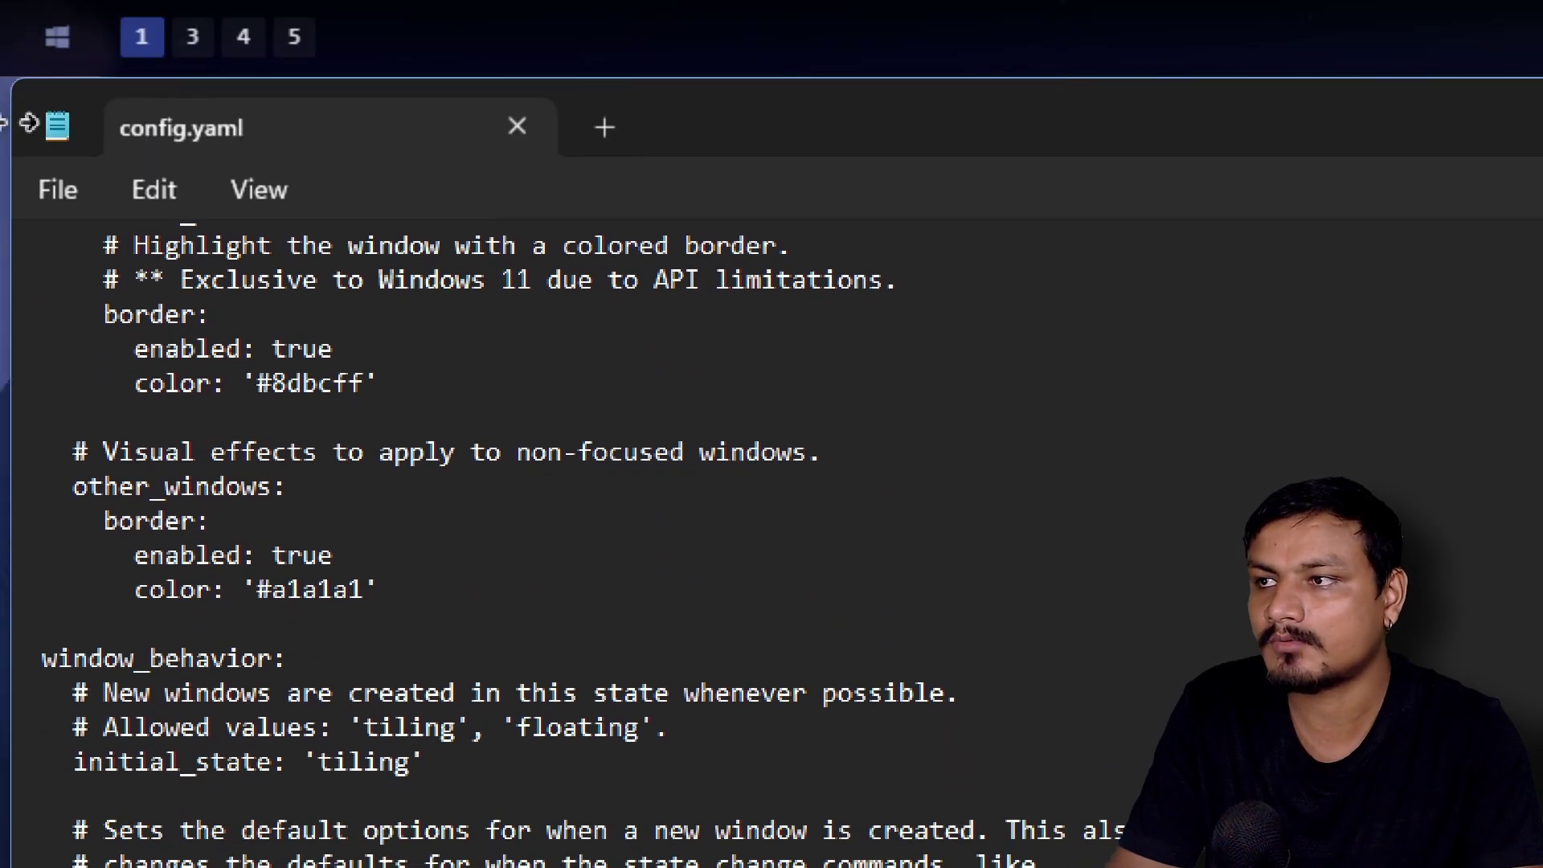
Step: Examine the workspace names, window rules, binding modes and keybindings in the rest of GlazeWM's config.yaml
{"action": "scroll", "coordinate": [372, 517], "scroll_direction": "down", "scroll_amount": 5}
{"action": "scroll", "coordinate": [372, 524], "scroll_direction": "down", "scroll_amount": 7}
{"action": "scroll", "coordinate": [438, 516], "scroll_direction": "up", "scroll_amount": 1}
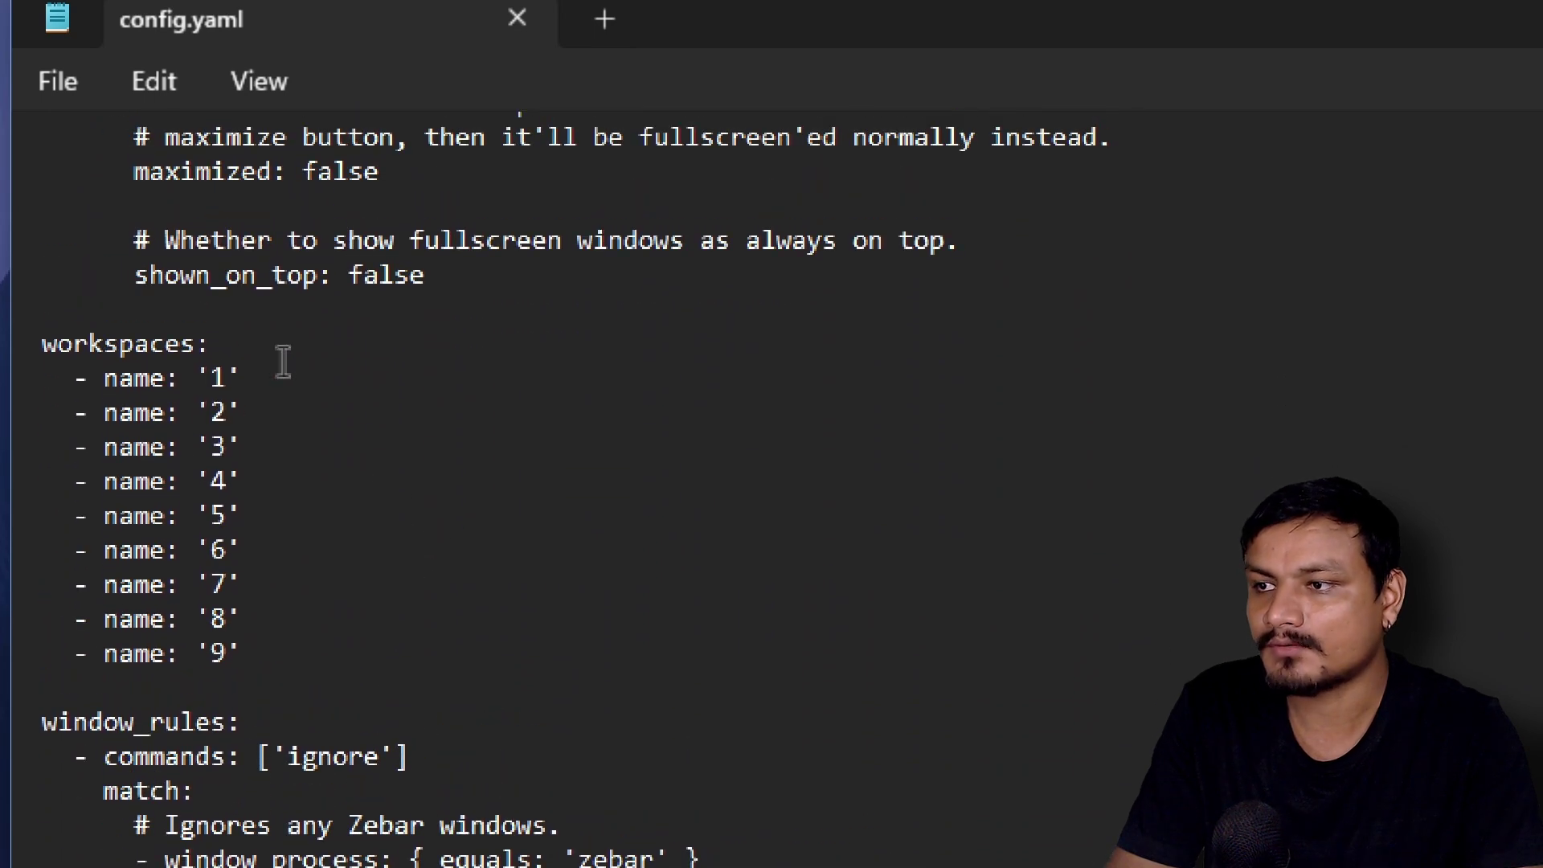
{"action": "left_click_drag", "start_coordinate": [213, 381], "coordinate": [224, 384]}
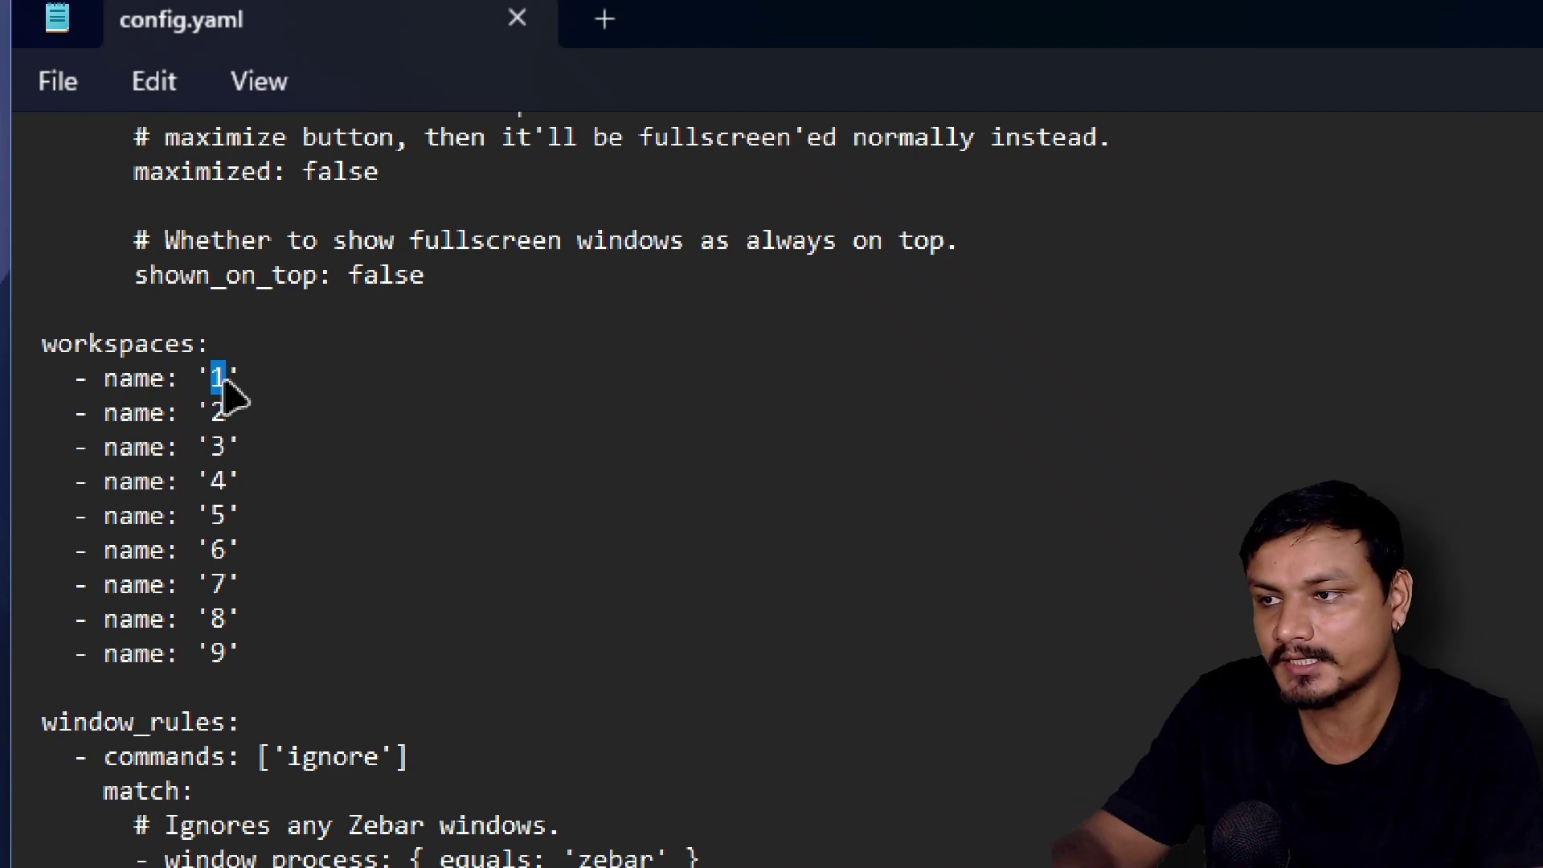
{"action": "left_click", "coordinate": [313, 647]}
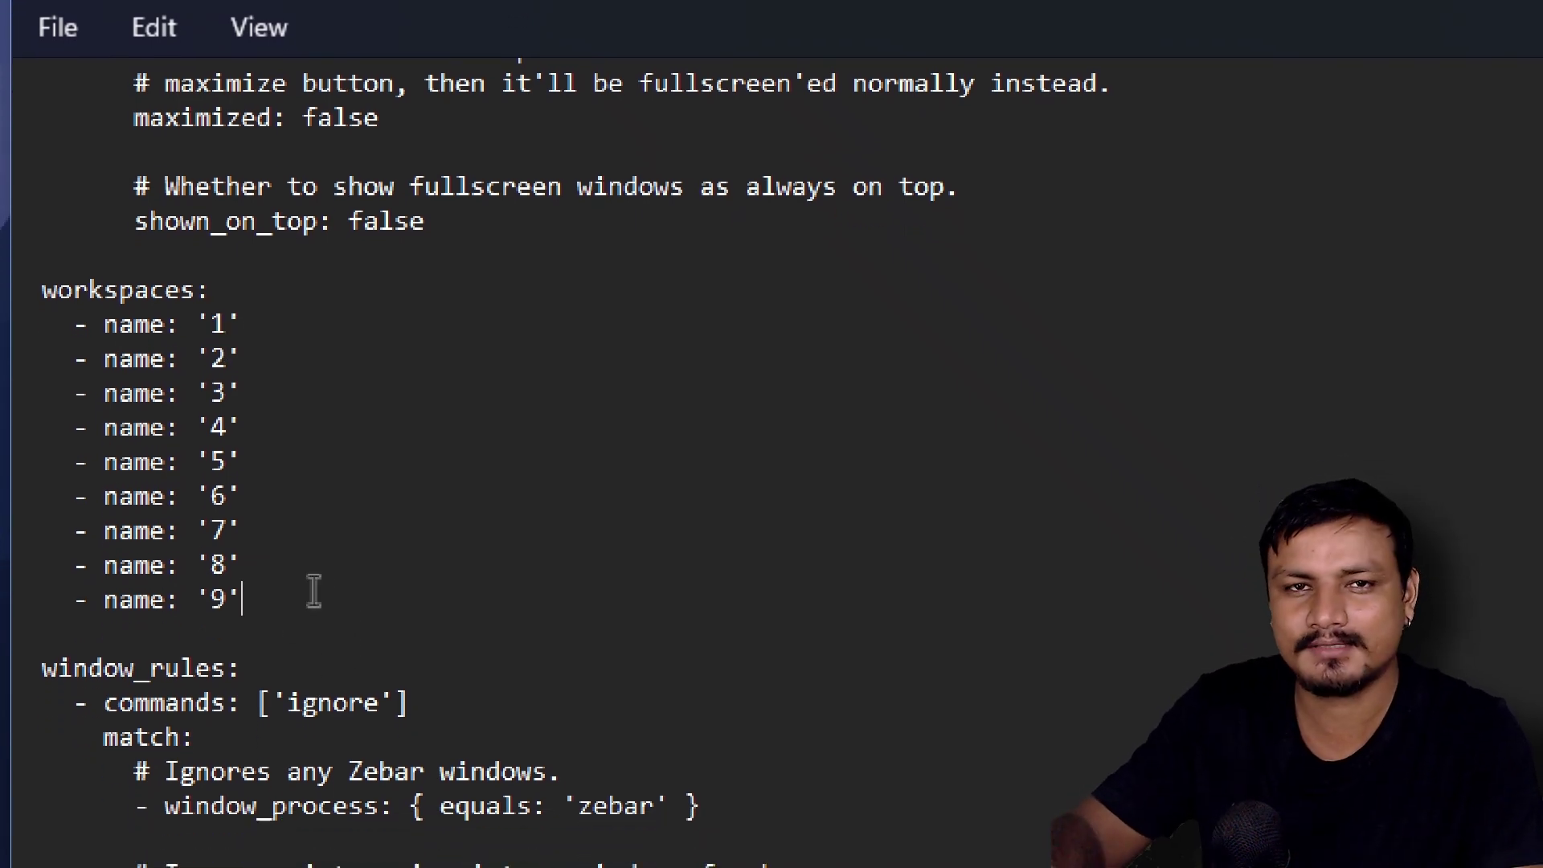
{"action": "scroll", "coordinate": [402, 577], "scroll_direction": "down", "scroll_amount": 1}
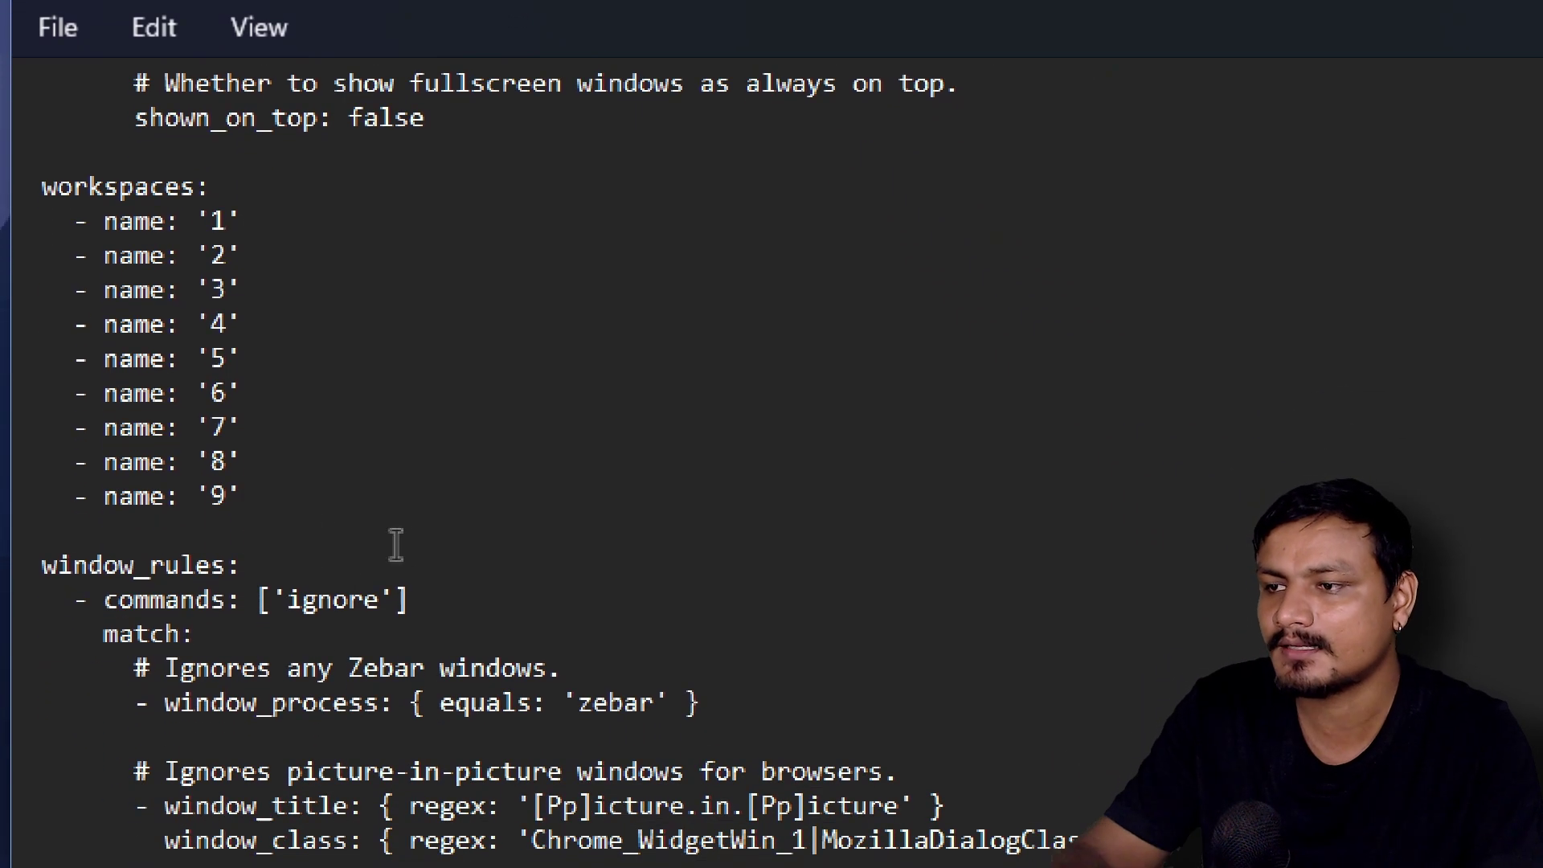
{"action": "scroll", "coordinate": [398, 553], "scroll_direction": "down", "scroll_amount": 4}
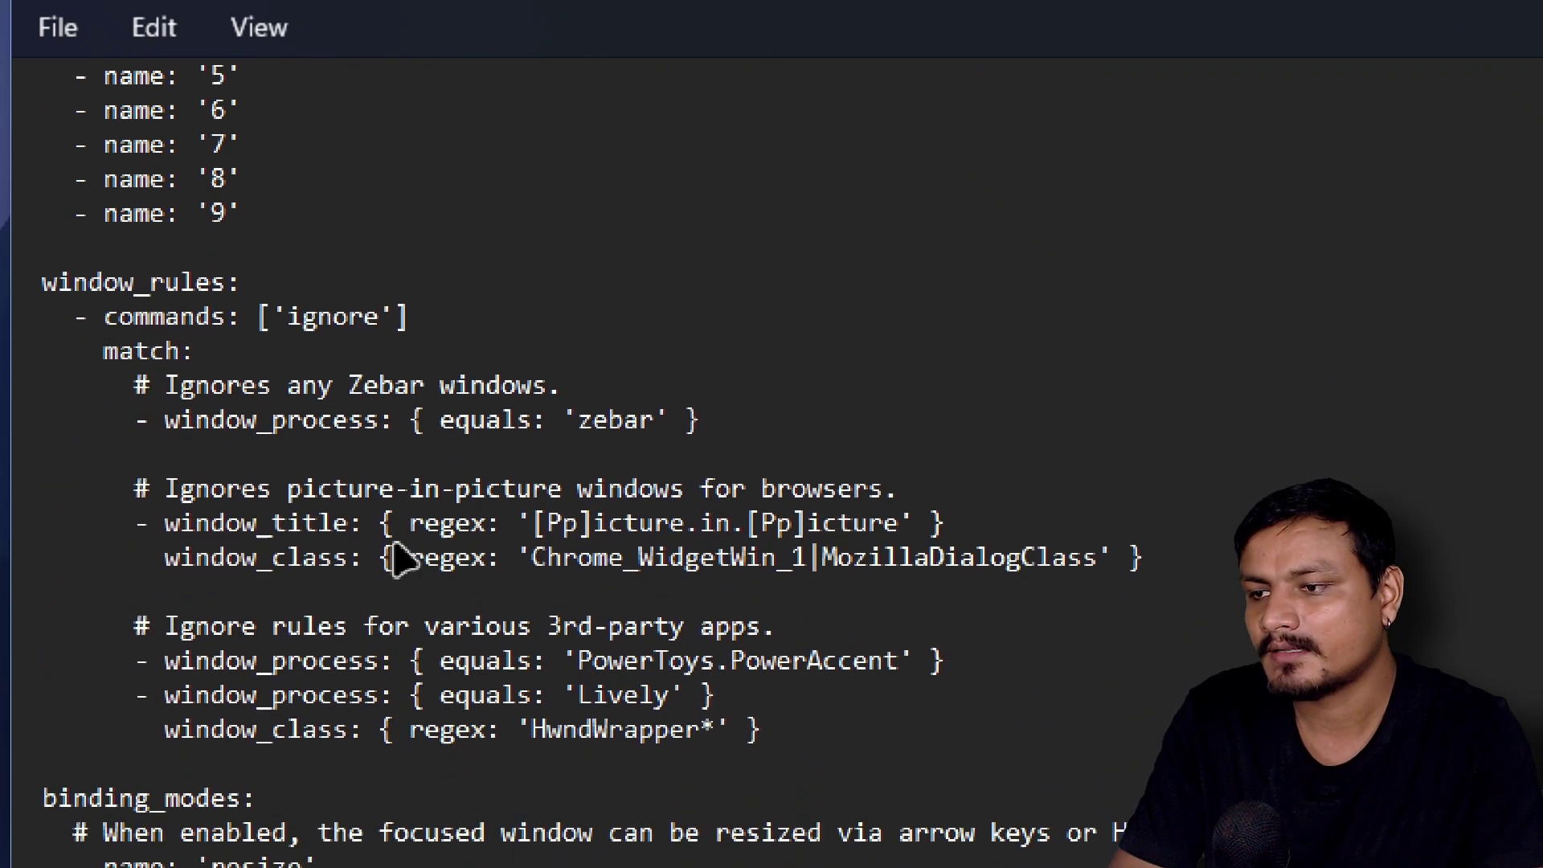
{"action": "scroll", "coordinate": [500, 541], "scroll_direction": "down", "scroll_amount": 5}
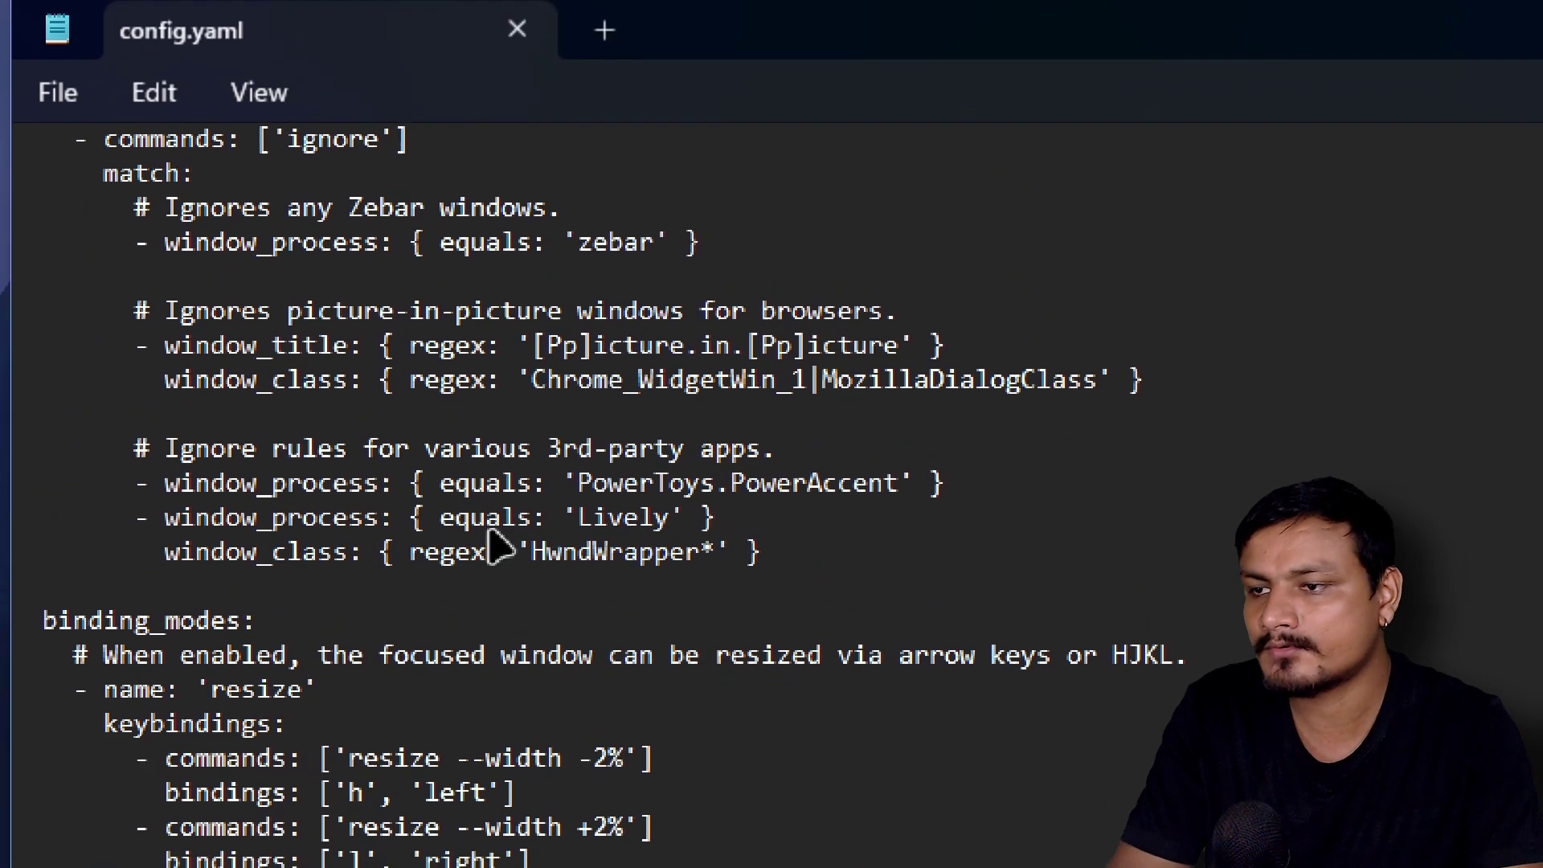
{"action": "scroll", "coordinate": [498, 546], "scroll_direction": "down", "scroll_amount": 20}
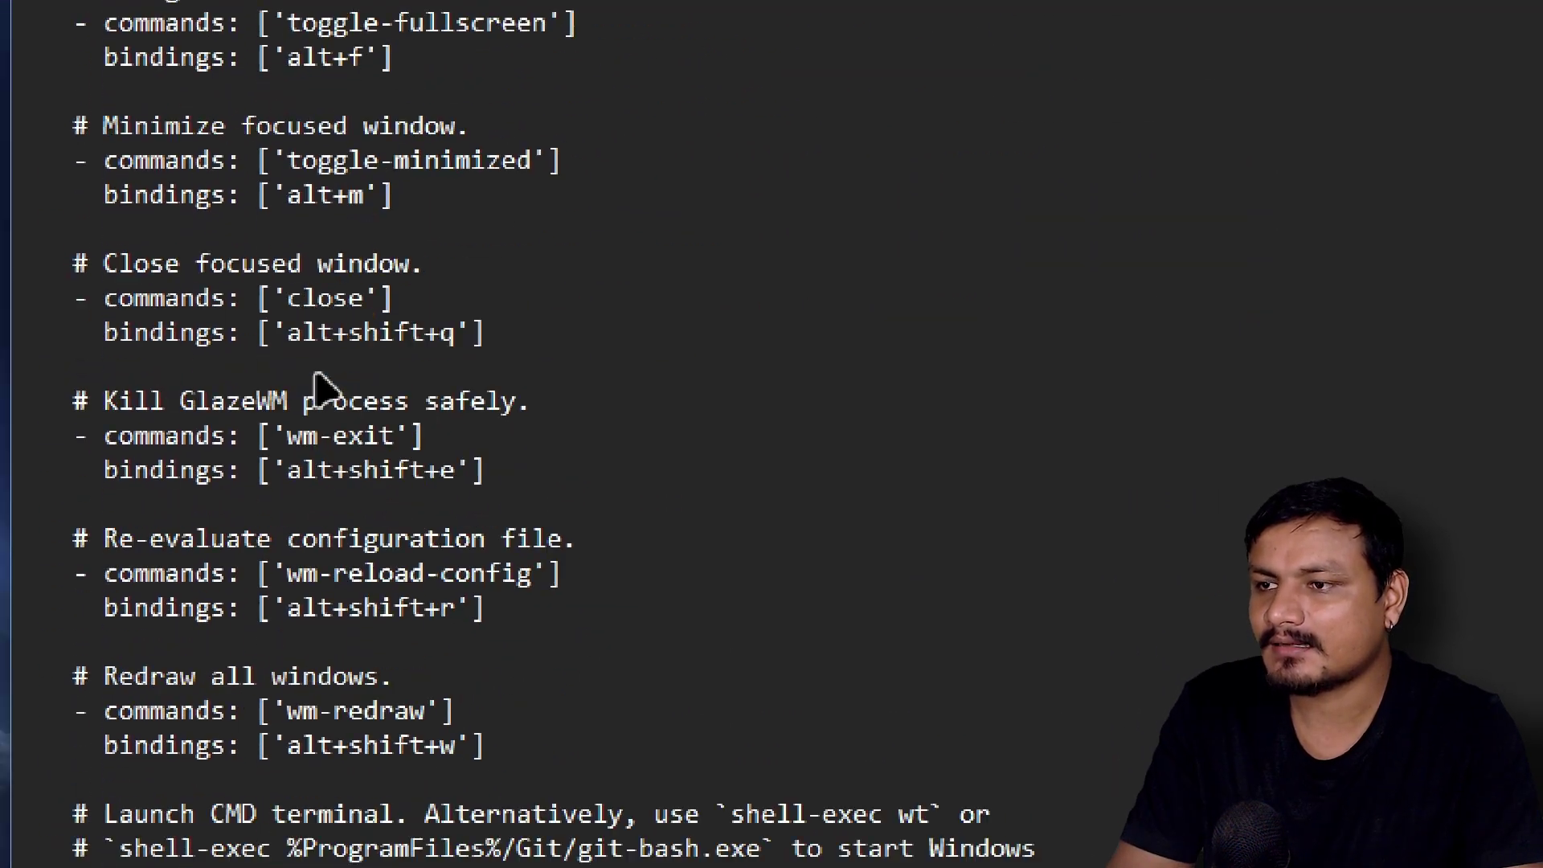
{"action": "scroll", "coordinate": [322, 390], "scroll_direction": "down", "scroll_amount": 7}
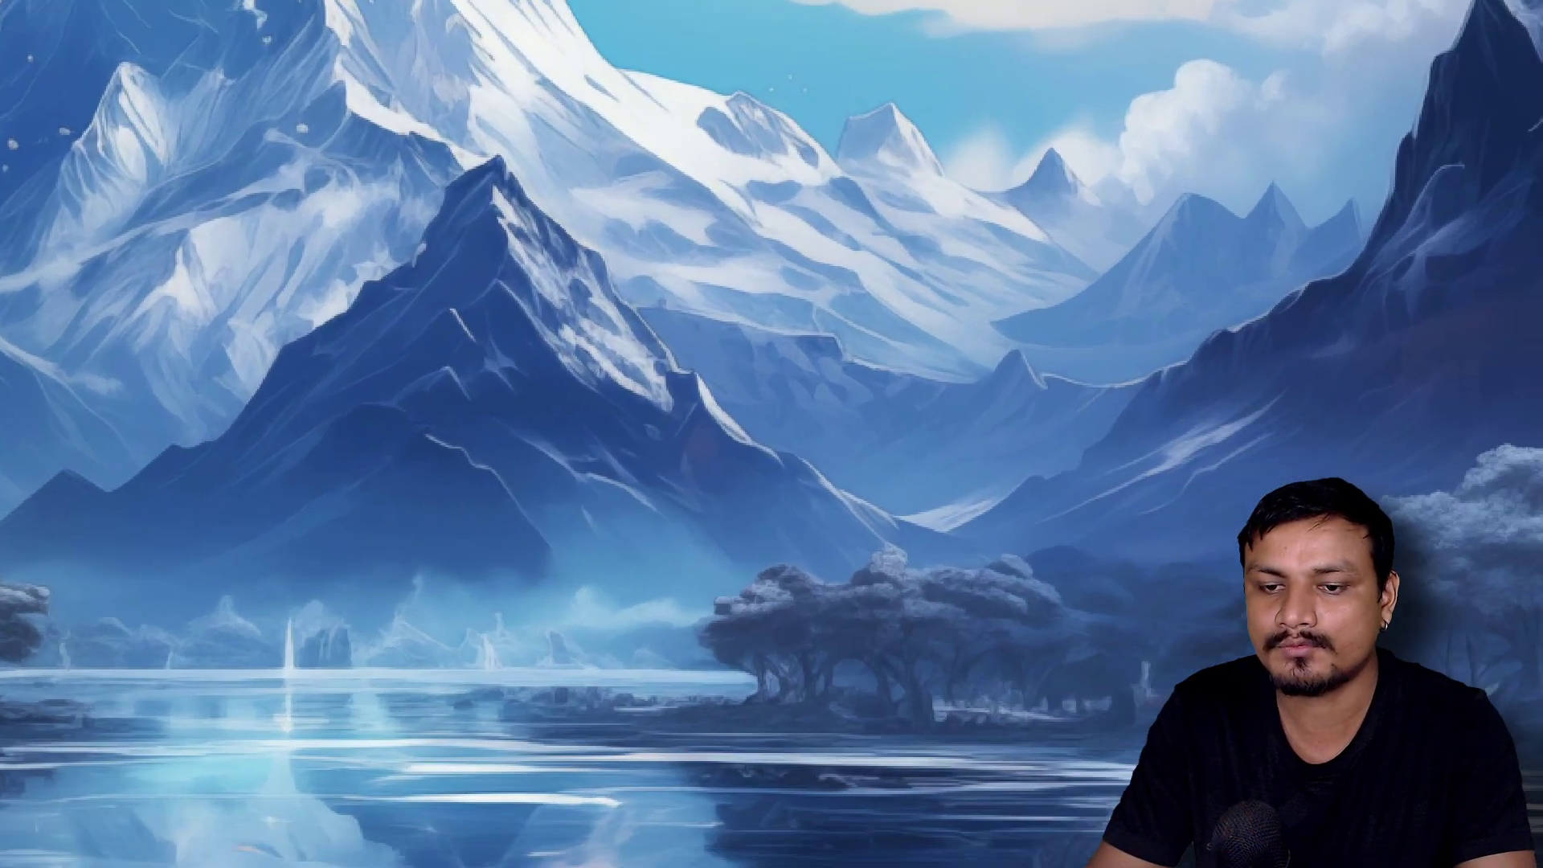
Step: Open Zebar's config folder from its system tray icon
{"action": "left_click", "coordinate": [1305, 848]}
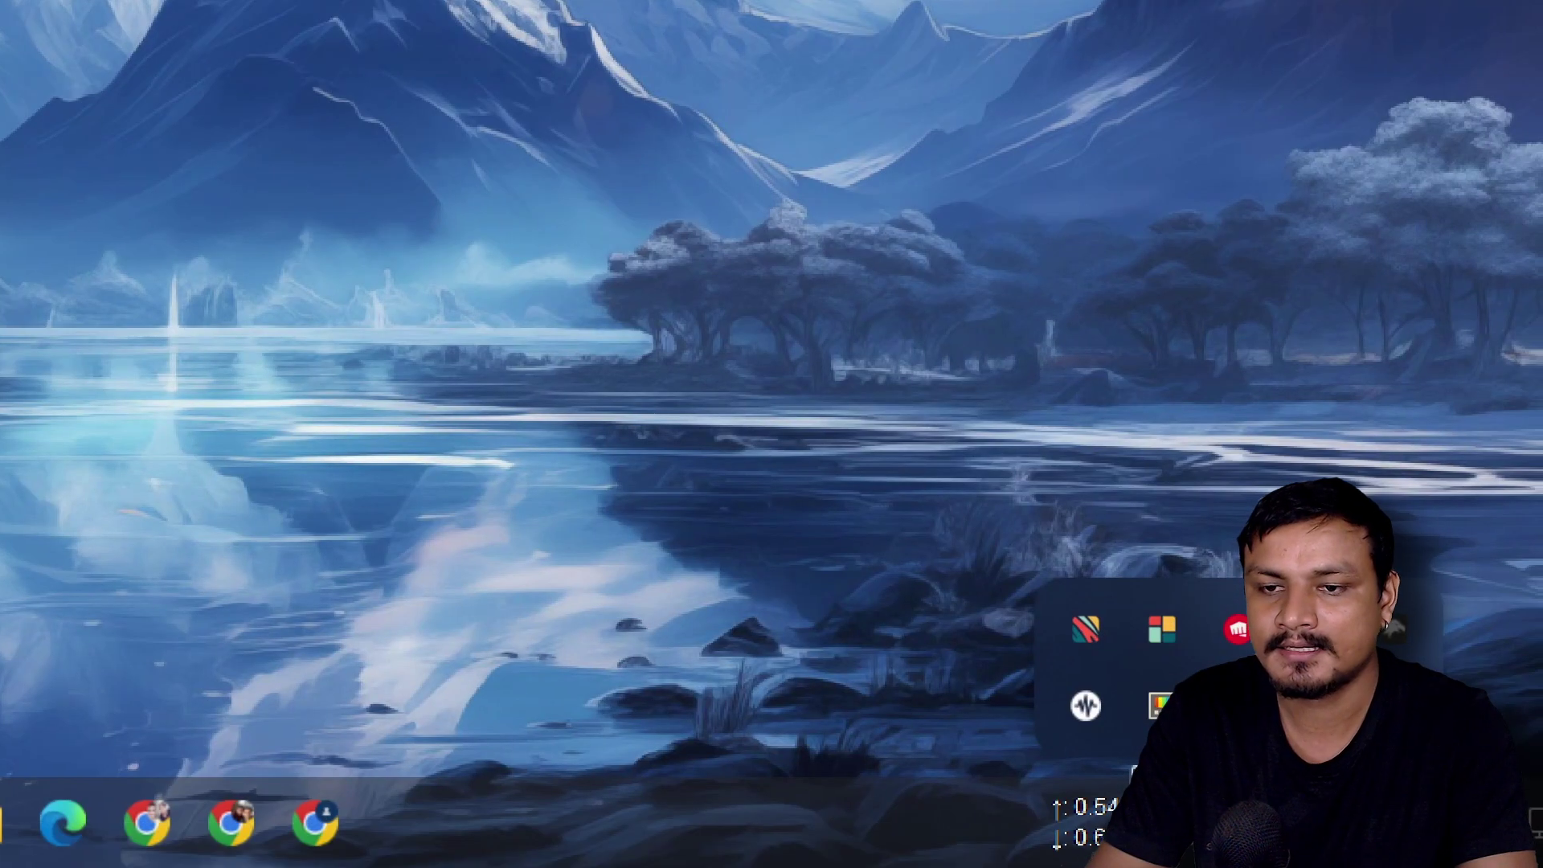
{"action": "left_click", "coordinate": [1086, 631]}
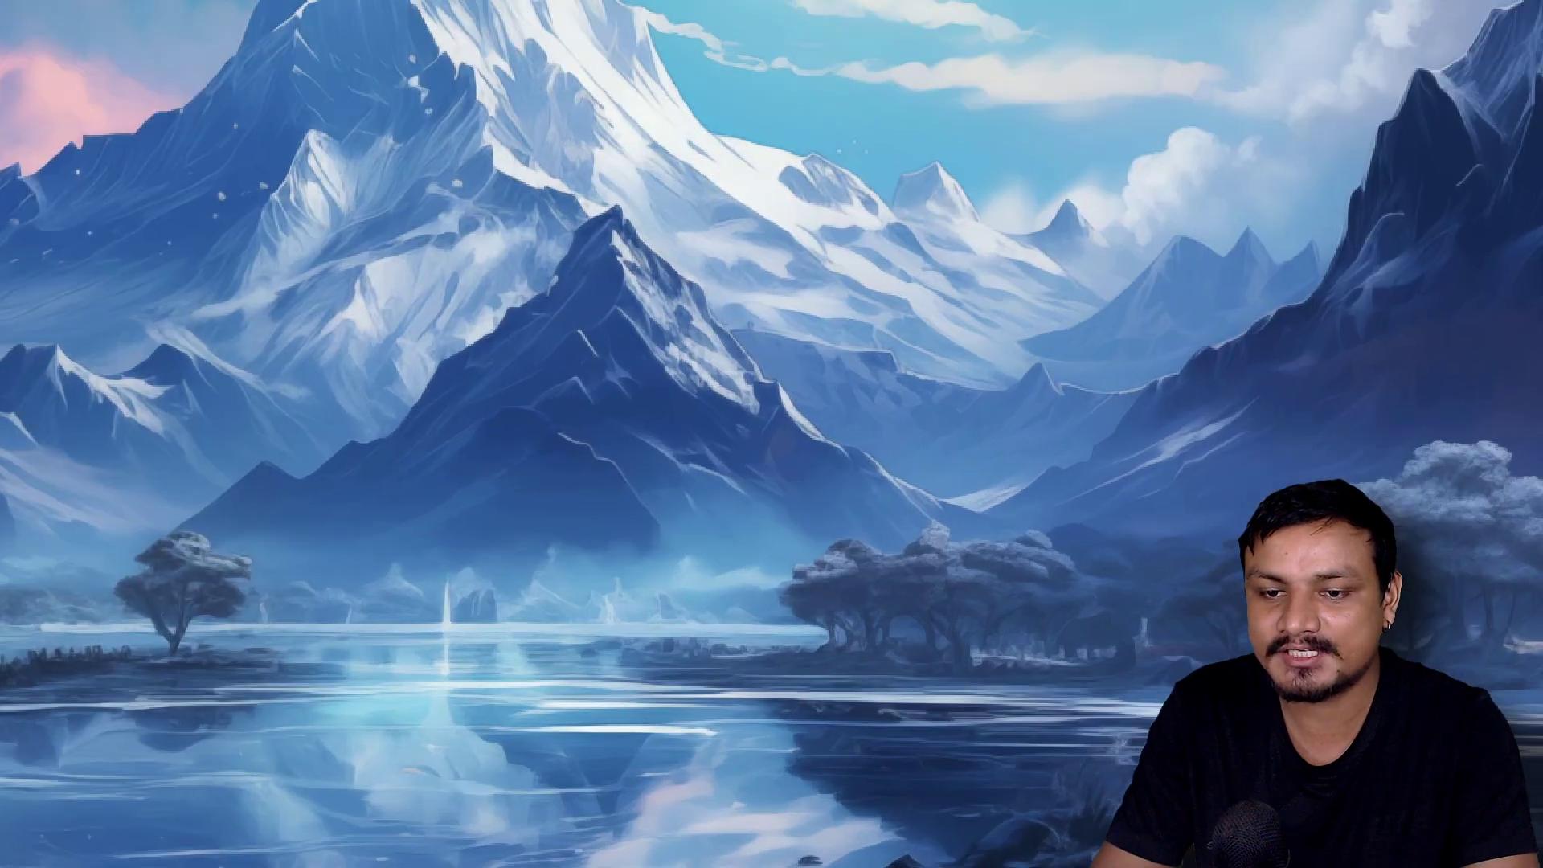
{"action": "right_click", "coordinate": [1238, 766]}
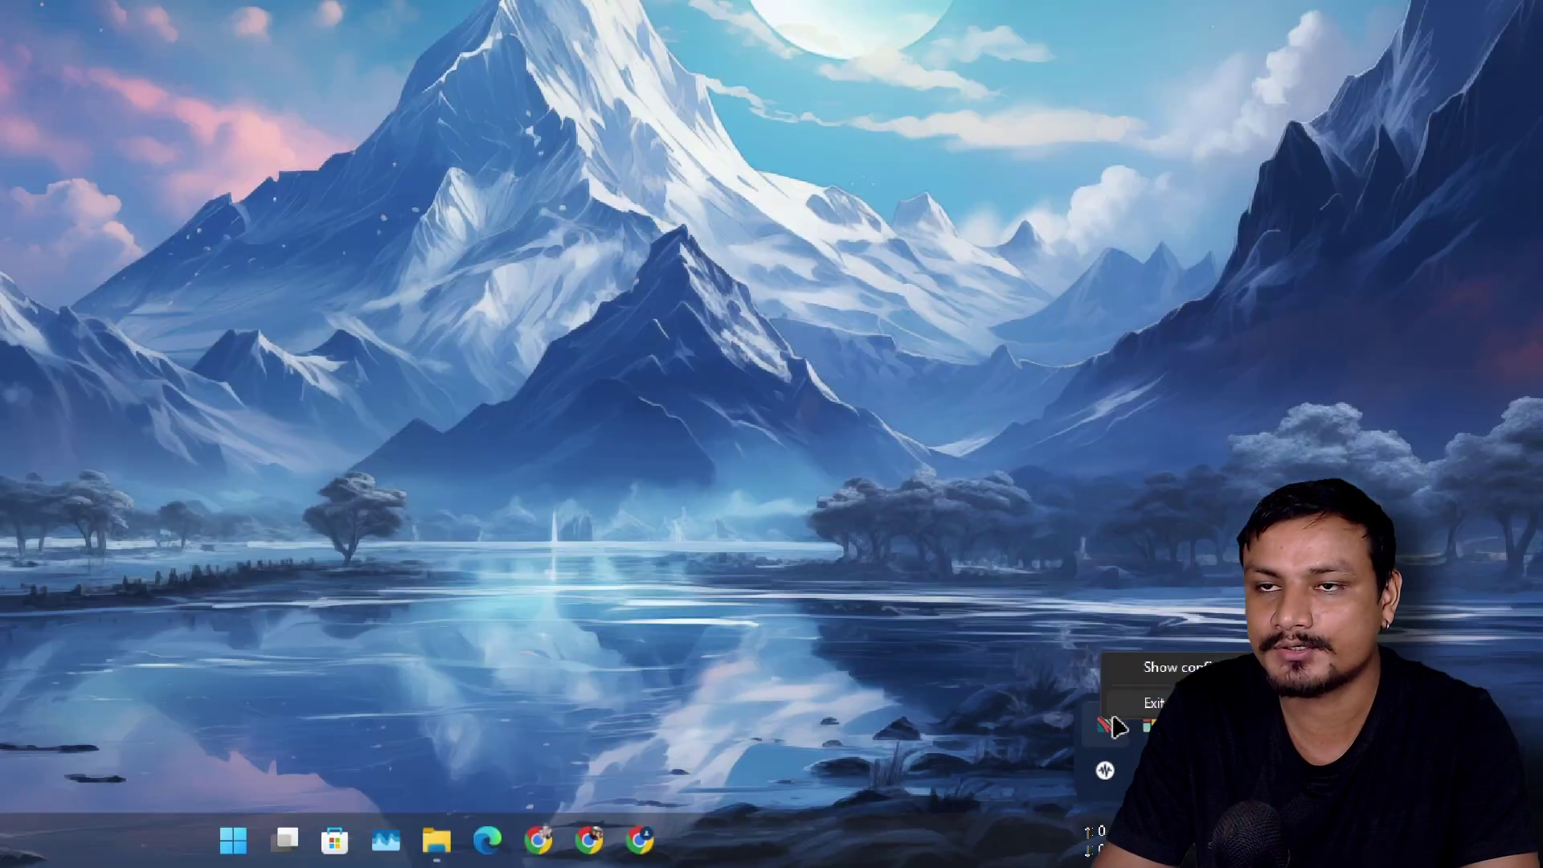
{"action": "left_click", "coordinate": [1274, 60]}
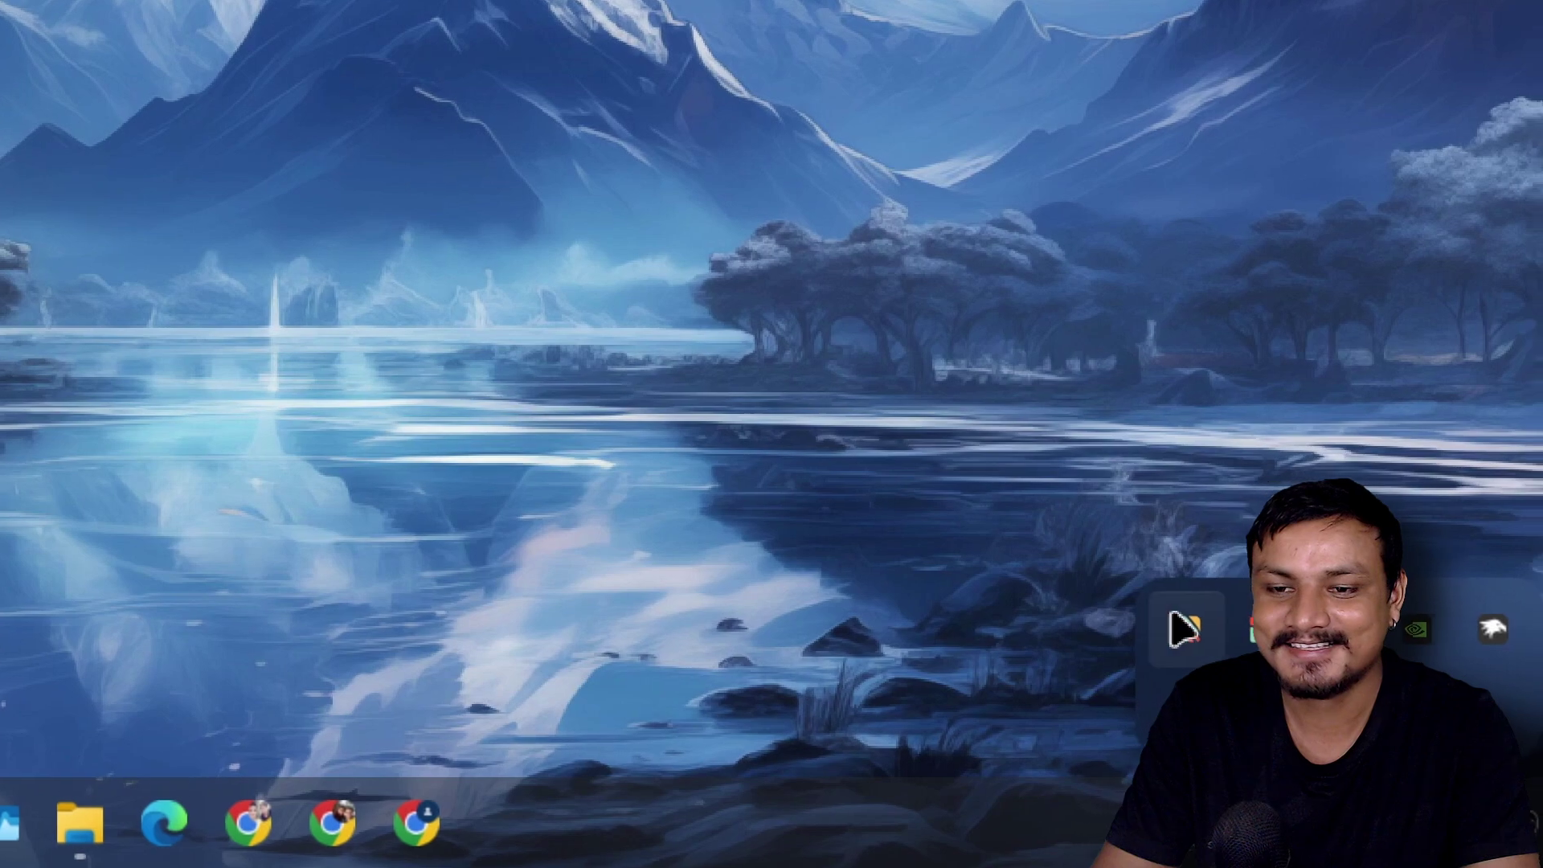
{"action": "right_click", "coordinate": [1239, 765]}
{"action": "left_click", "coordinate": [1131, 529]}
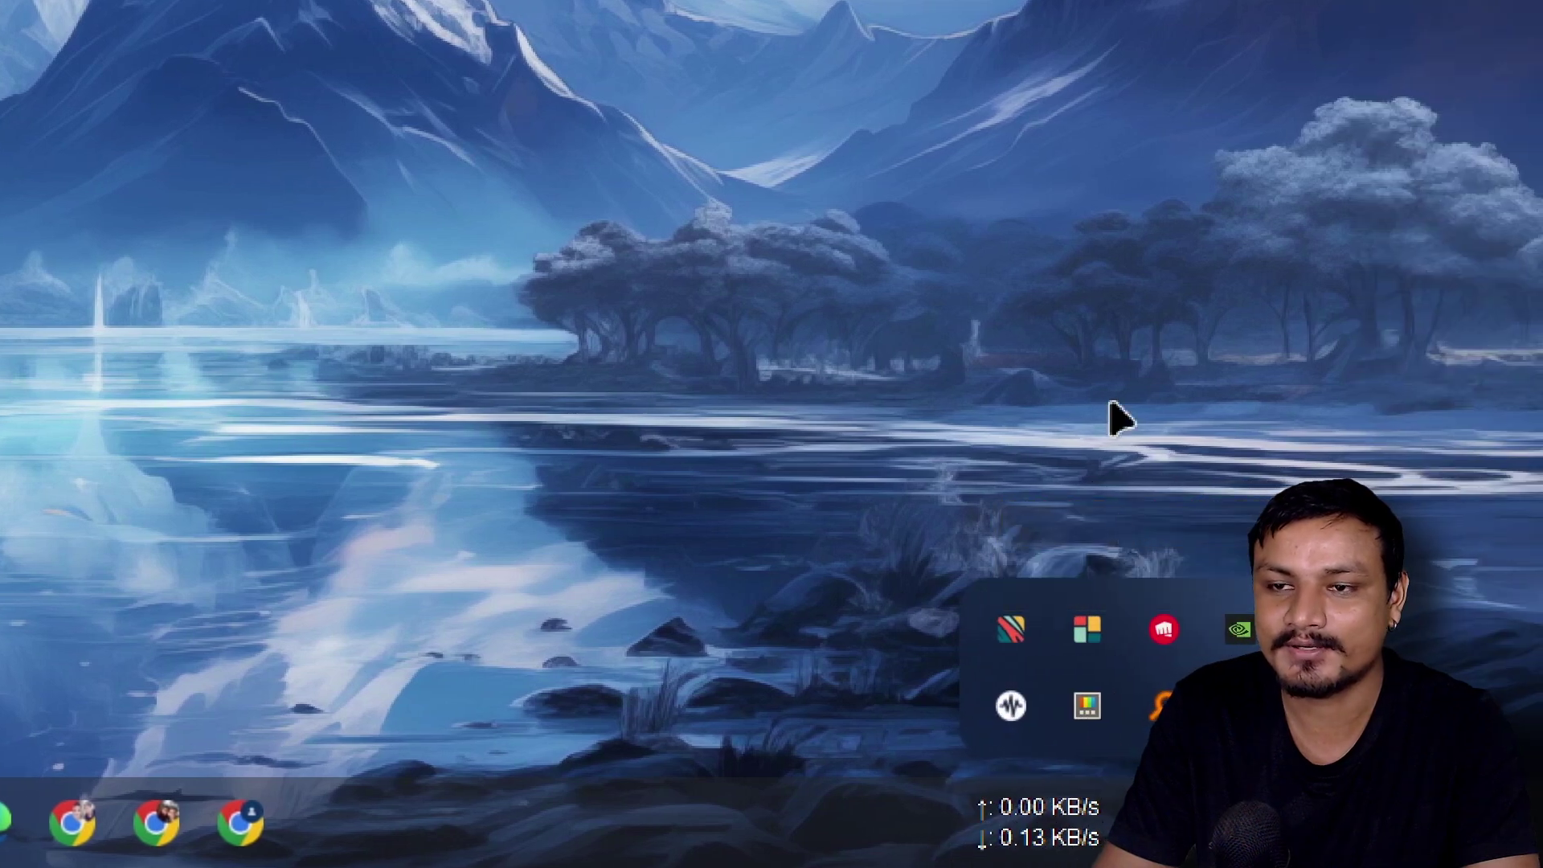
Step: Open config.yaml from the zebar folder in Notepad and minimize the File Explorer window
{"action": "left_click", "coordinate": [215, 182]}
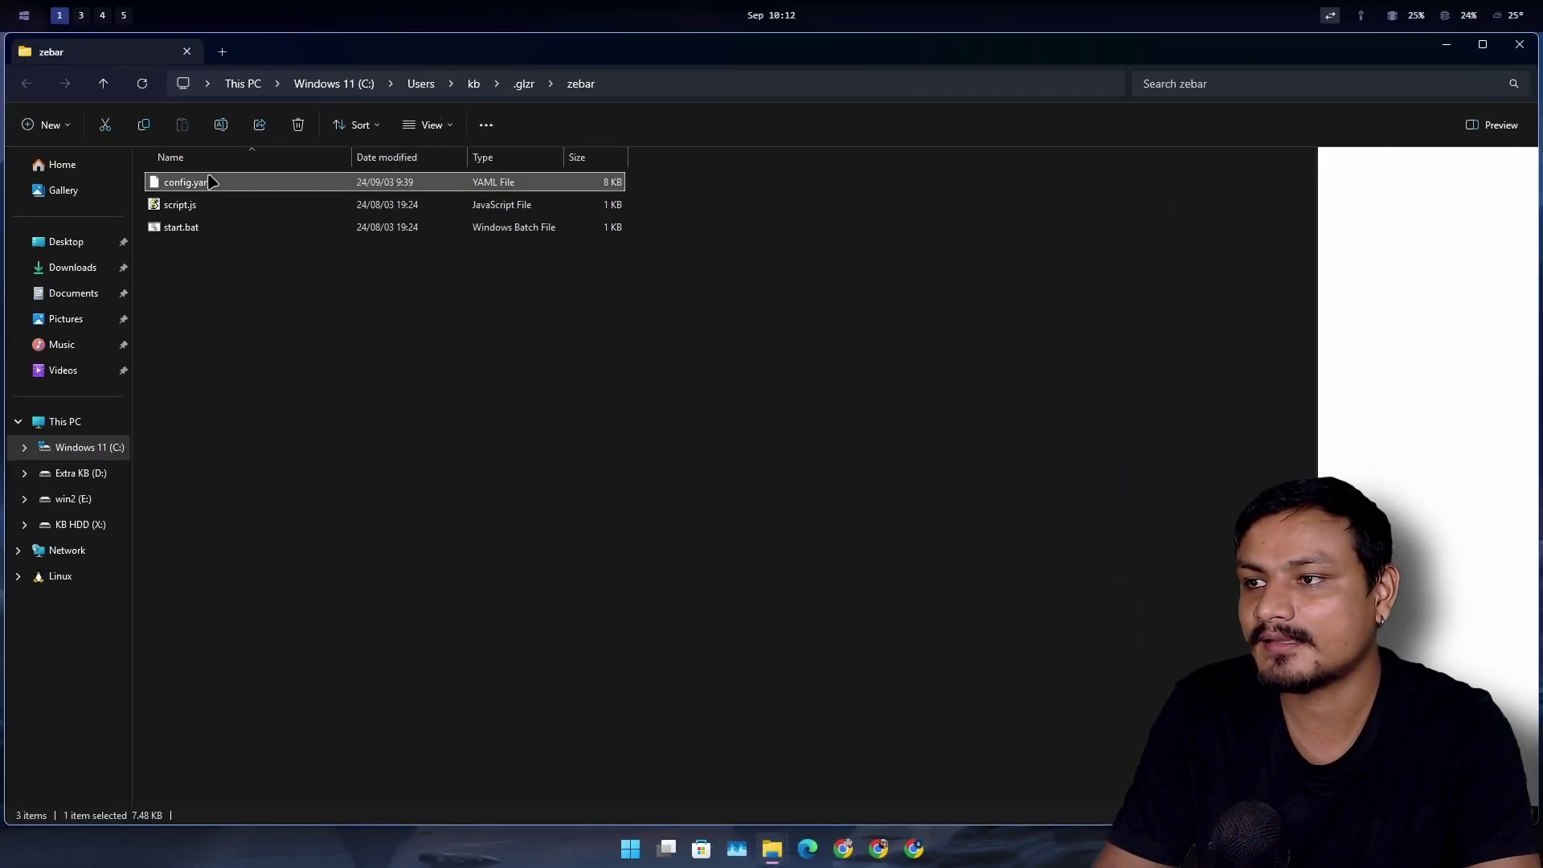
{"action": "right_click", "coordinate": [494, 225]}
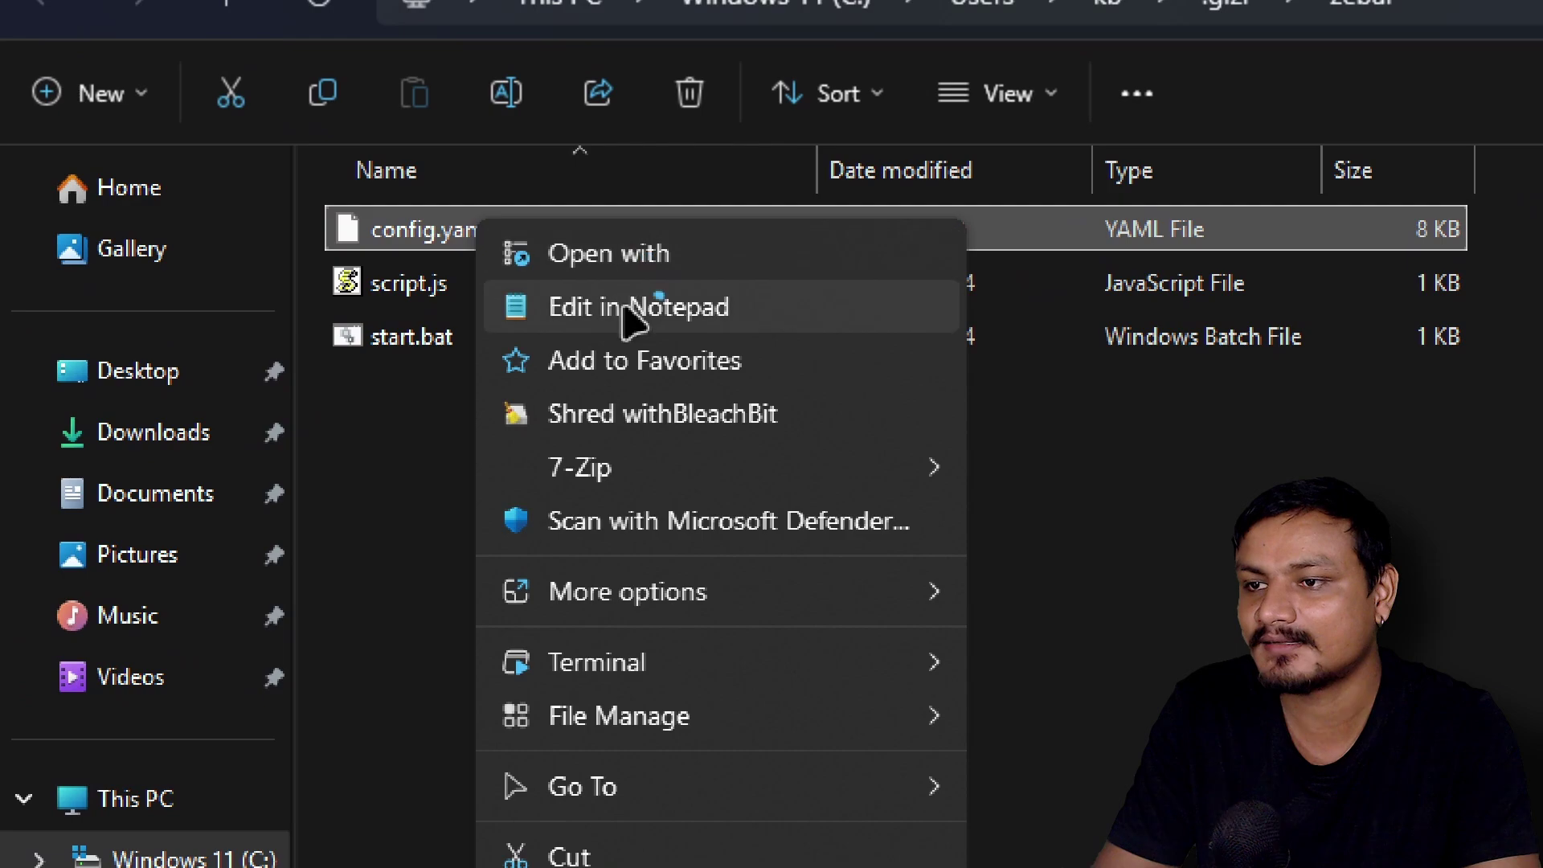
{"action": "left_click", "coordinate": [627, 305]}
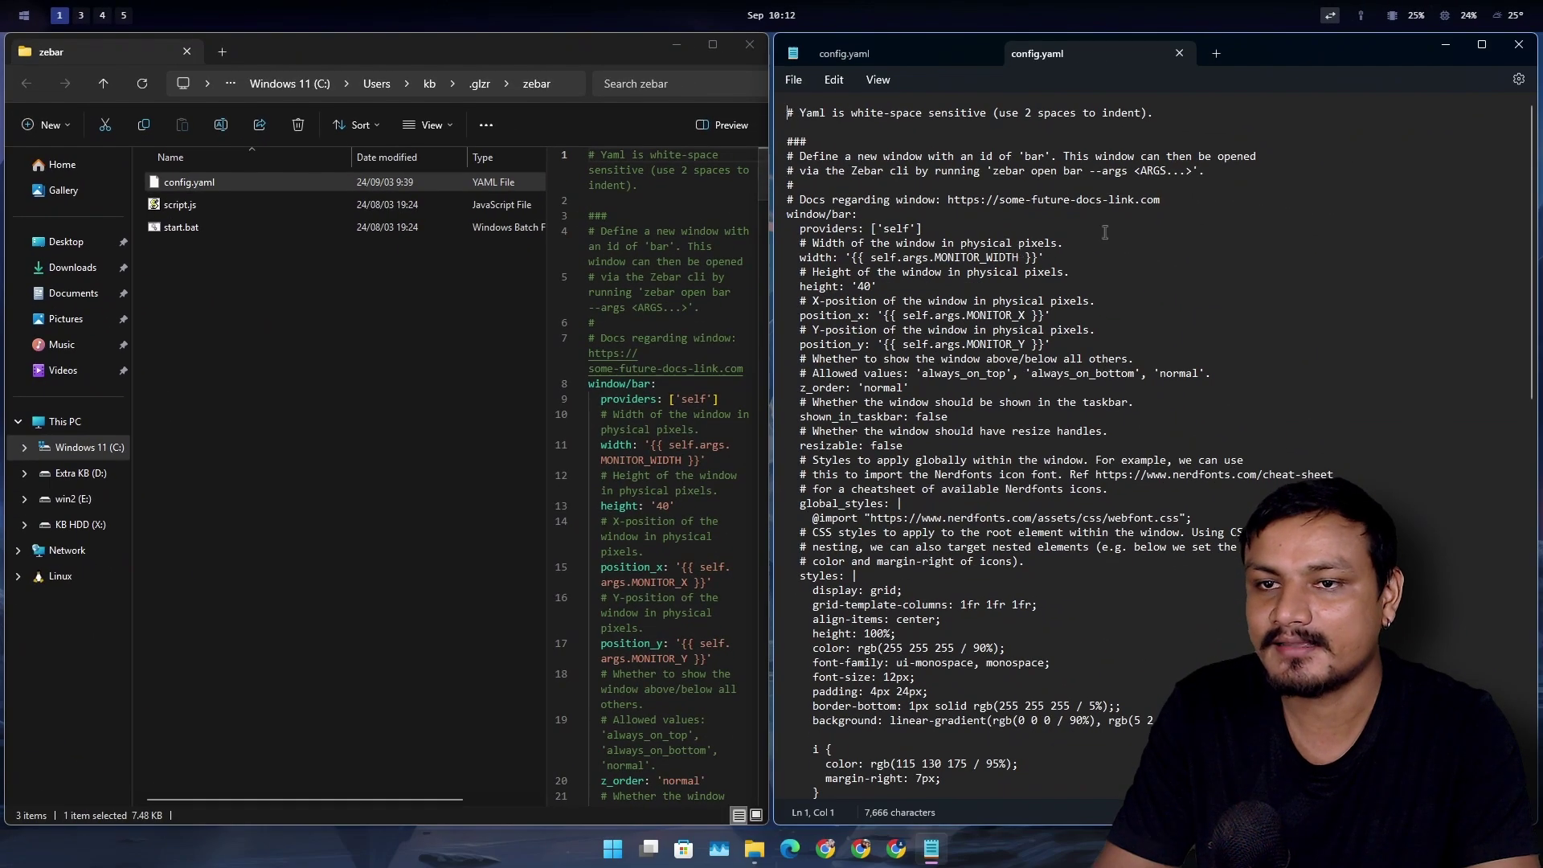
{"action": "left_click", "coordinate": [689, 46]}
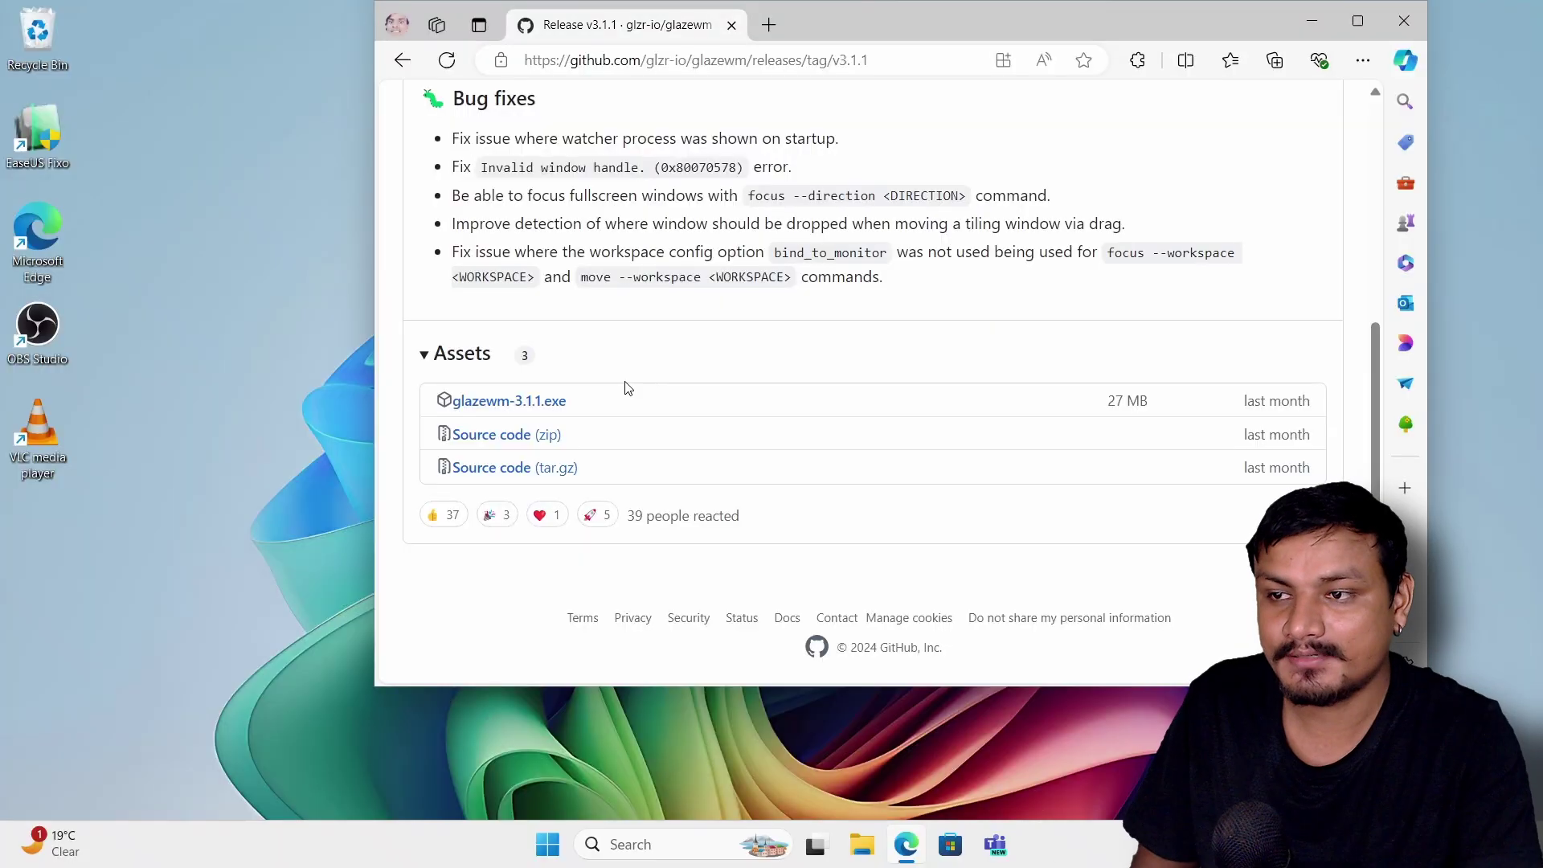
Step: Download glazewm-3.1.1.exe from the release assets, launch the installer and close the browser
{"action": "left_click", "coordinate": [538, 401]}
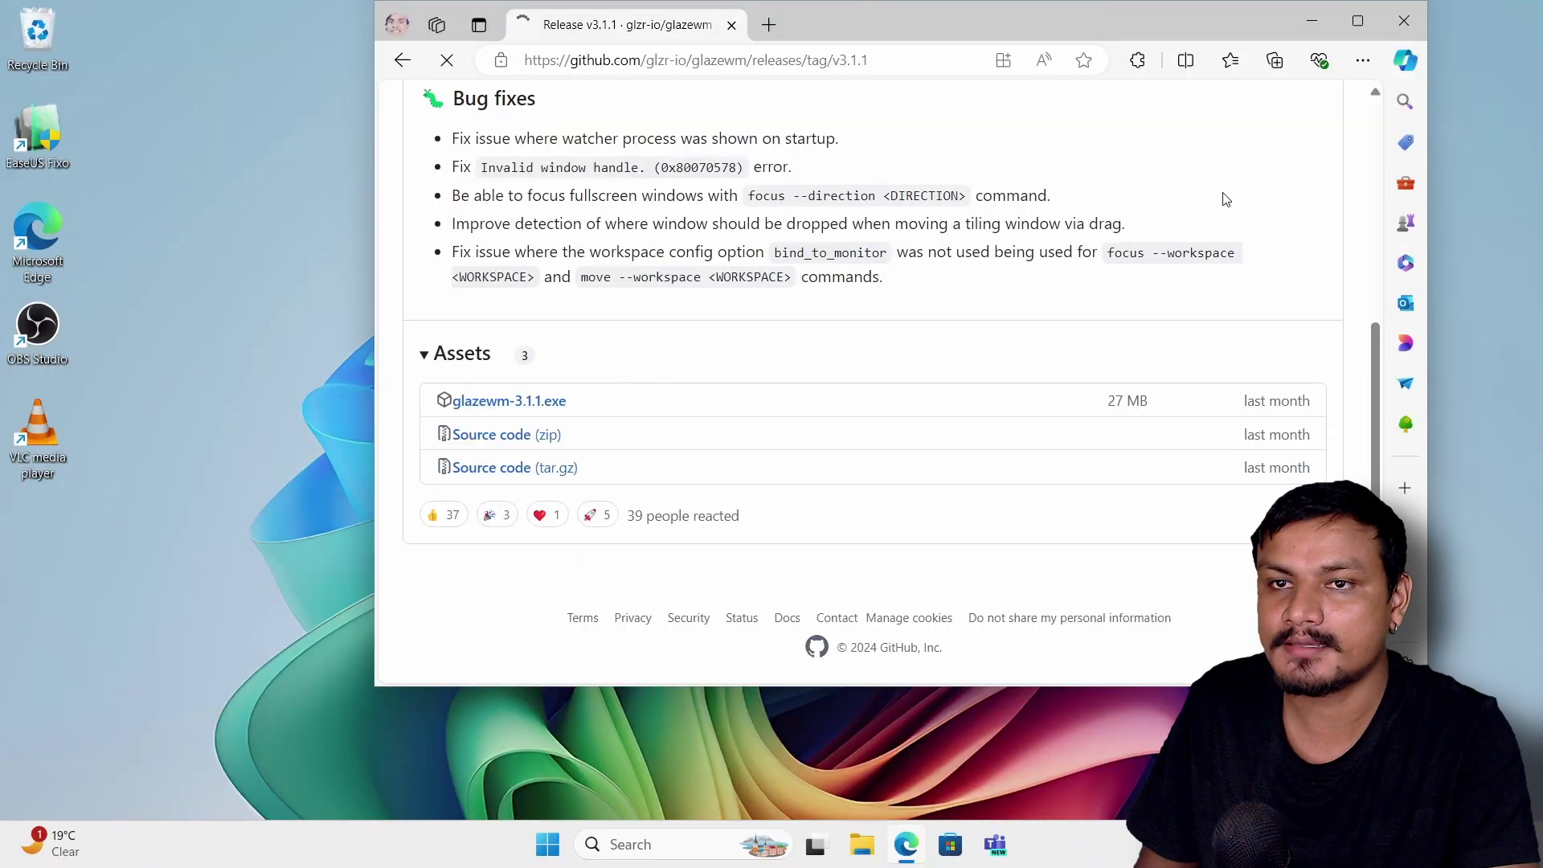
{"action": "left_click", "coordinate": [1000, 146]}
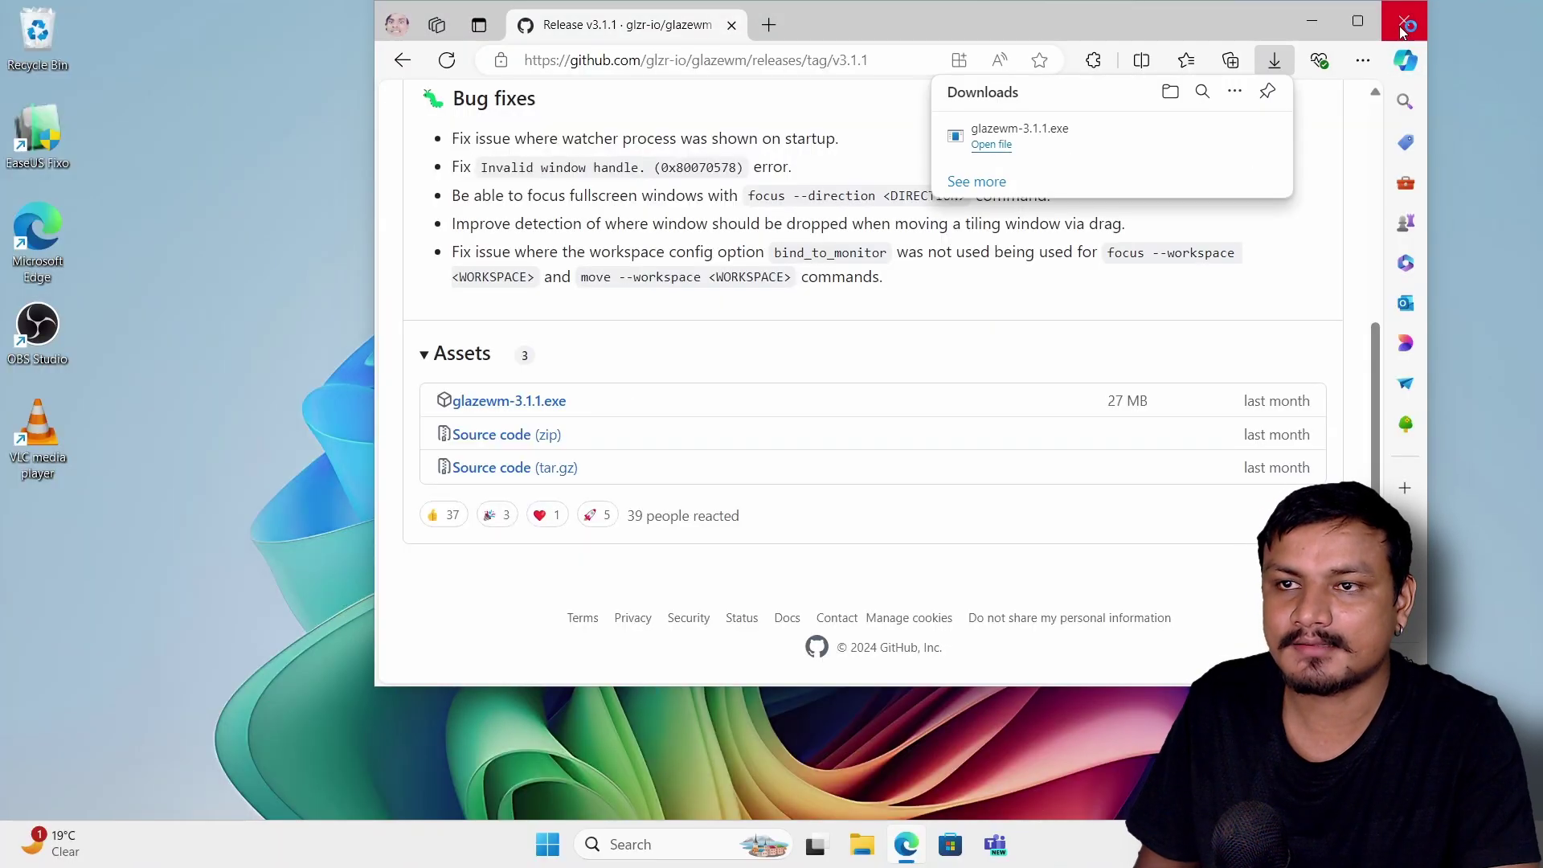
{"action": "left_click", "coordinate": [1404, 21]}
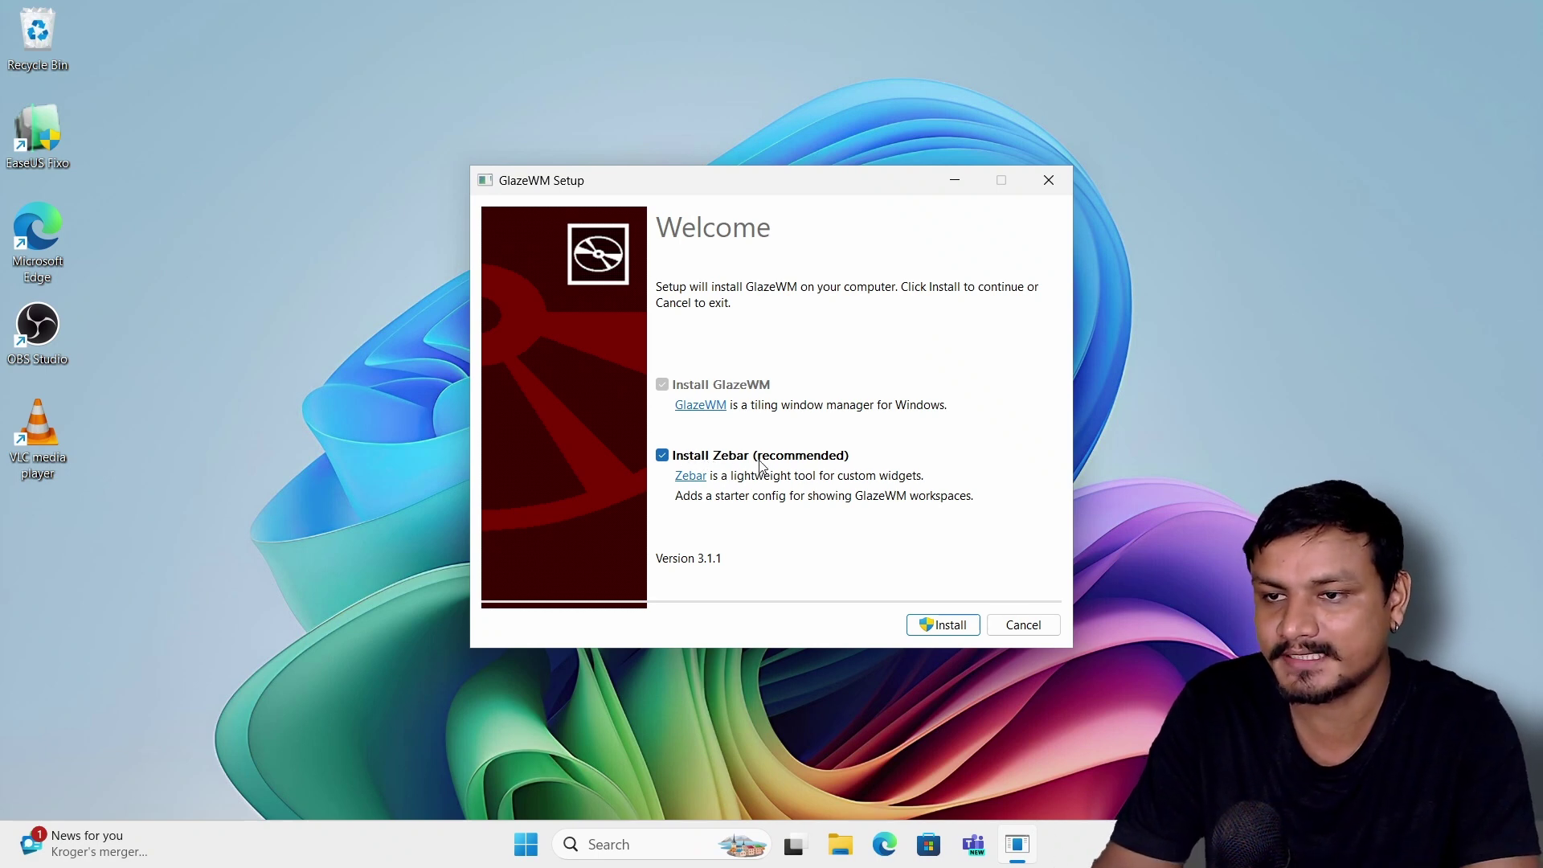
Step: Install GlazeWM 3.1.1 without Zebar, keeping only the Start Menu shortcut
{"action": "left_click", "coordinate": [711, 457]}
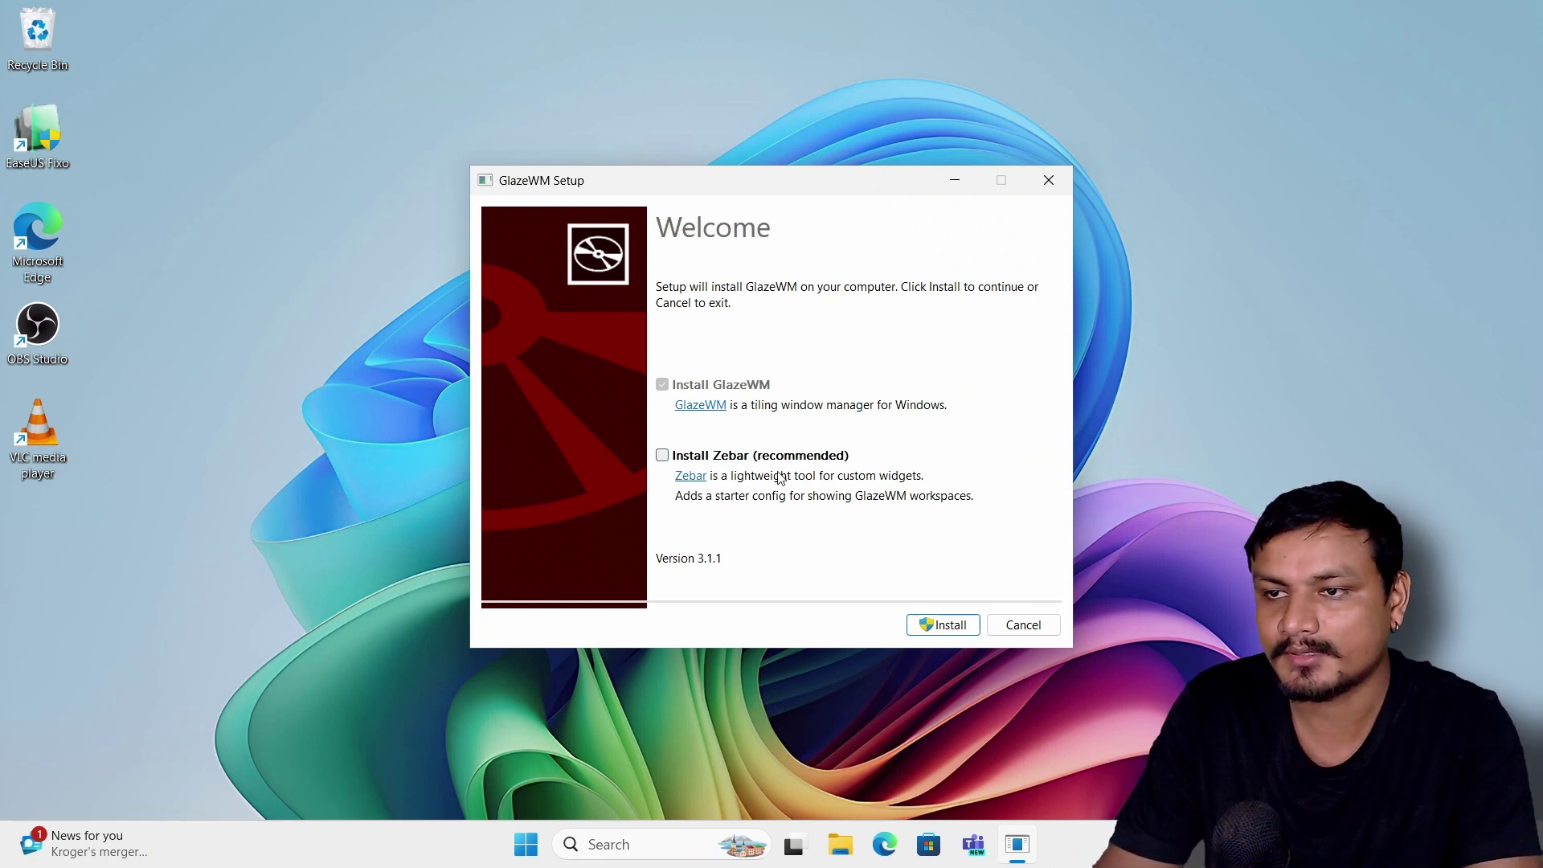
{"action": "left_click", "coordinate": [944, 625]}
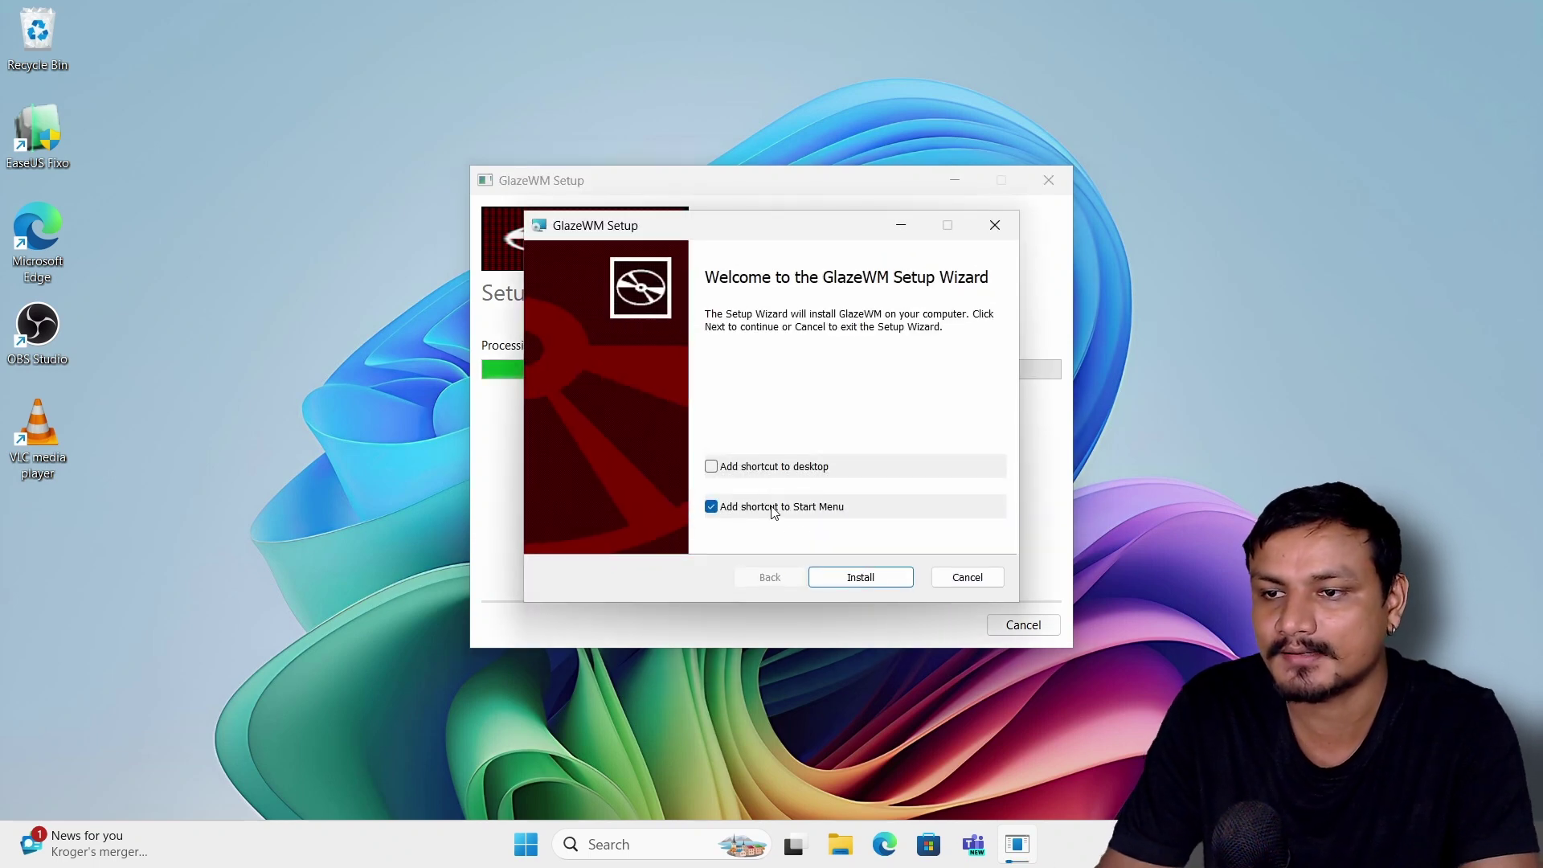
{"action": "left_click", "coordinate": [867, 577]}
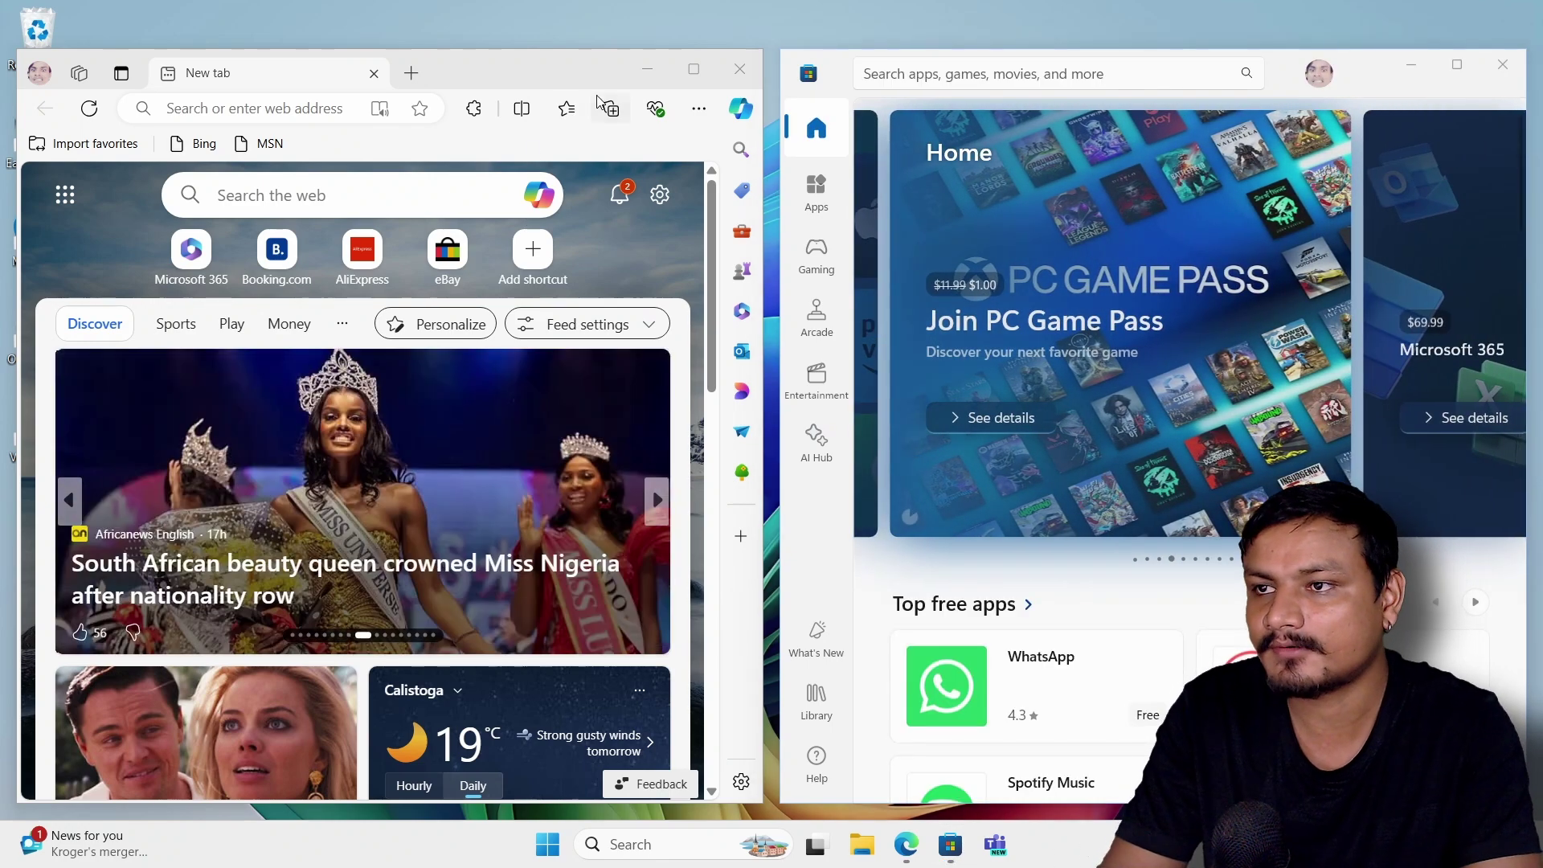
Step: Open a File Explorer window tiled beside Edge and Microsoft Store, and select config.yaml in the glazewm folder
{"action": "key", "text": "super+e"}
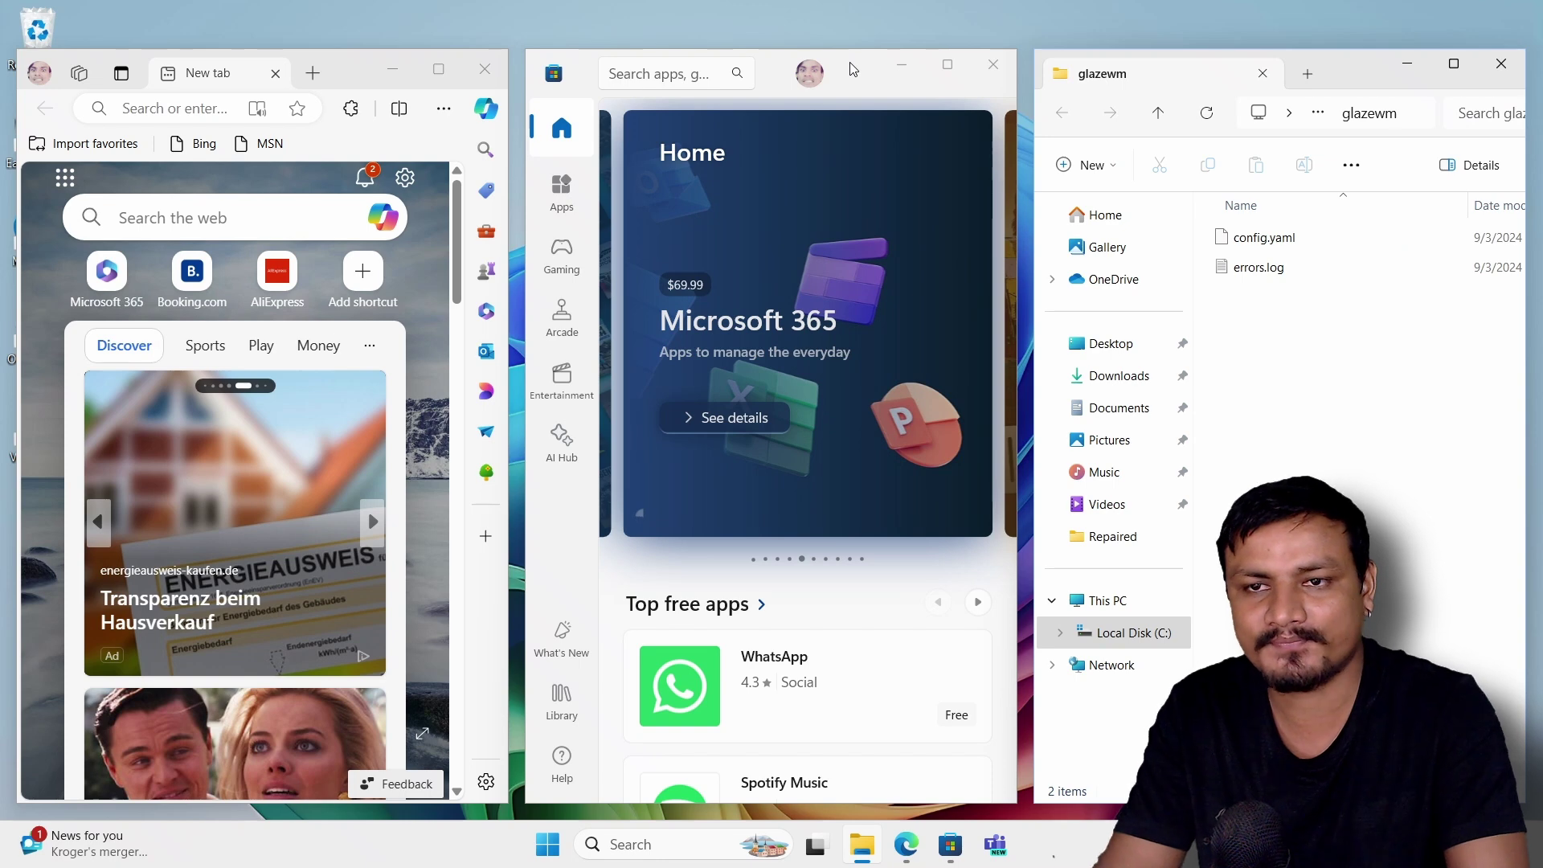
{"action": "left_click", "coordinate": [1303, 250]}
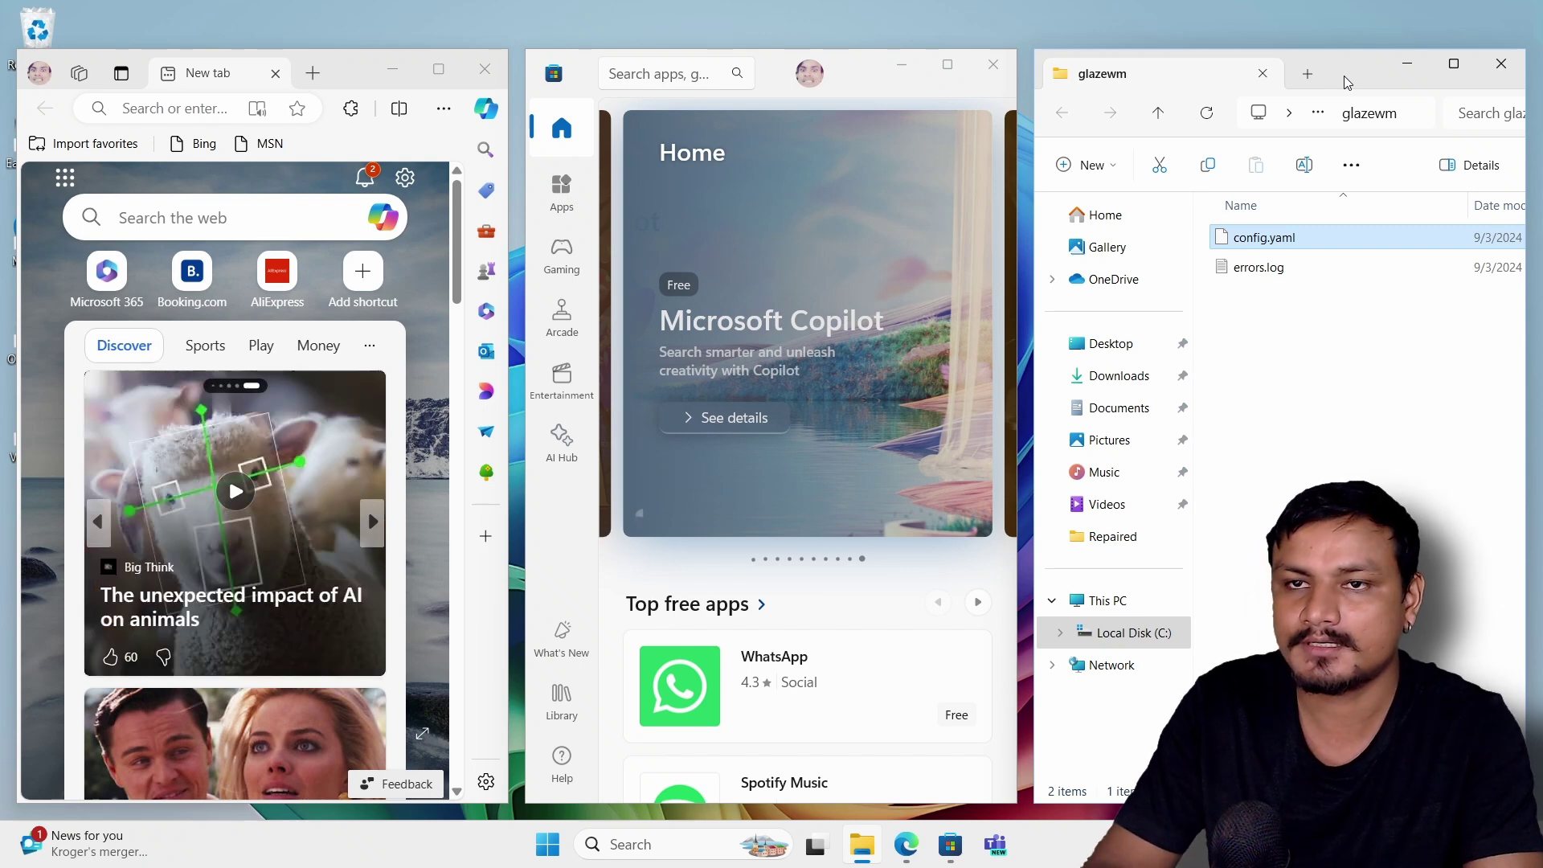
Step: Toggle fullscreen on the File Explorer window, close it, and make the Microsoft Store window fullscreen
{"action": "key", "text": "alt+f"}
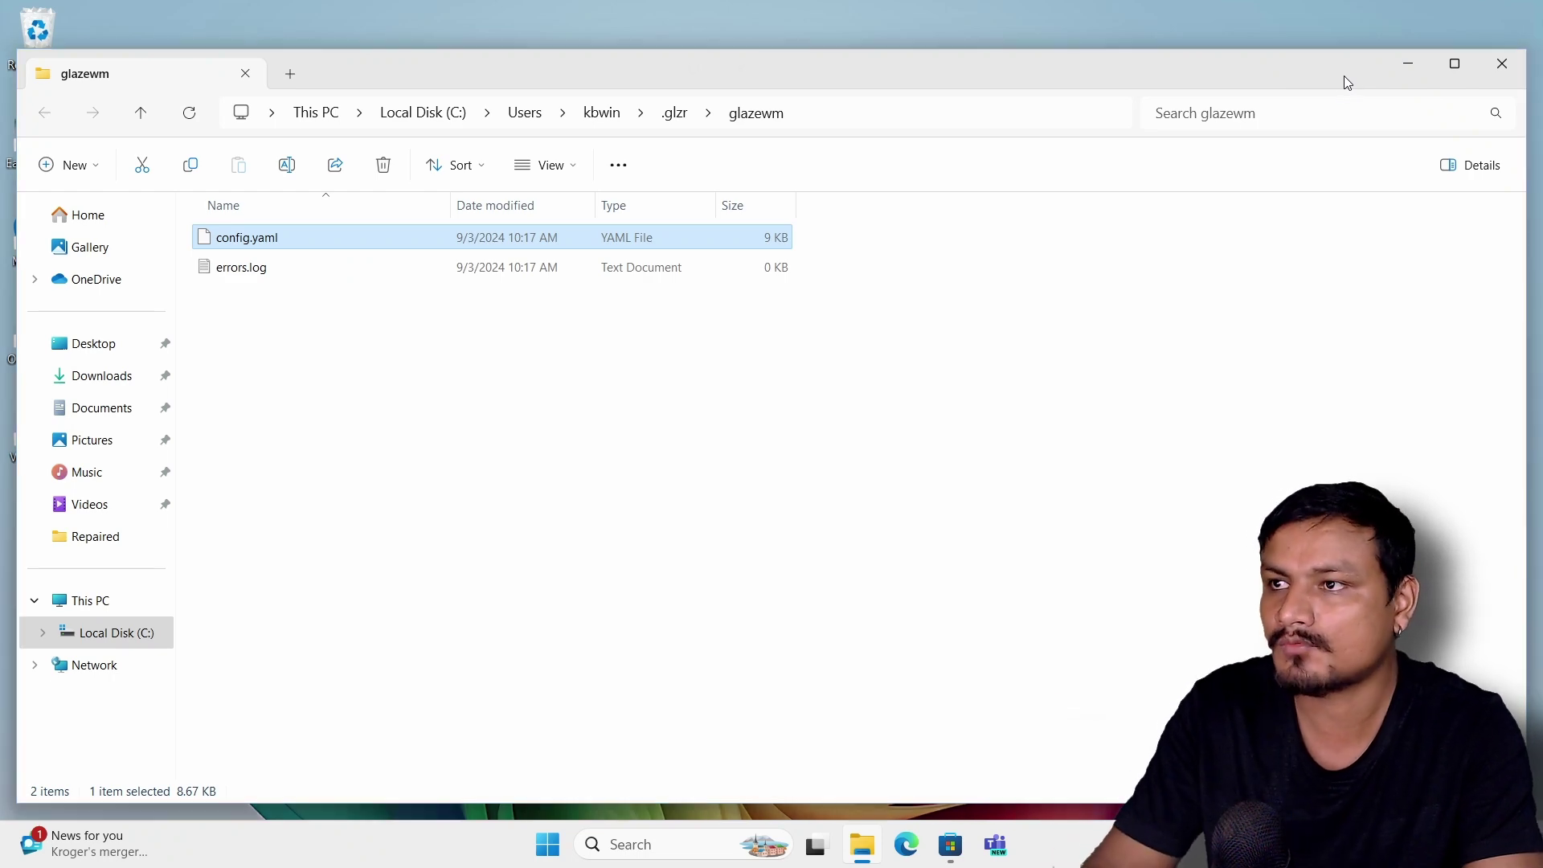
{"action": "key", "text": "alt+shift+q"}
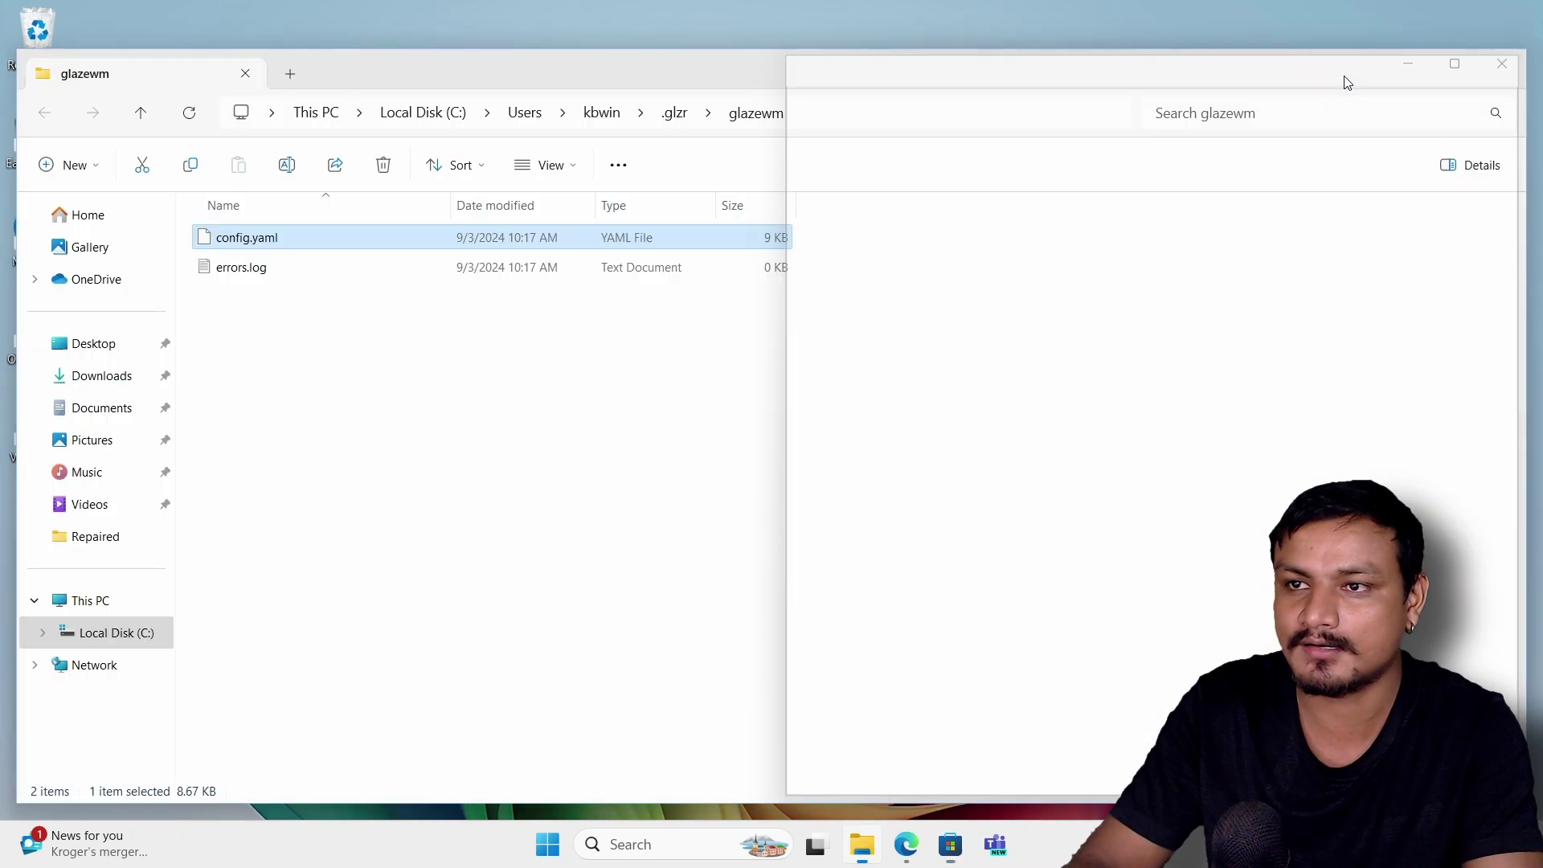
{"action": "key", "text": "alt+f"}
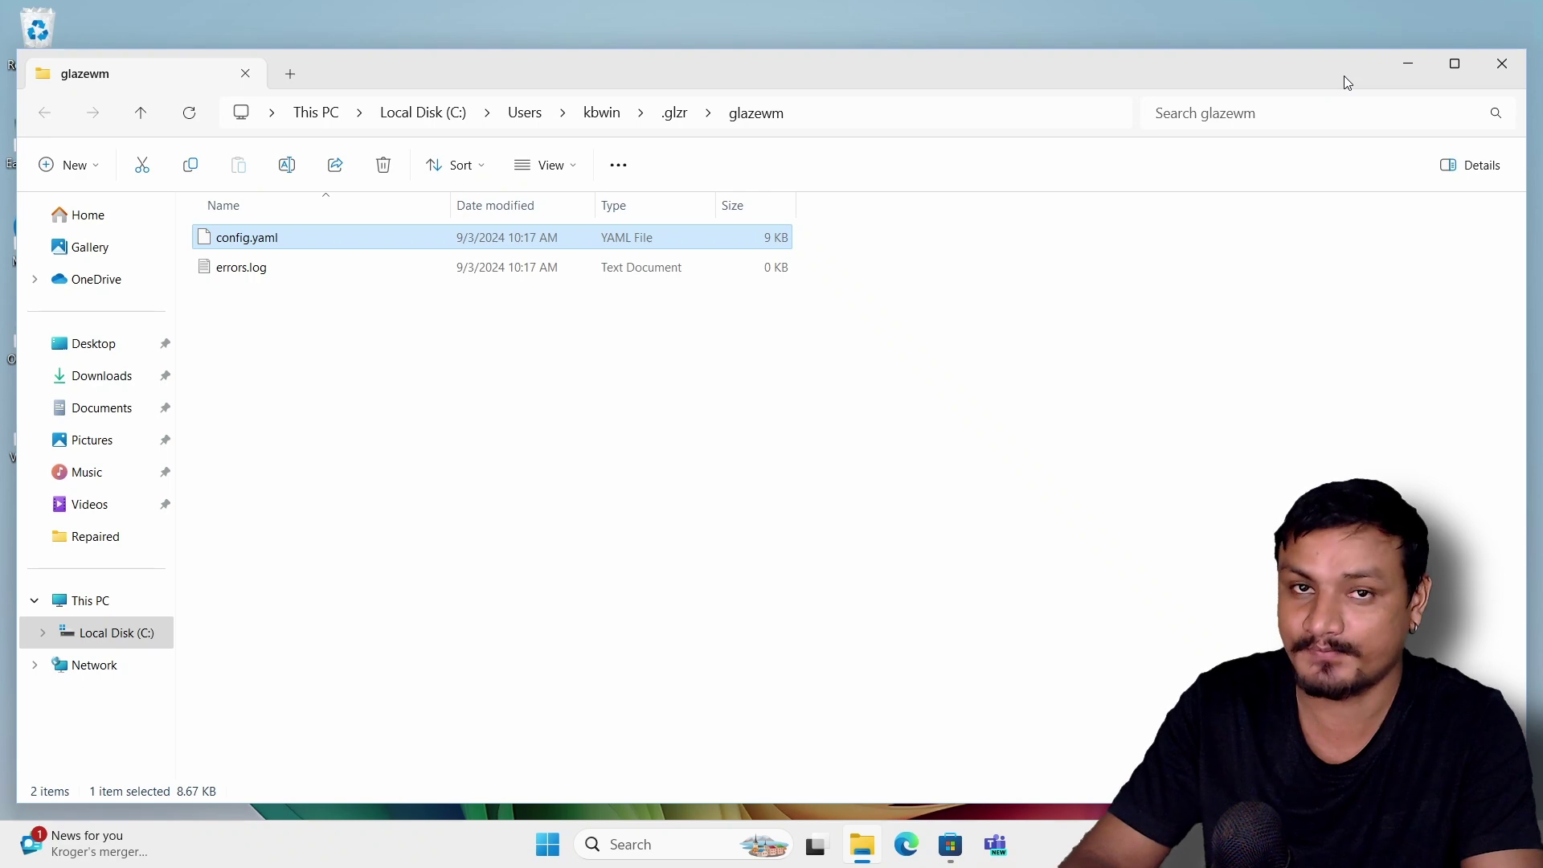
{"action": "key", "text": "alt+shift+q"}
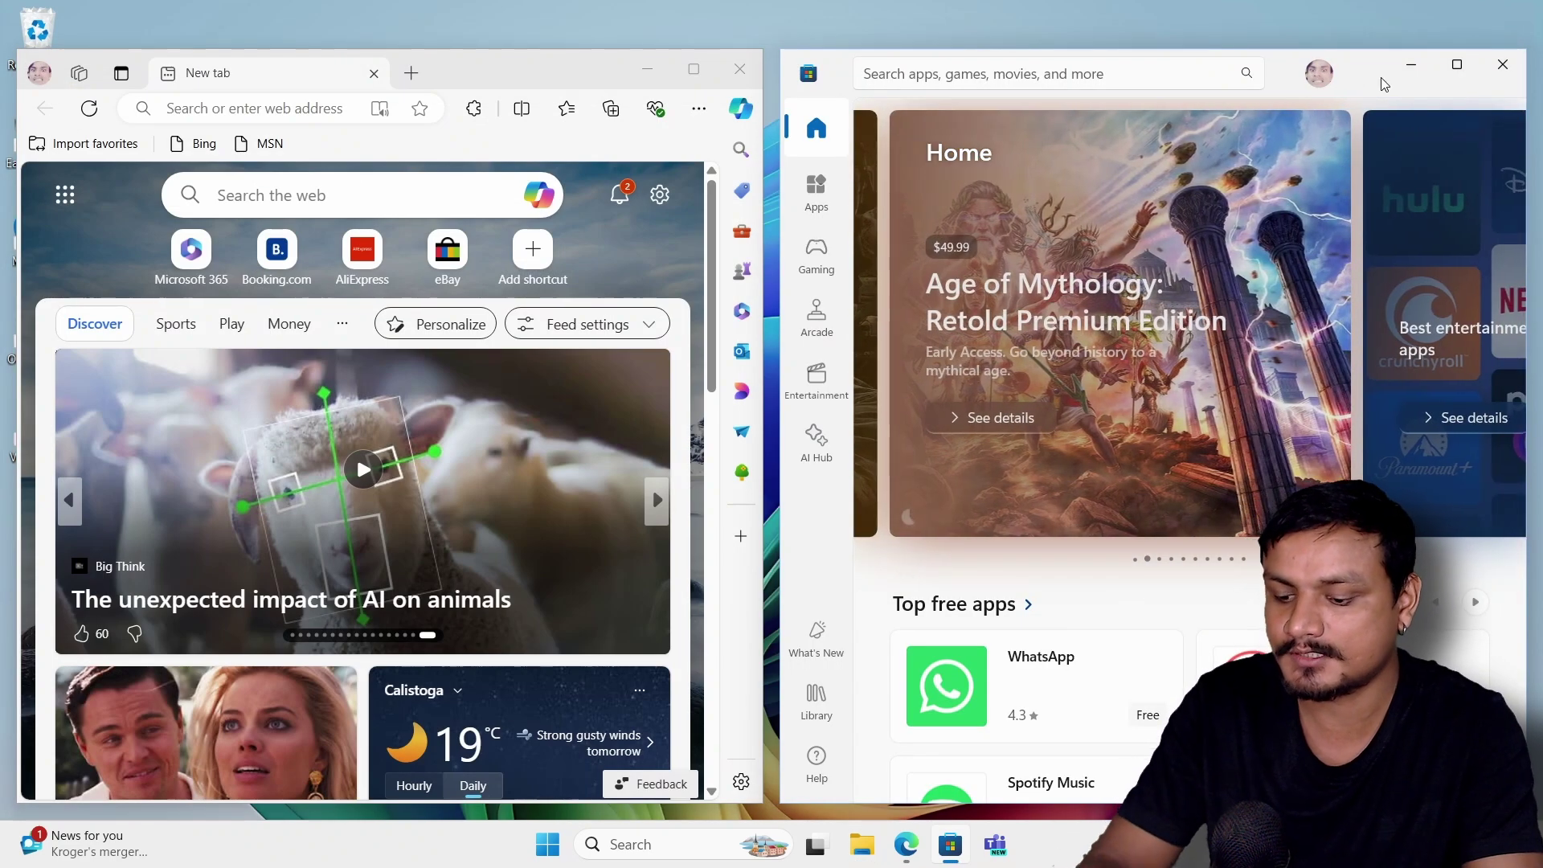
{"action": "key", "text": "alt+f"}
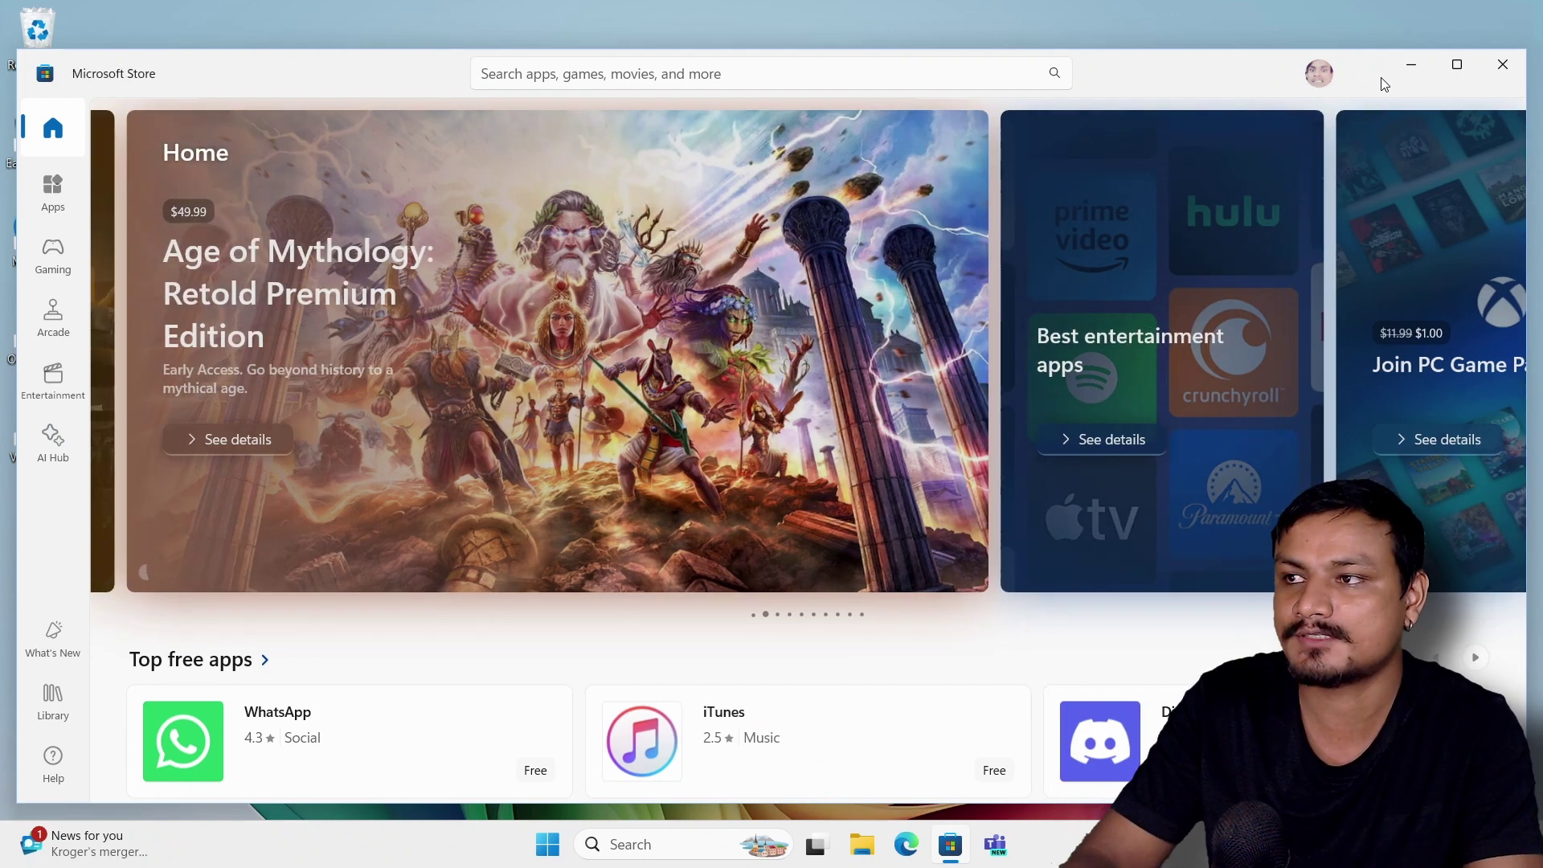
Step: Cycle repeatedly through the open windows while they fill the screen
{"action": "key", "text": "alt+Tab"}
{"action": "key", "text": "alt+Tab"}
{"action": "key", "text": "alt+Tab"}
{"action": "key", "text": "alt+Tab"}
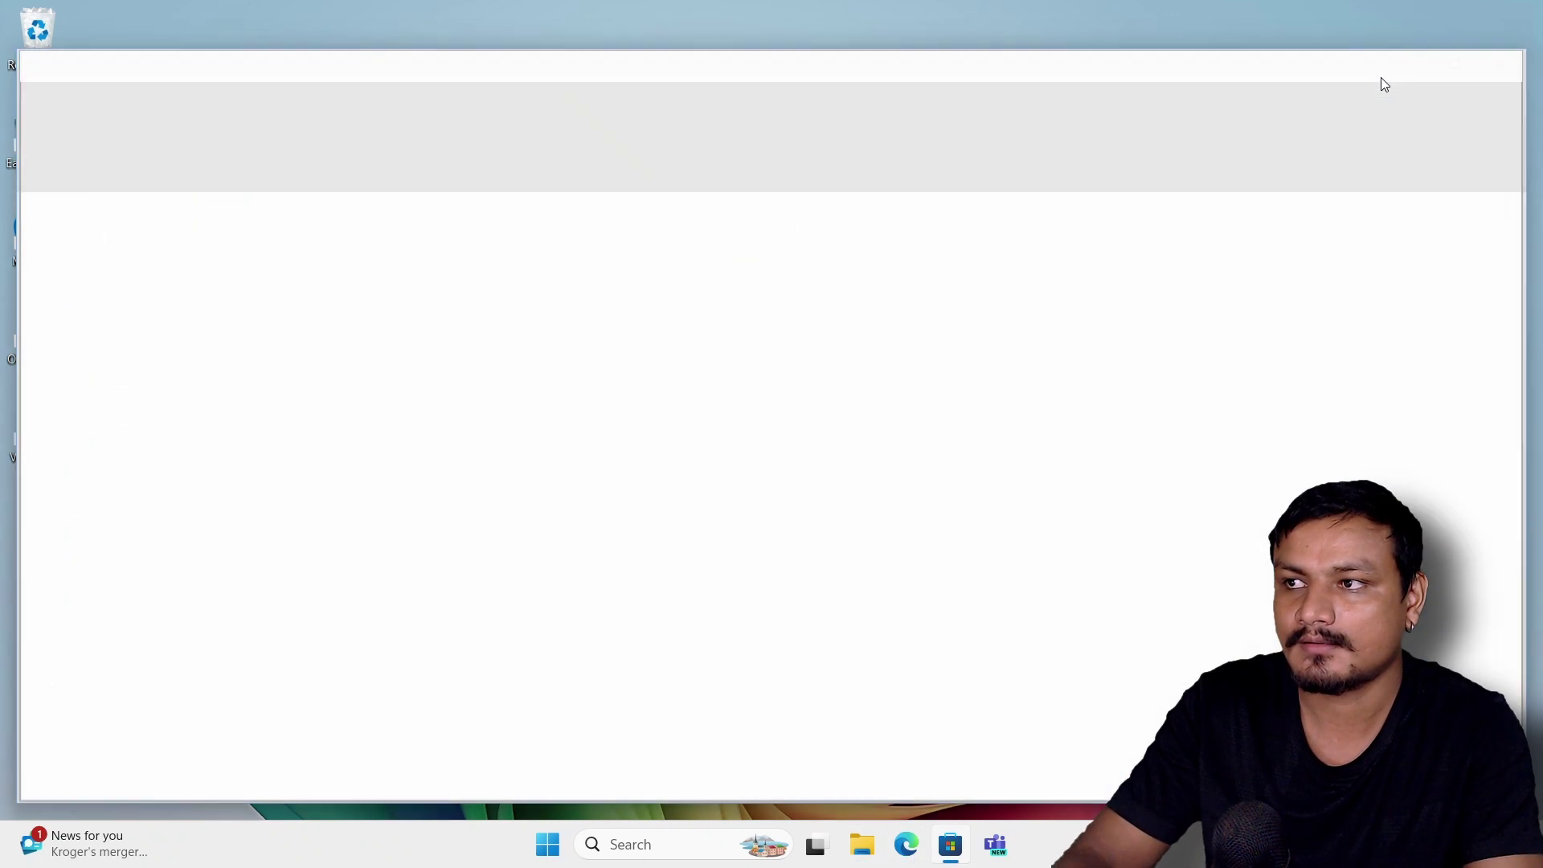
{"action": "key", "text": "alt+Tab"}
{"action": "key", "text": "alt+Tab"}
{"action": "key", "text": "alt+Tab"}
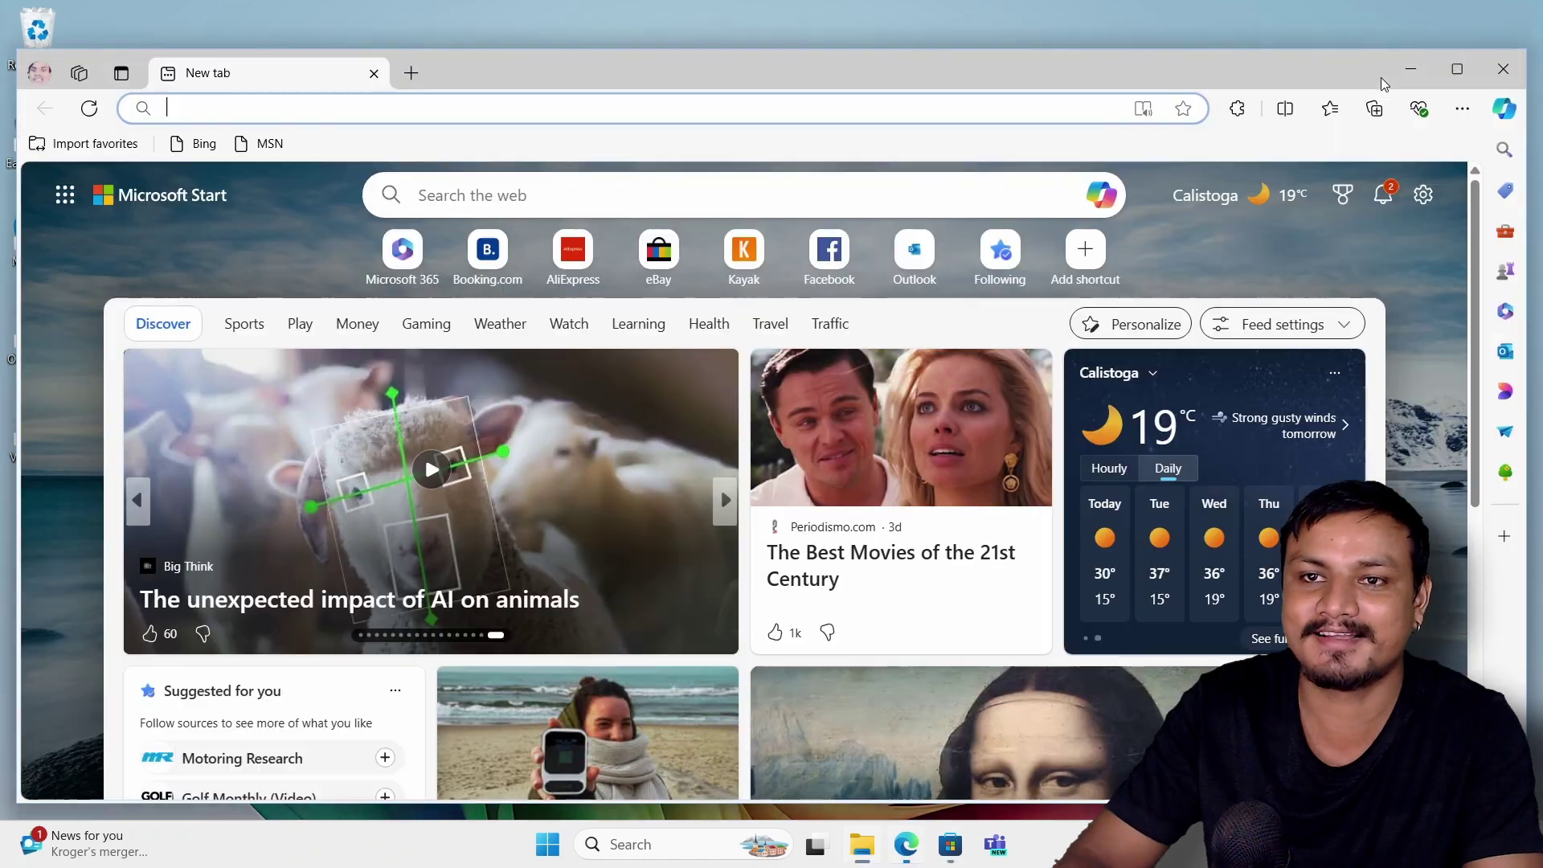
{"action": "key", "text": "alt+Tab"}
{"action": "key", "text": "alt+Tab"}
{"action": "key", "text": "alt+Tab"}
{"action": "key", "text": "alt+Tab"}
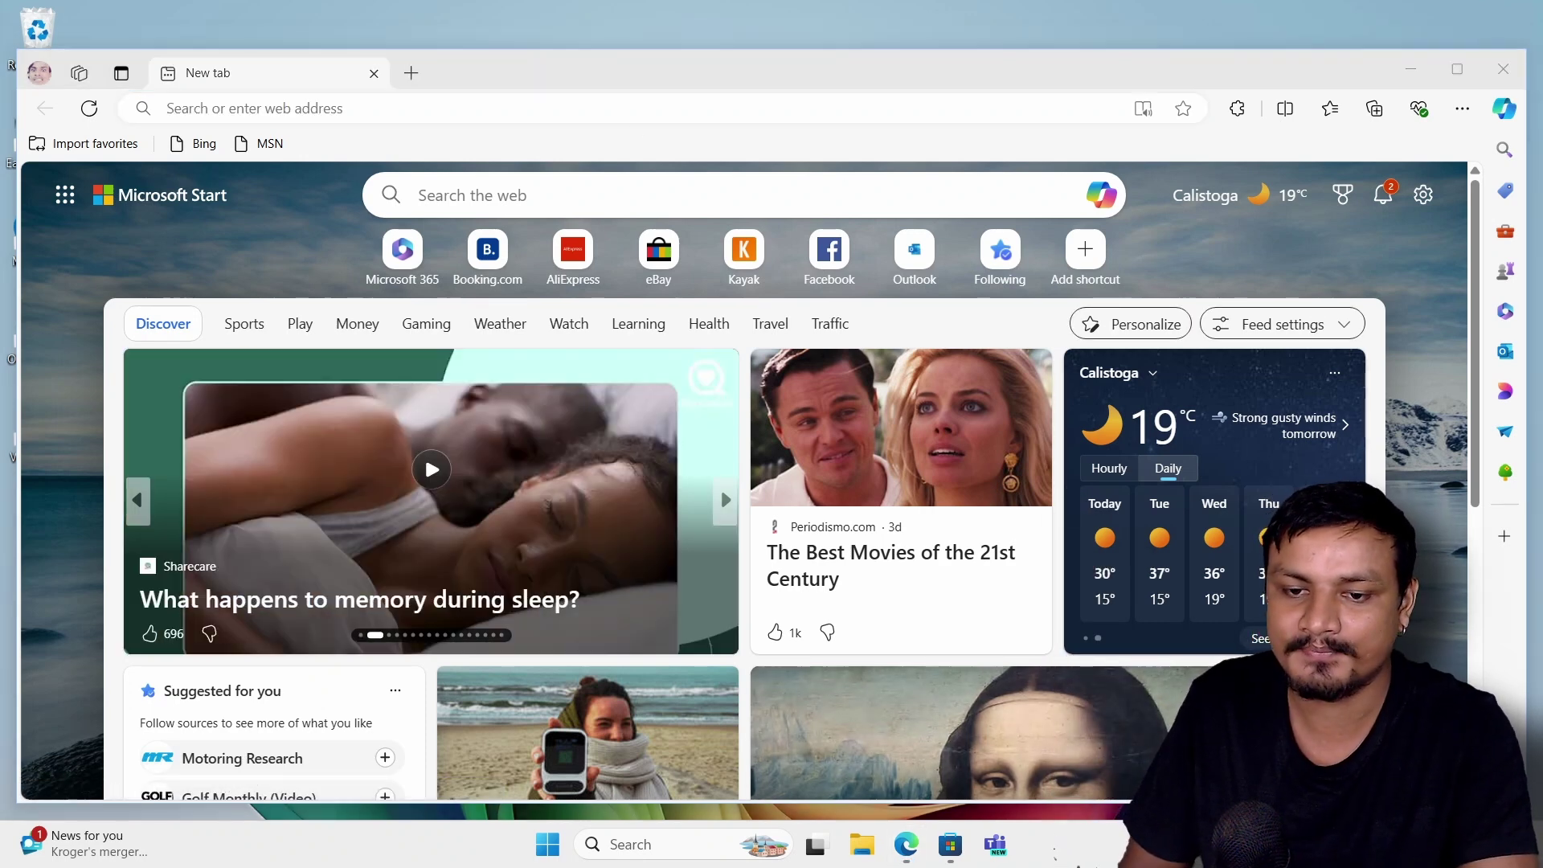
Step: Open GlazeWM's config.yaml in Notepad and set the top outer gap to 5px
{"action": "left_click", "coordinate": [1125, 372]}
{"action": "left_click", "coordinate": [879, 20]}
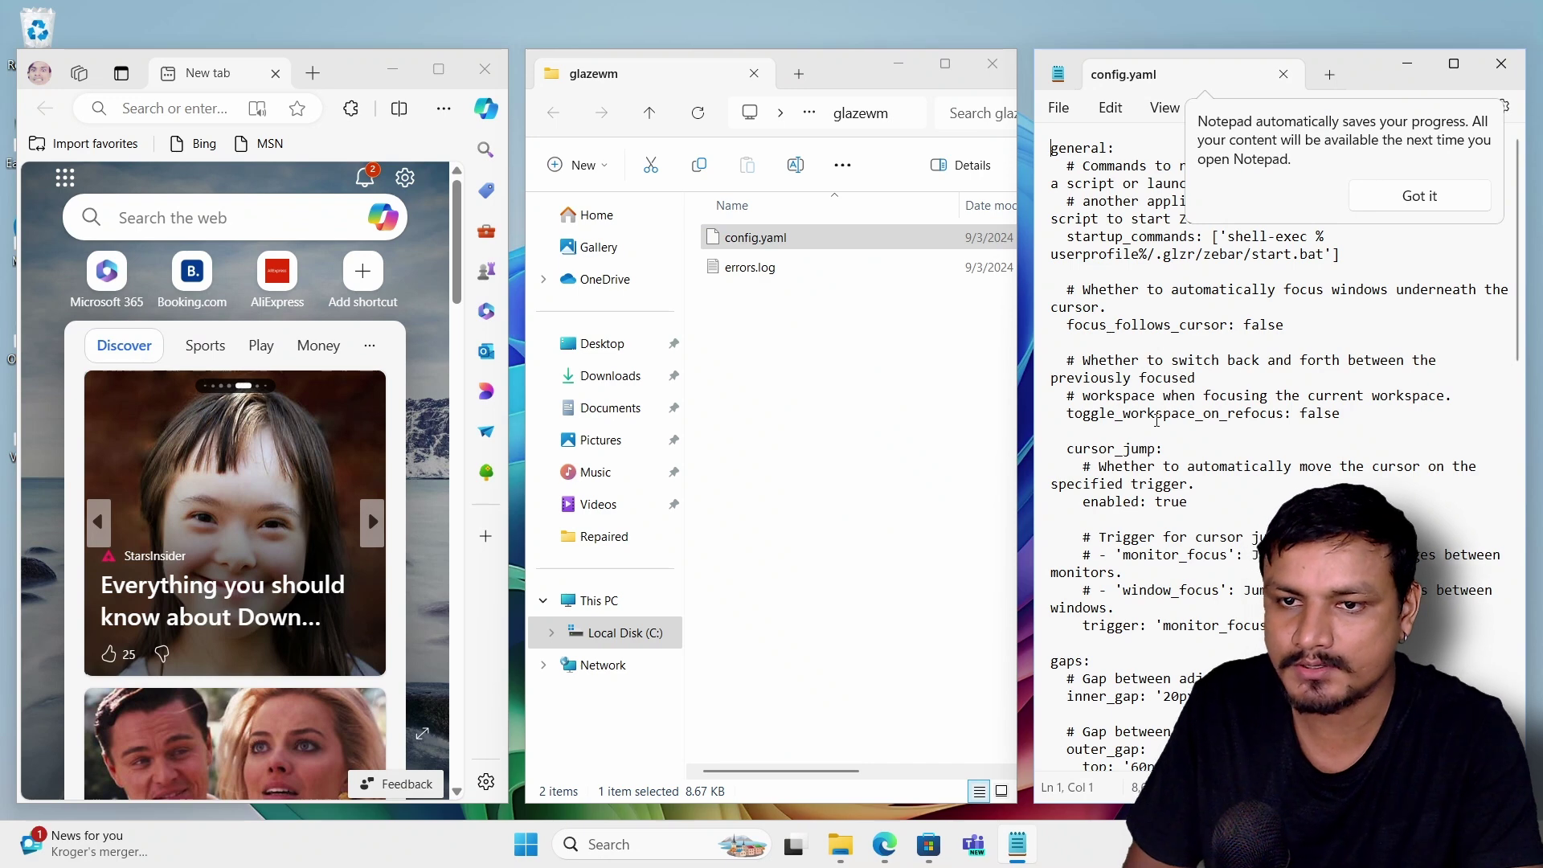
{"action": "scroll", "coordinate": [1182, 424], "scroll_direction": "down", "scroll_amount": 3}
{"action": "scroll", "coordinate": [1210, 428], "scroll_direction": "up", "scroll_amount": 3}
{"action": "scroll", "coordinate": [1197, 466], "scroll_direction": "down", "scroll_amount": 6}
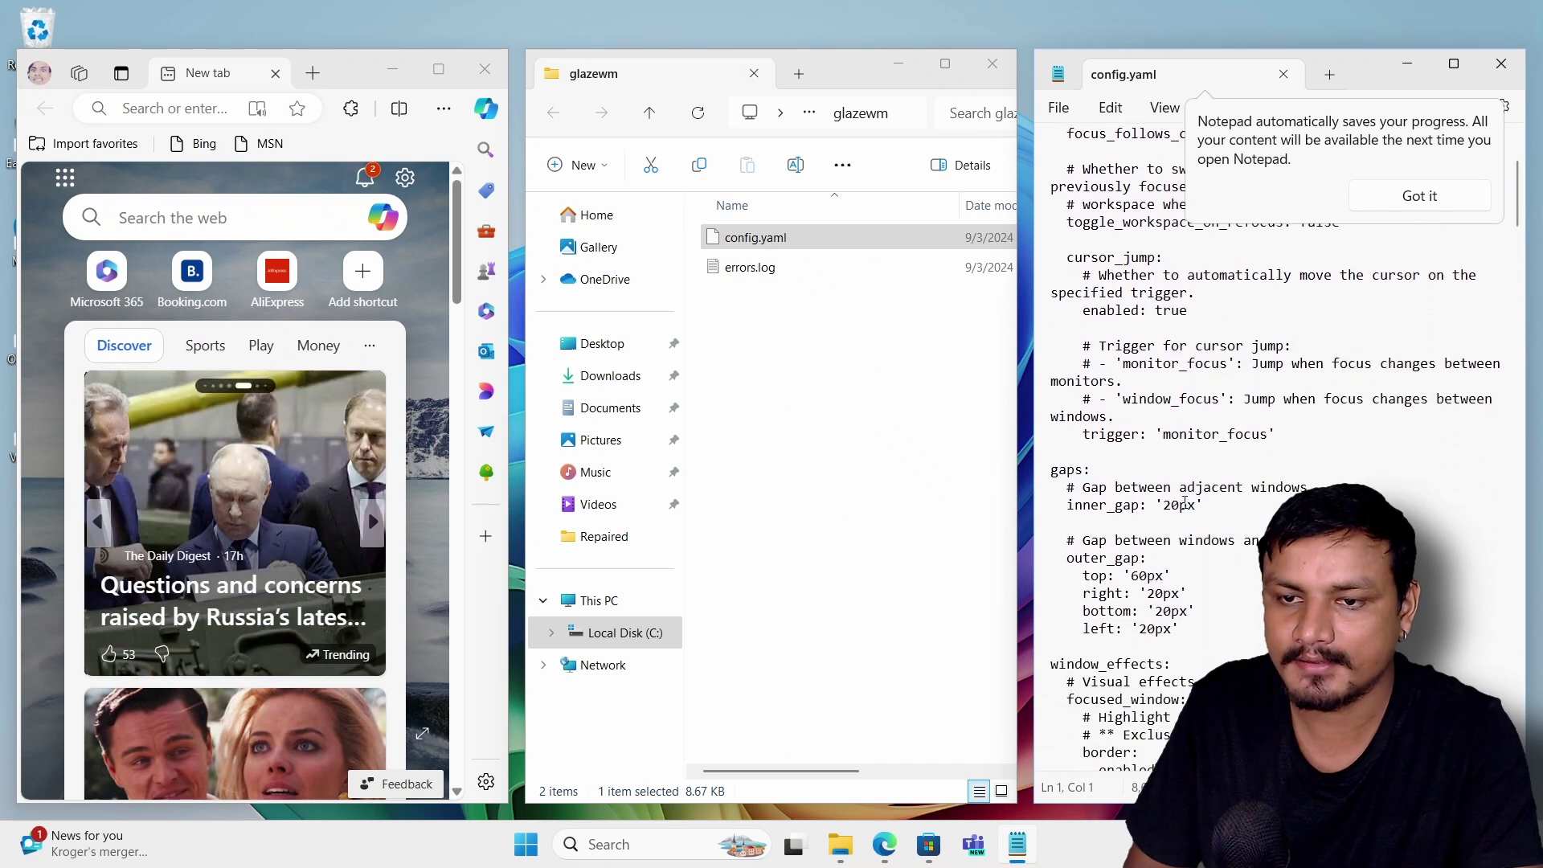
{"action": "left_click_drag", "start_coordinate": [1147, 576], "coordinate": [1132, 577]}
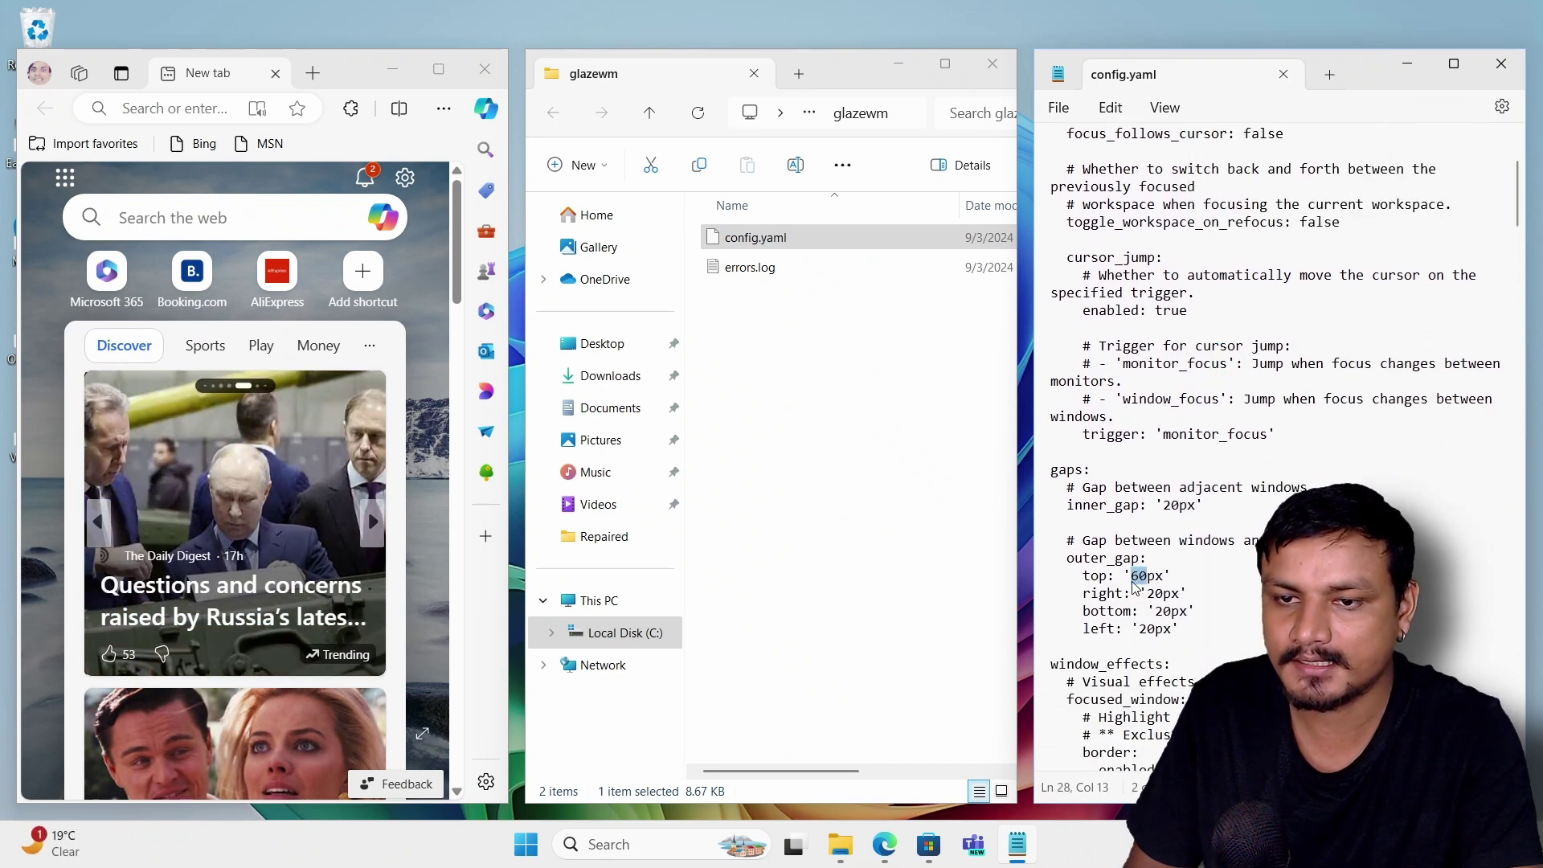
{"action": "type", "text": "5"}
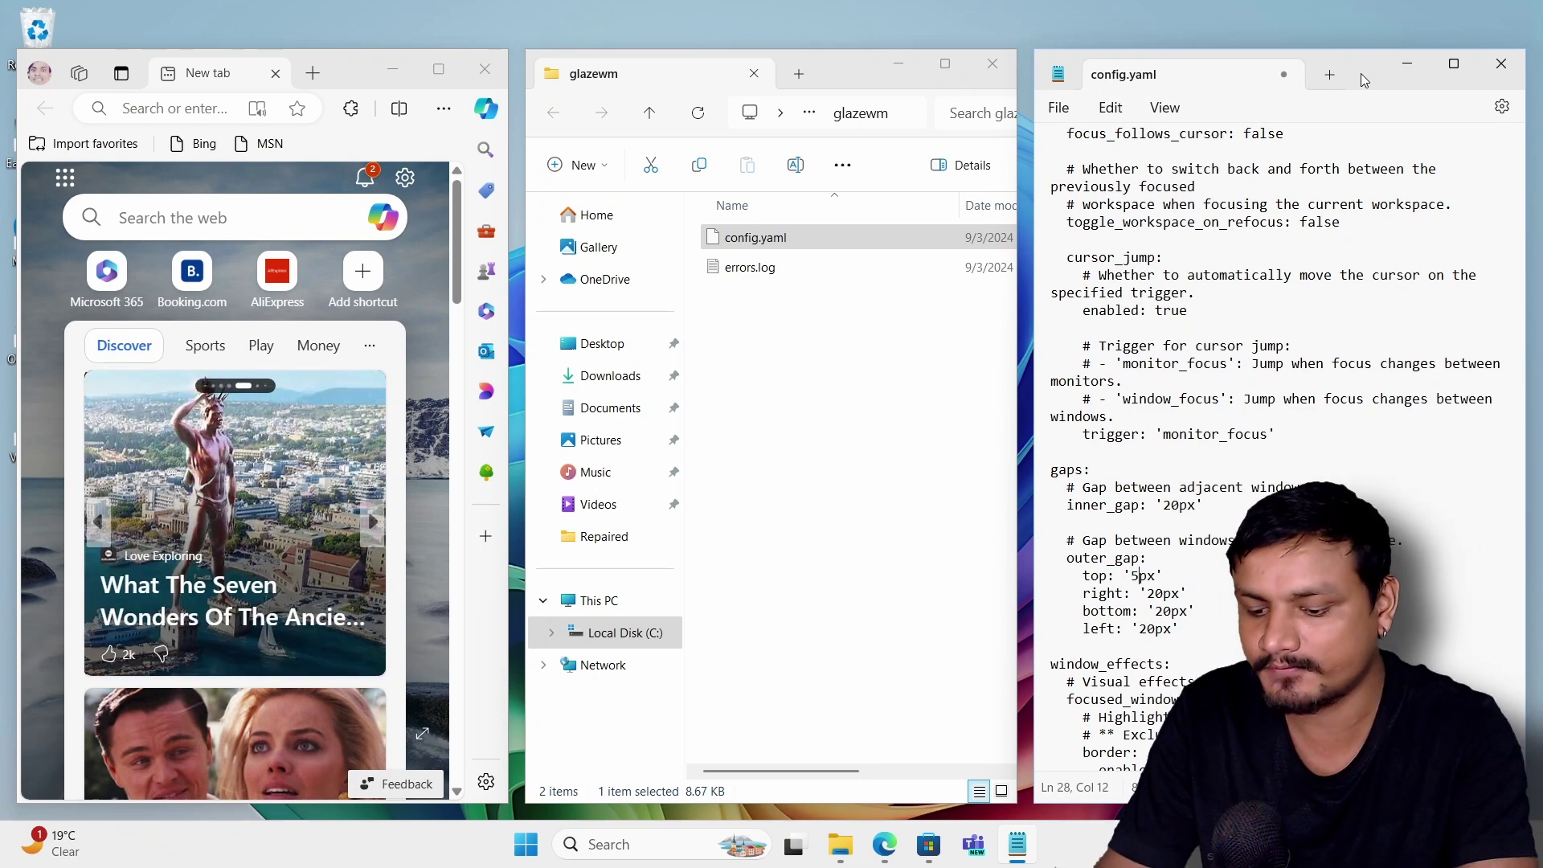
Step: Float the Notepad window above the tiled windows and save config.yaml
{"action": "key", "text": "alt+shift+space"}
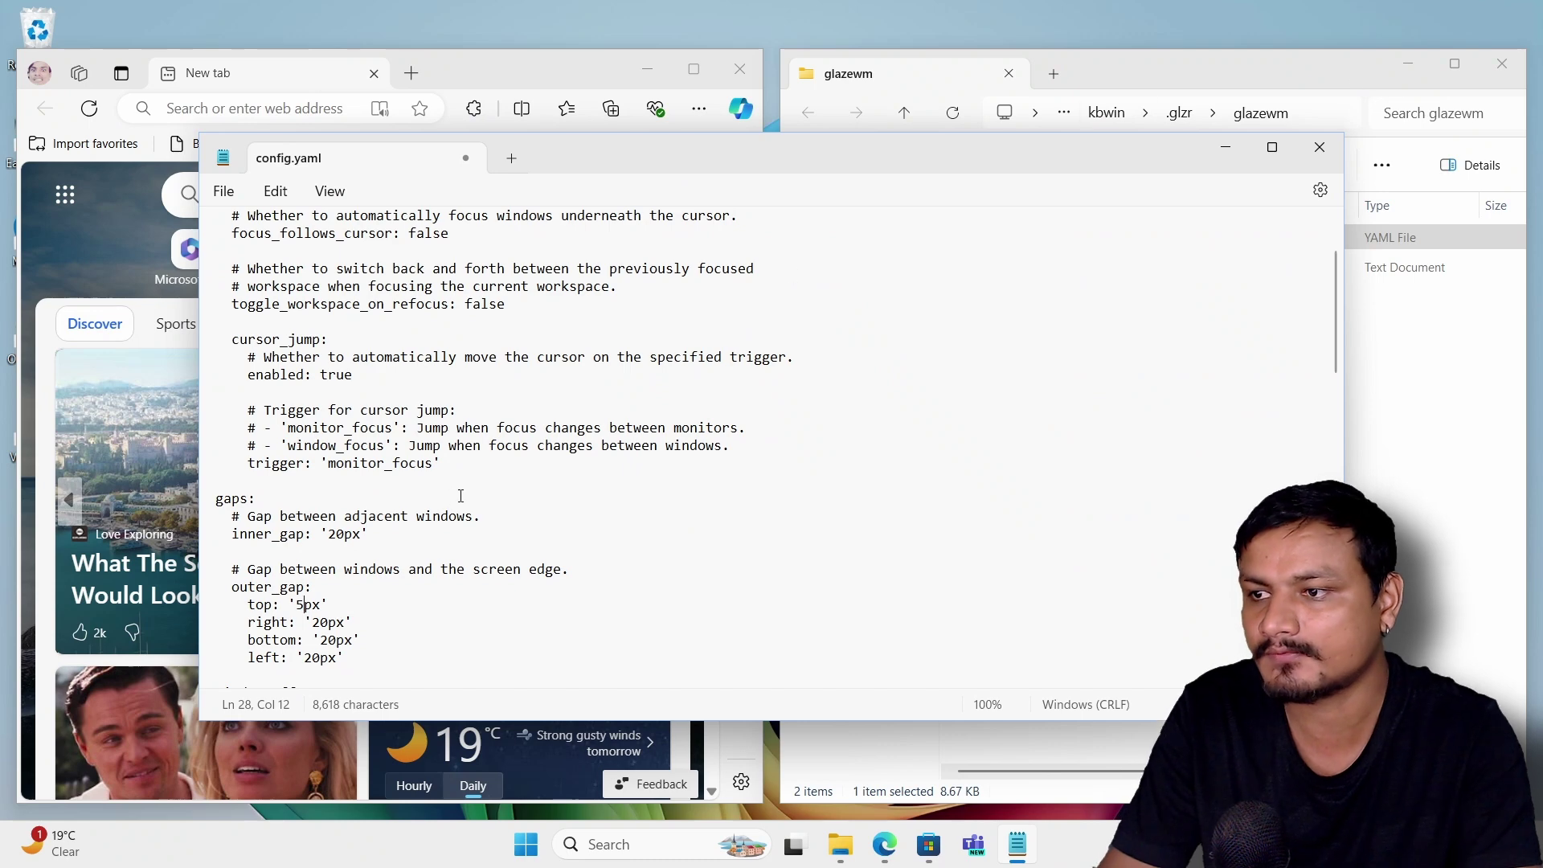
{"action": "scroll", "coordinate": [391, 492], "scroll_direction": "down", "scroll_amount": 2}
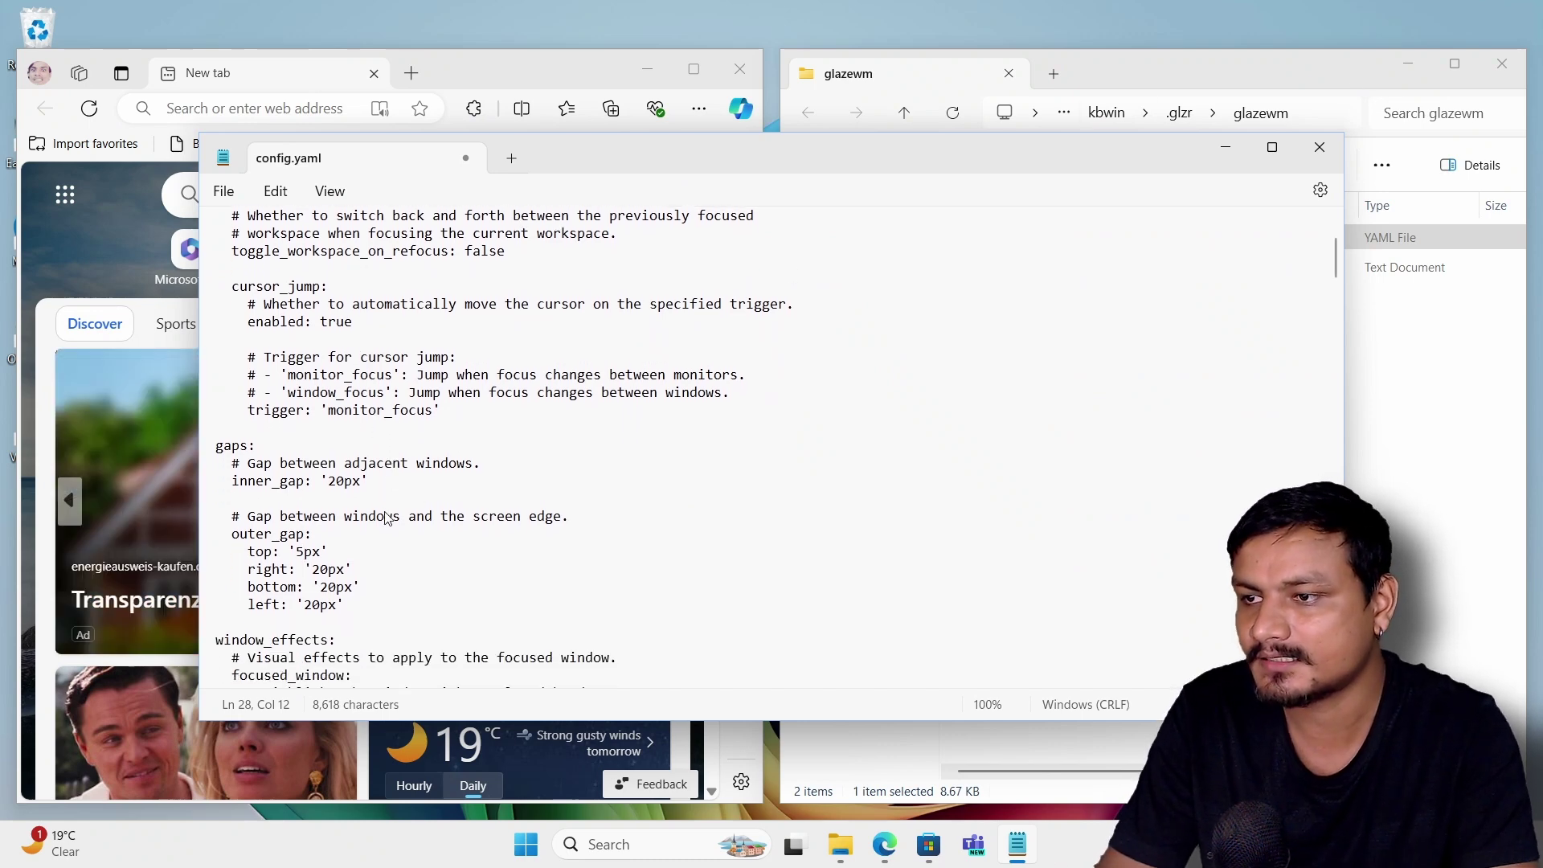
{"action": "left_click", "coordinate": [224, 190]}
{"action": "left_click", "coordinate": [276, 320]}
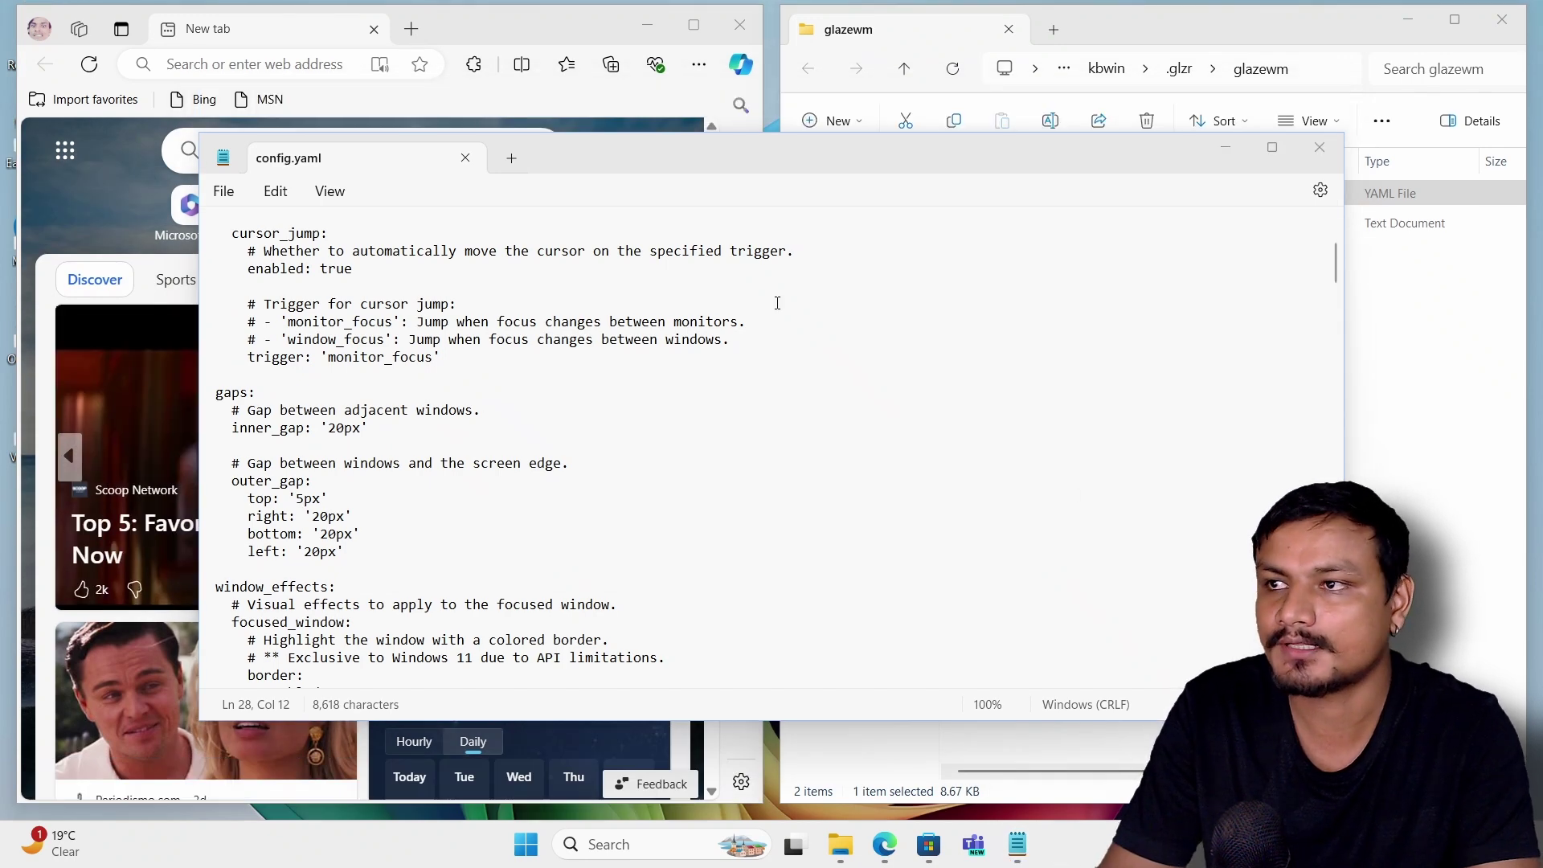
Step: Minimize the Notepad window and toggle fullscreen on the File Explorer window
{"action": "mouse_move", "coordinate": [607, 4]}
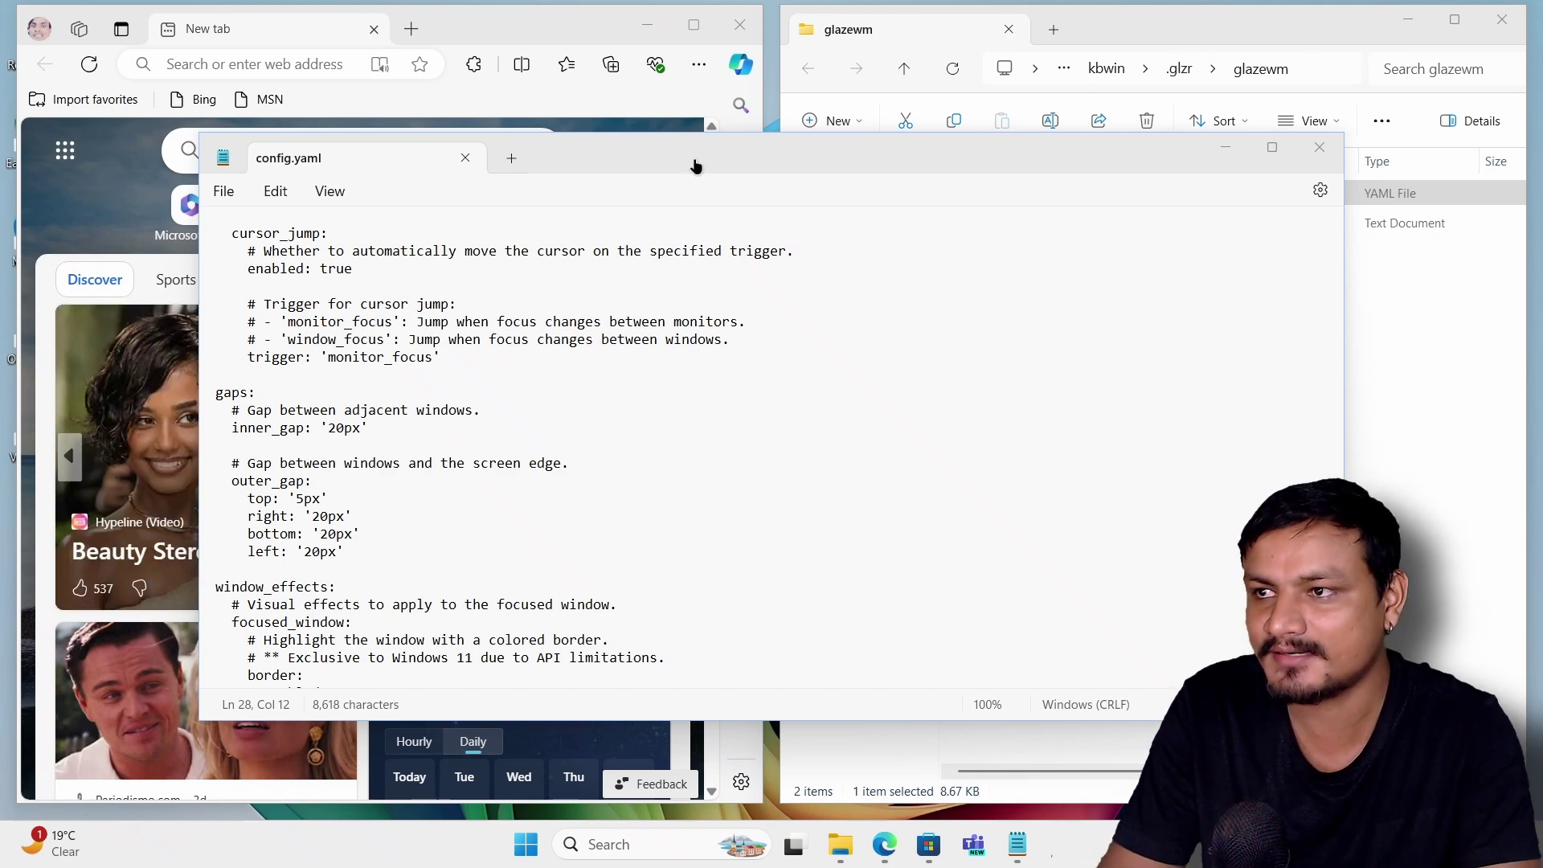
{"action": "key", "text": "alt+m"}
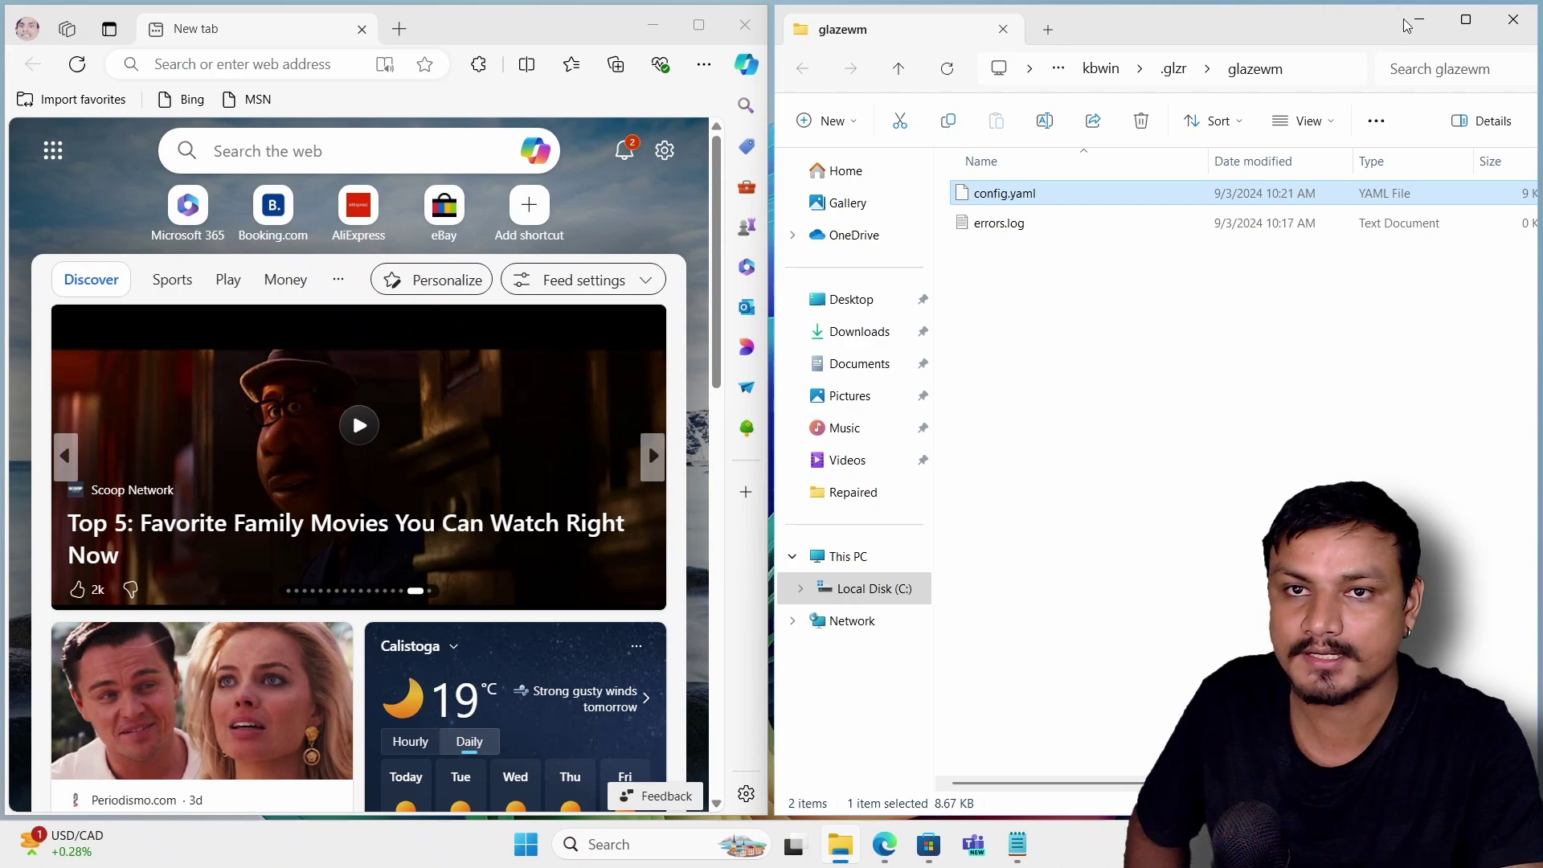
{"action": "key", "text": "alt+f"}
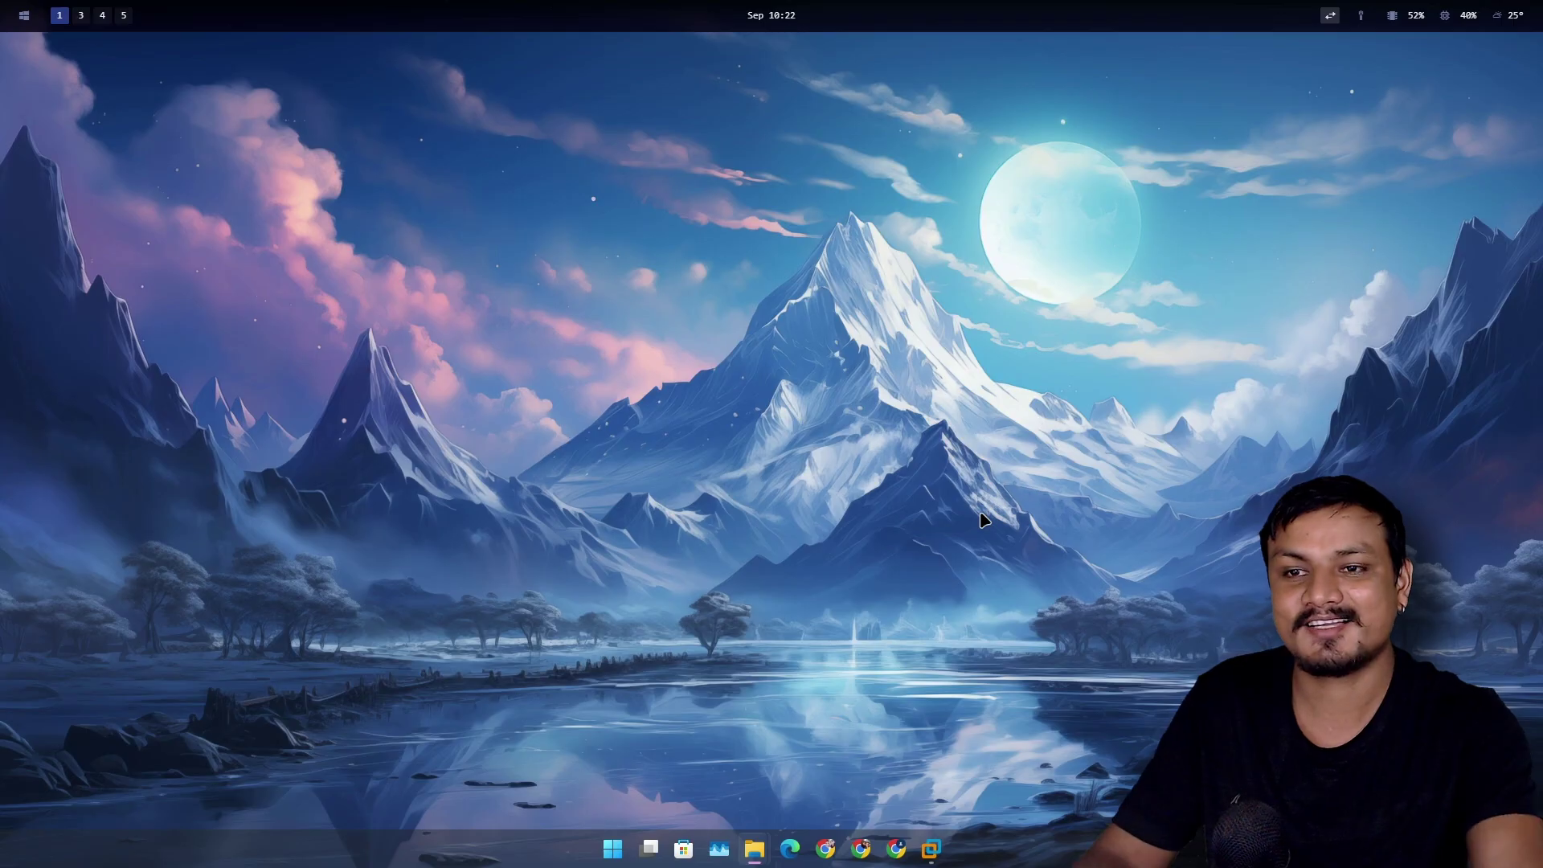